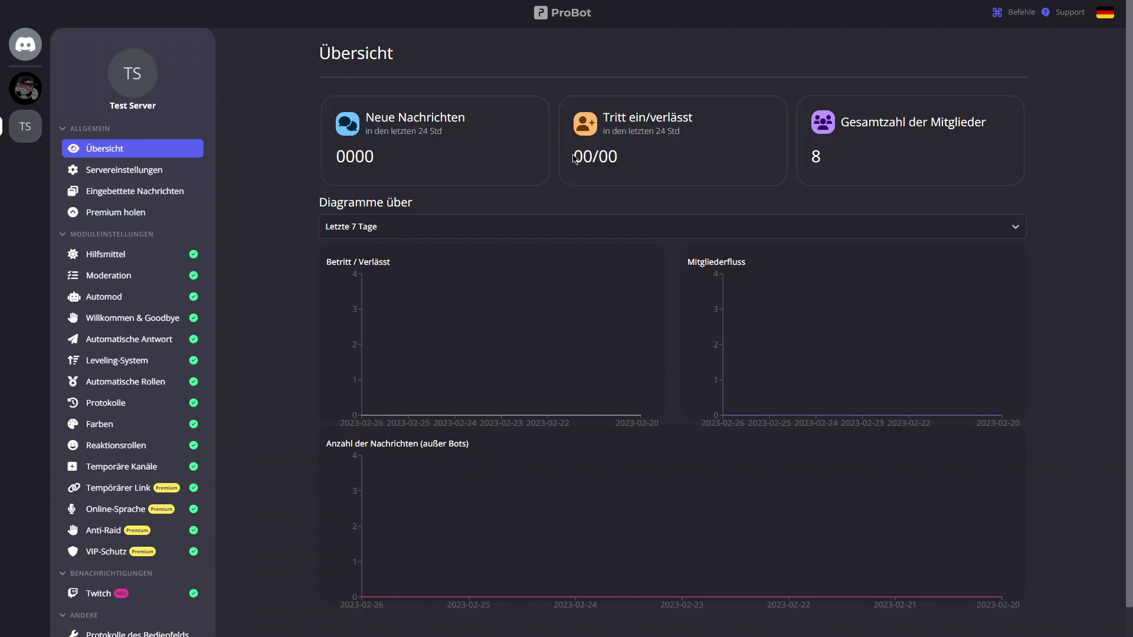
left_click_drag(573, 157, 594, 155)
left_click(609, 150)
left_click_drag(601, 156, 630, 160)
left_click(607, 150)
left_click_drag(829, 159, 806, 157)
left_click(829, 158)
Set the period of the overview charts to the last month (Letzter Monat)
left_click(354, 235)
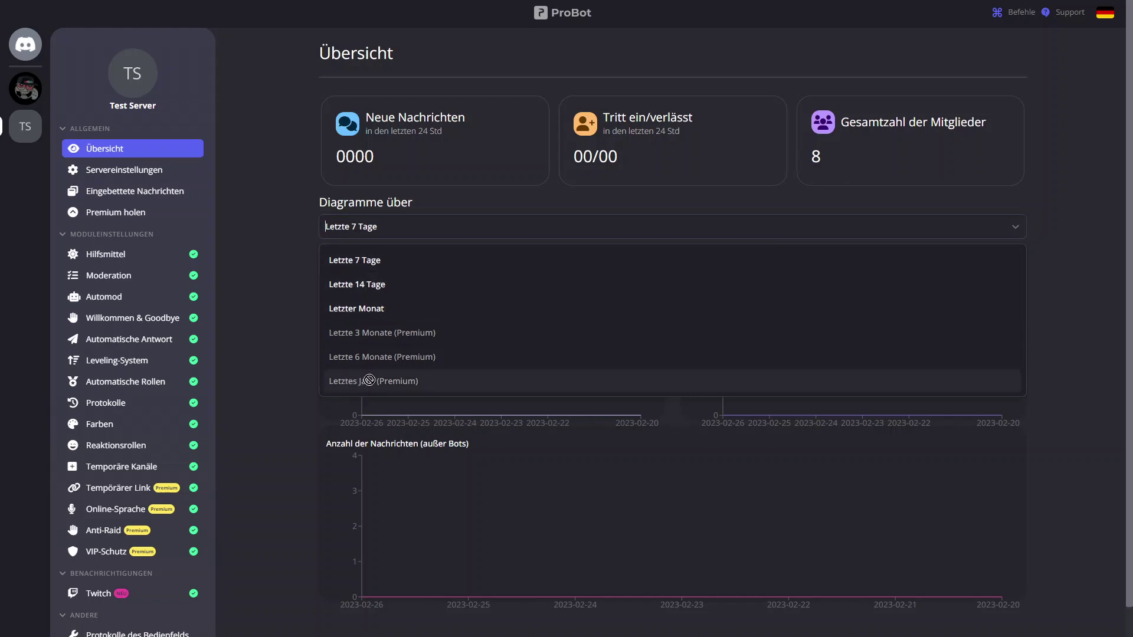
left_click(362, 313)
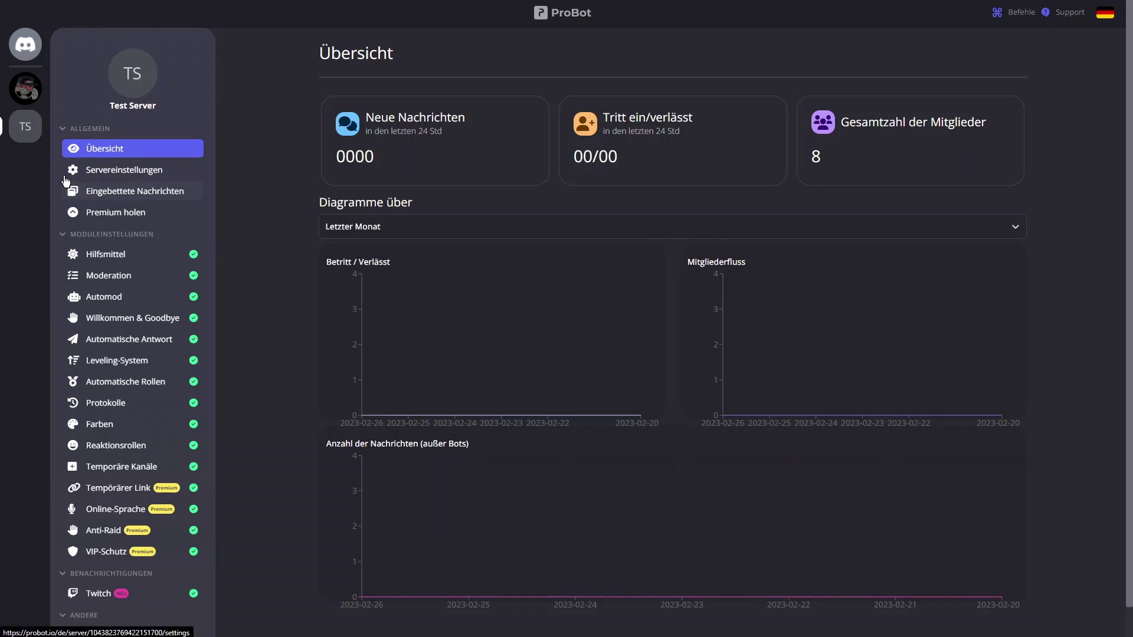
Visit the server settings, then compose a new embed in the embedded messages section
left_click(86, 170)
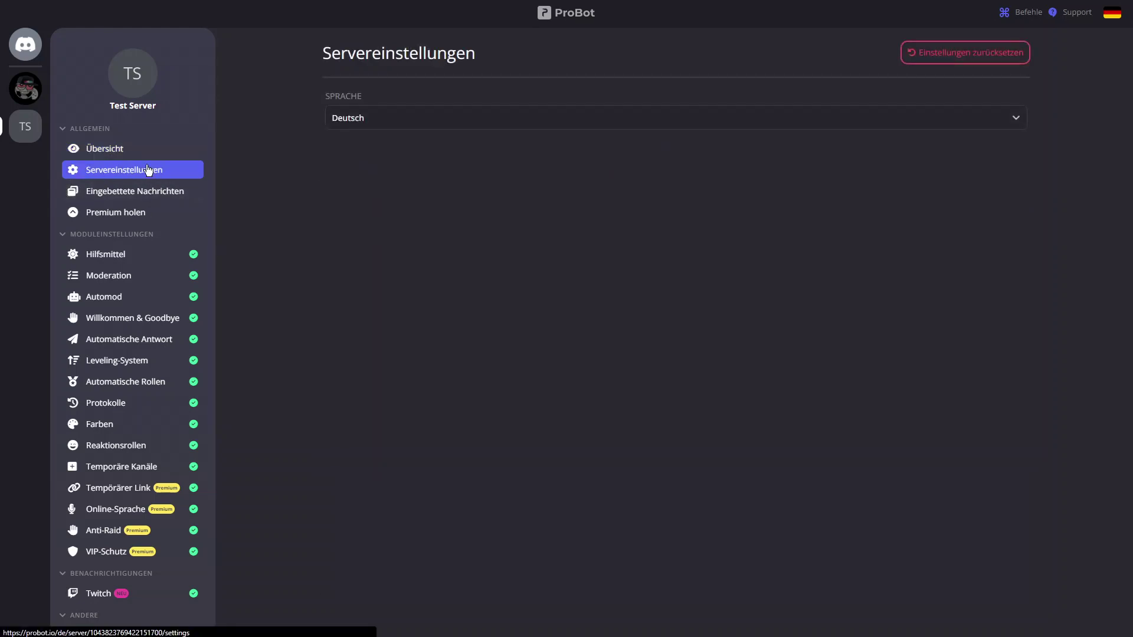
left_click(129, 192)
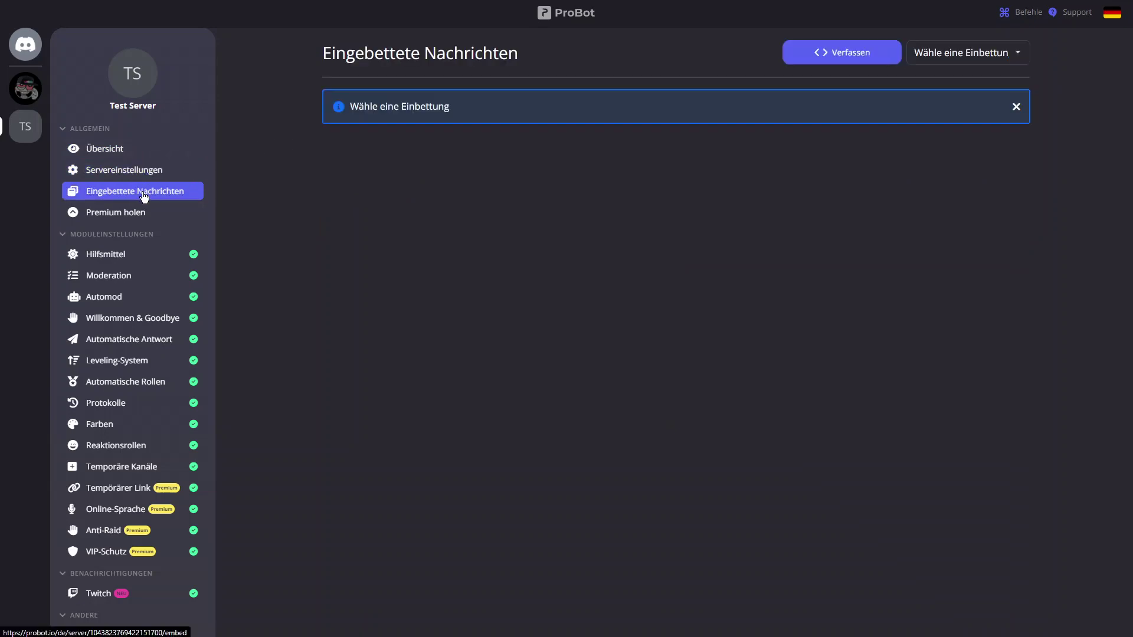
left_click(1016, 107)
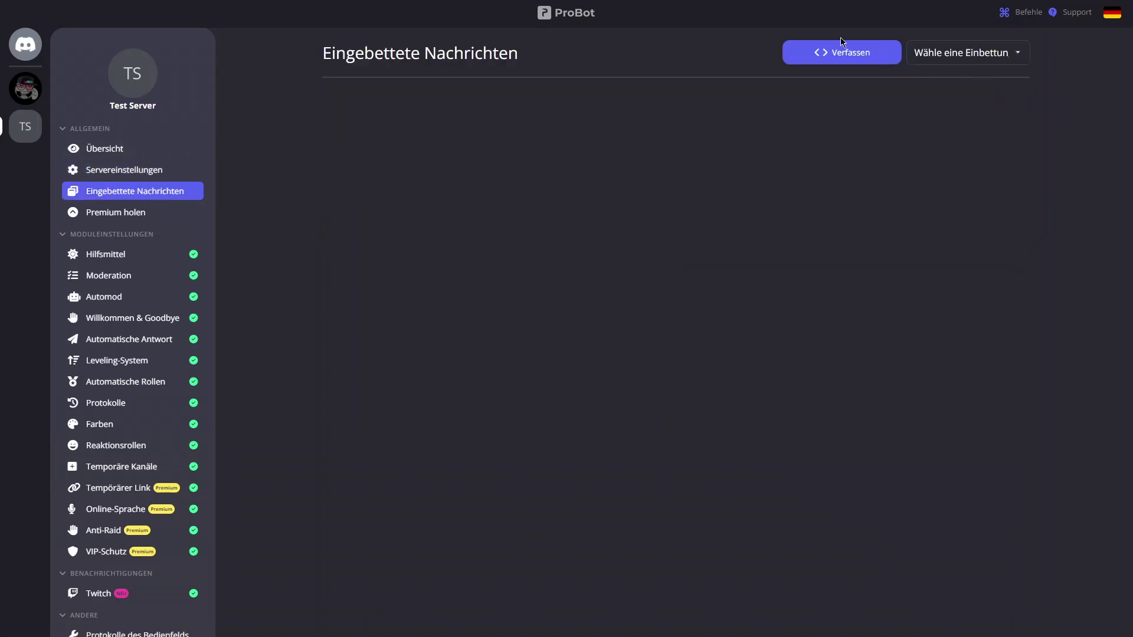
left_click(834, 54)
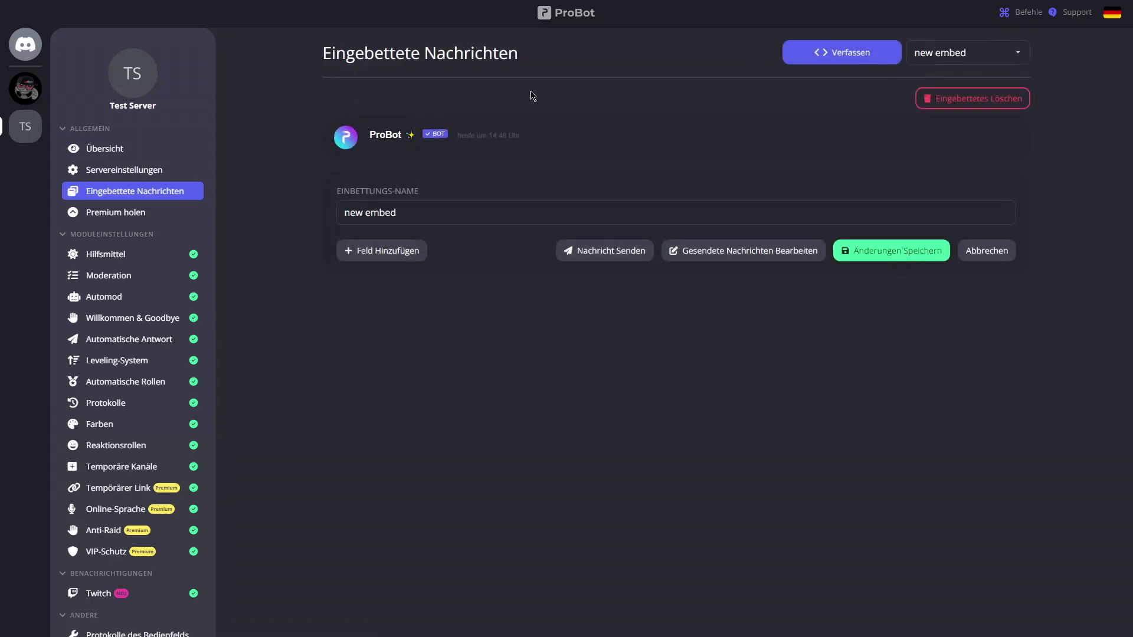
Replace the new embed's name with "Tutorial"
left_click(413, 218)
left_click_drag(432, 216, 335, 218)
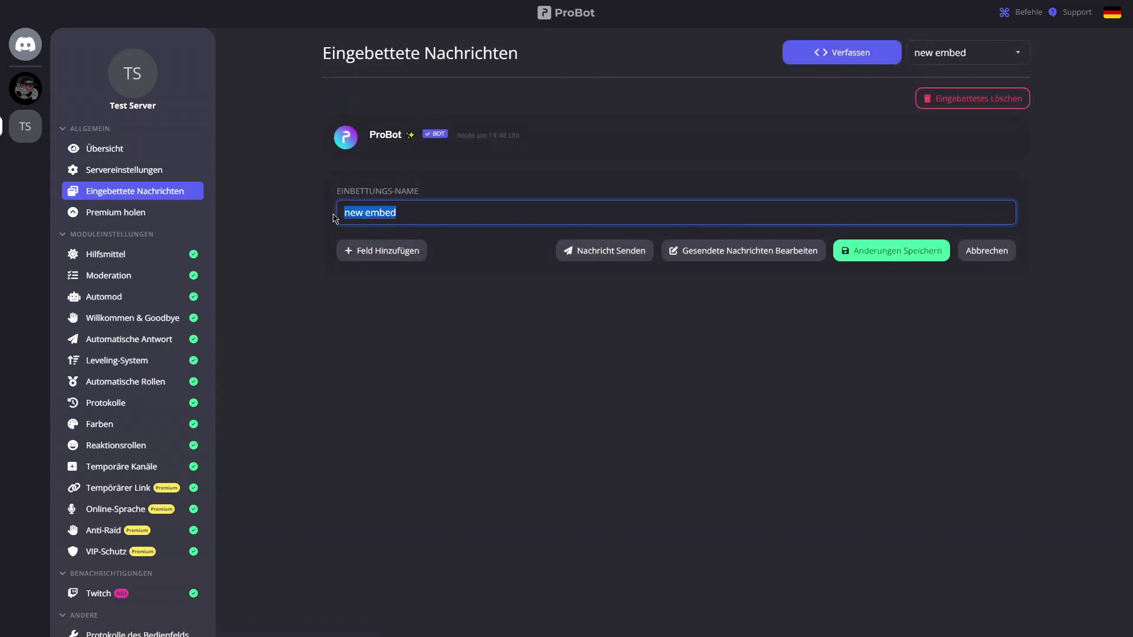
key("BackSpace")
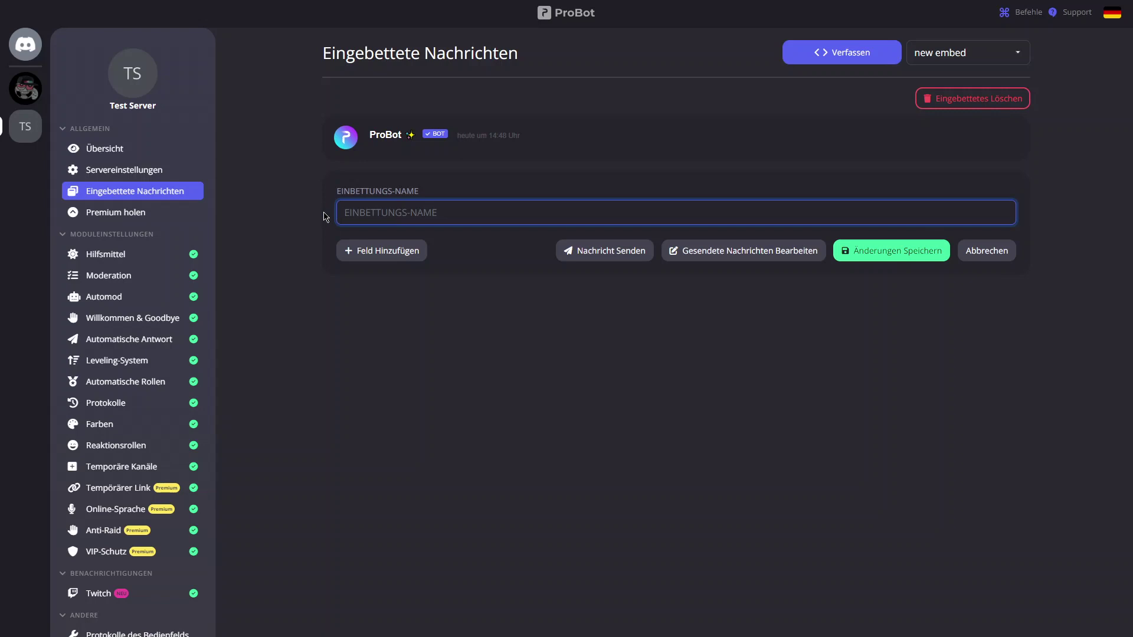
type("Tutorial")
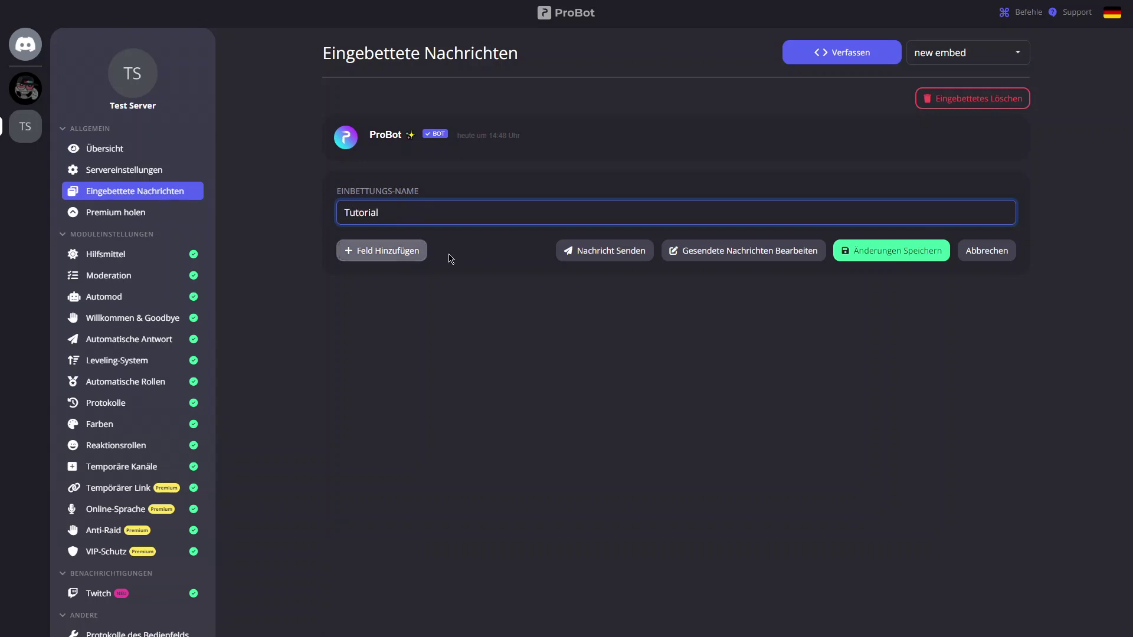
Add title, thumbnail, image and description fields (Titel, Thumbnail, Bild, Beschreibung) to the embed
left_click(384, 252)
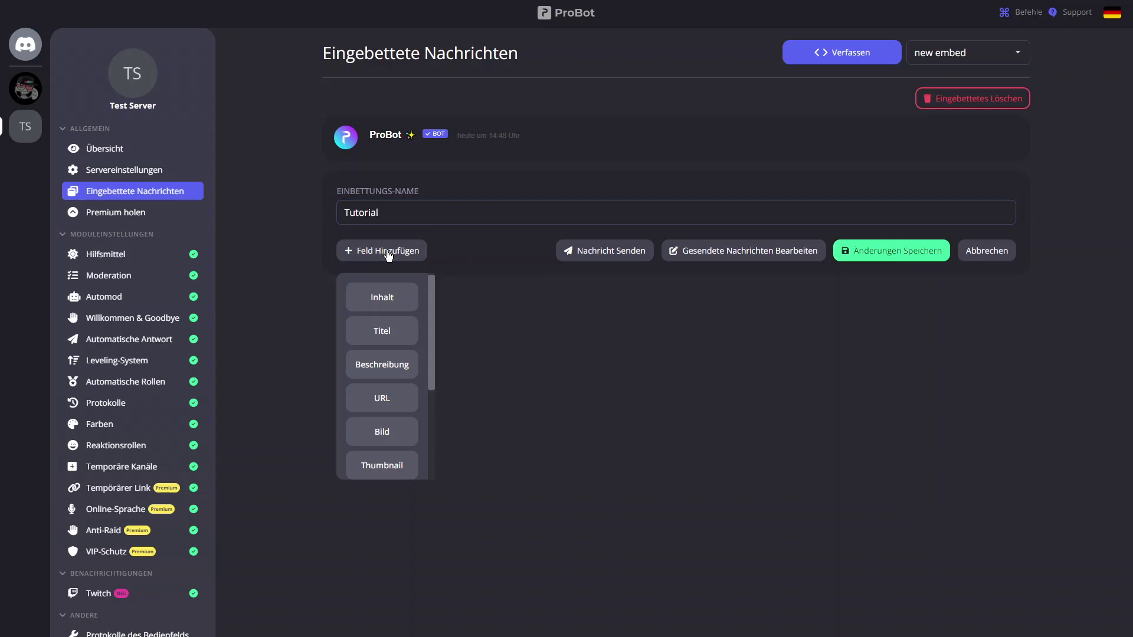
left_click(398, 334)
left_click(388, 307)
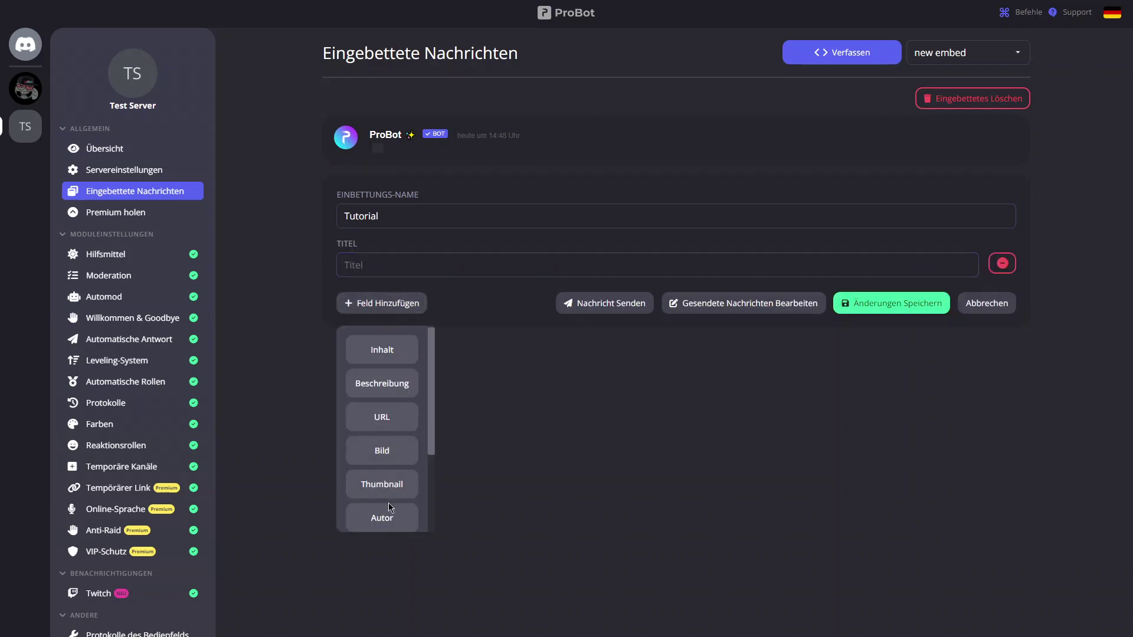
left_click(384, 454)
left_click(382, 352)
left_click(383, 498)
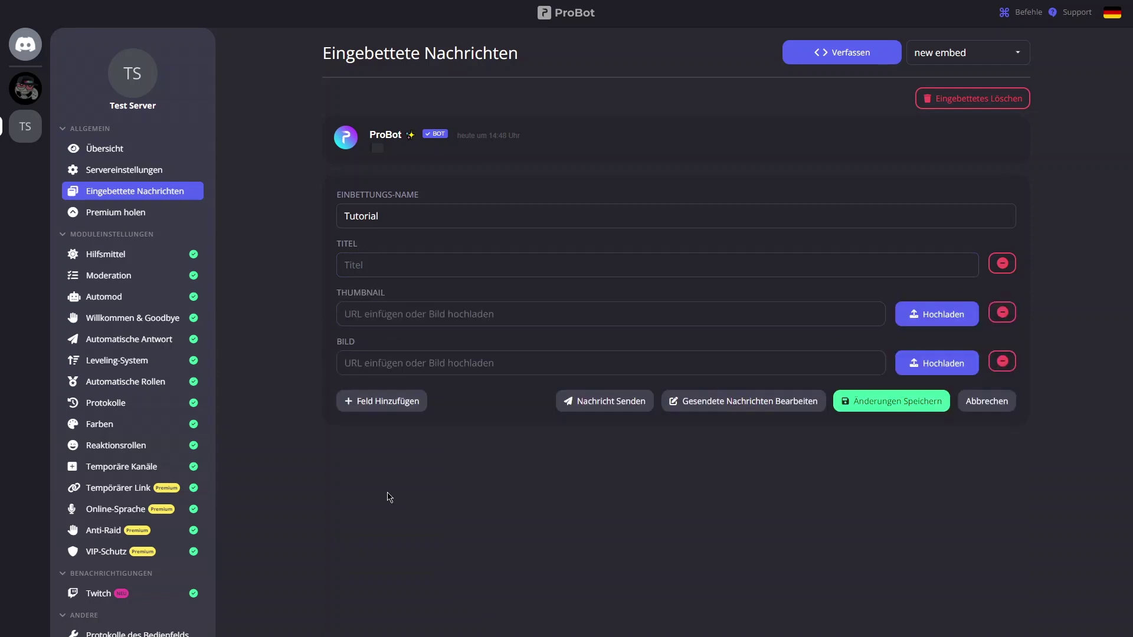
left_click(385, 402)
left_click(380, 493)
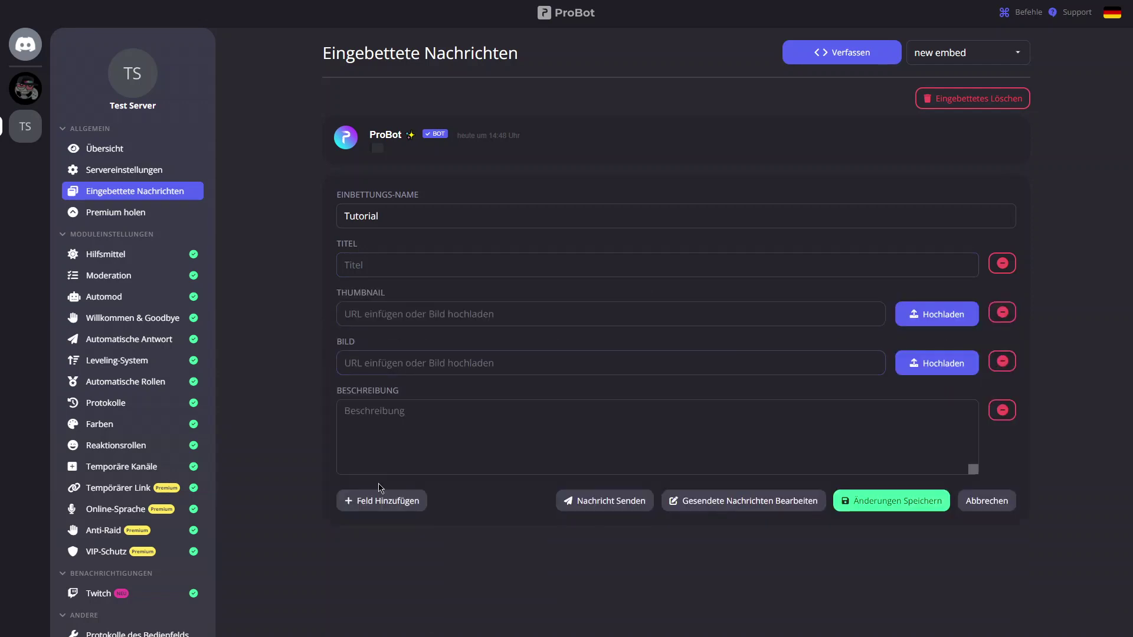
Enter "Hallo Leute das ist ein Tutorial !" as the embed's description
left_click(389, 420)
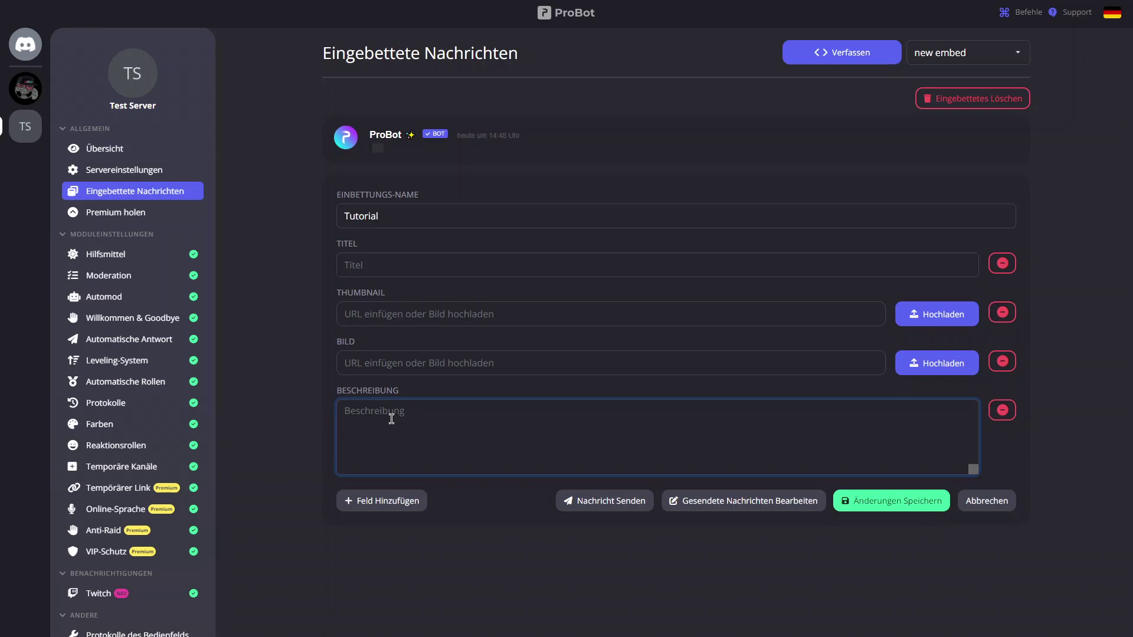
type("Hall")
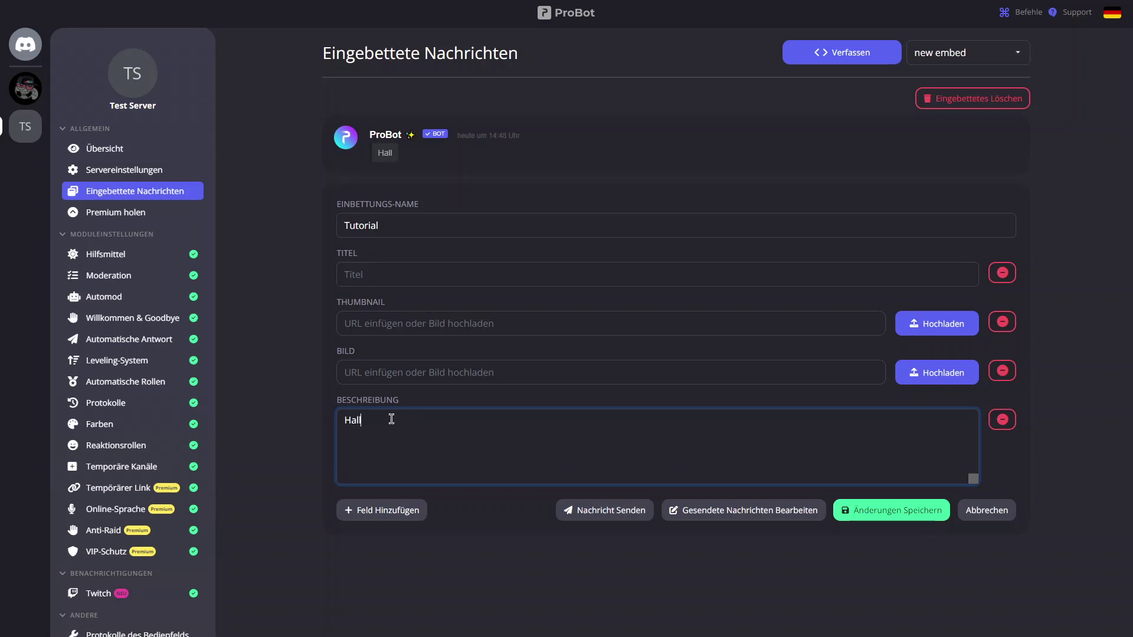
type("o Leute")
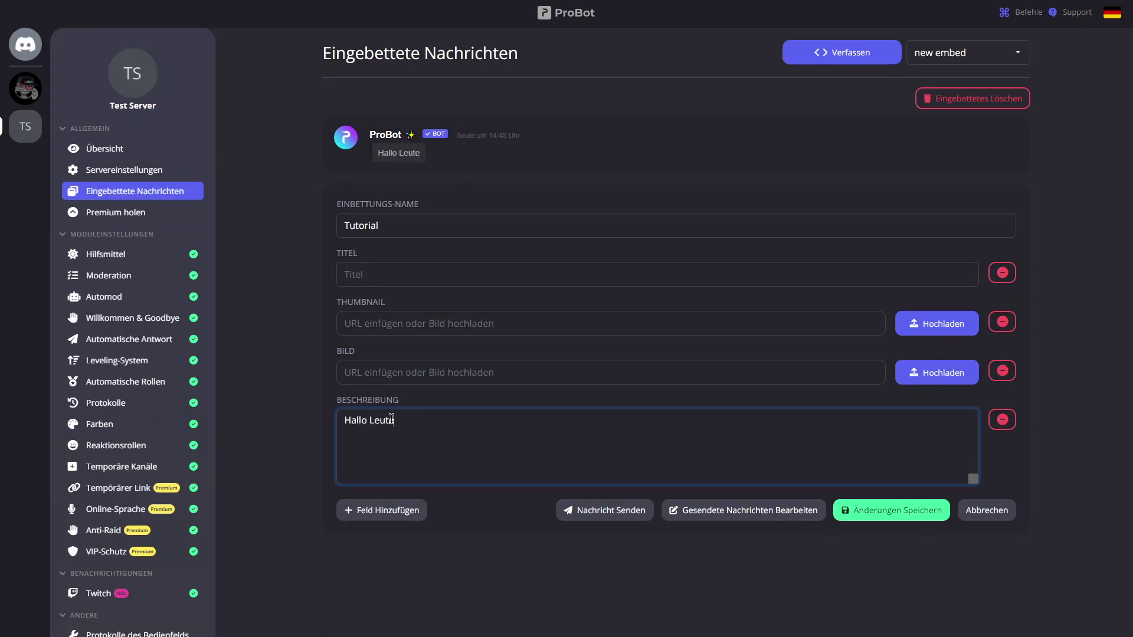
type(" das")
key("BackSpace")
key("BackSpace")
type("d")
key("BackSpace")
type("das ist ein ")
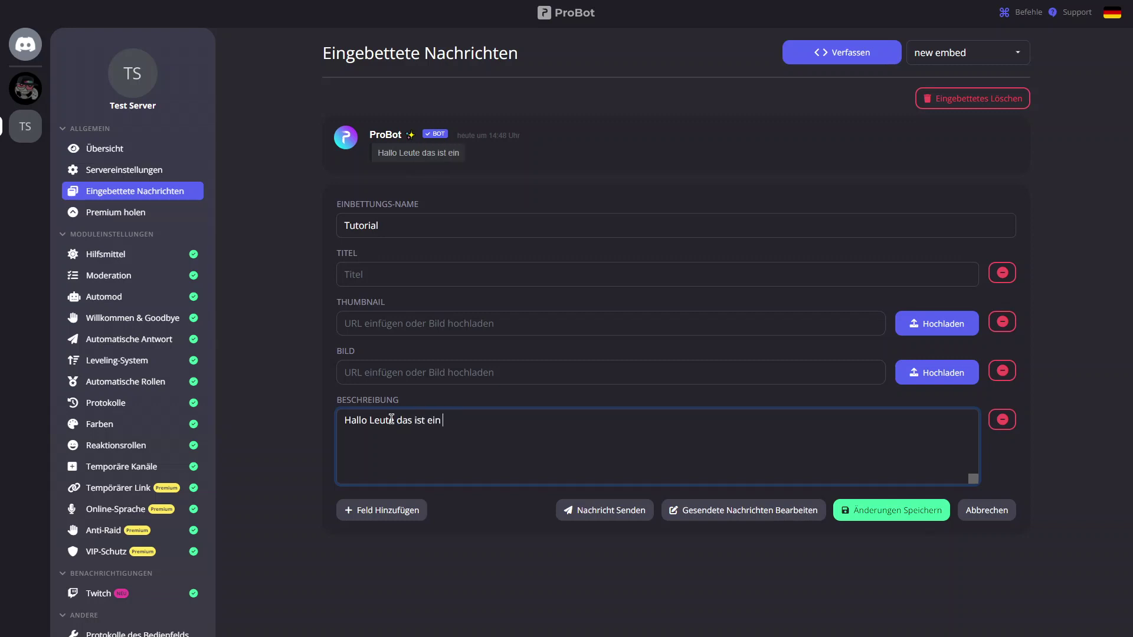
type("Tutorial")
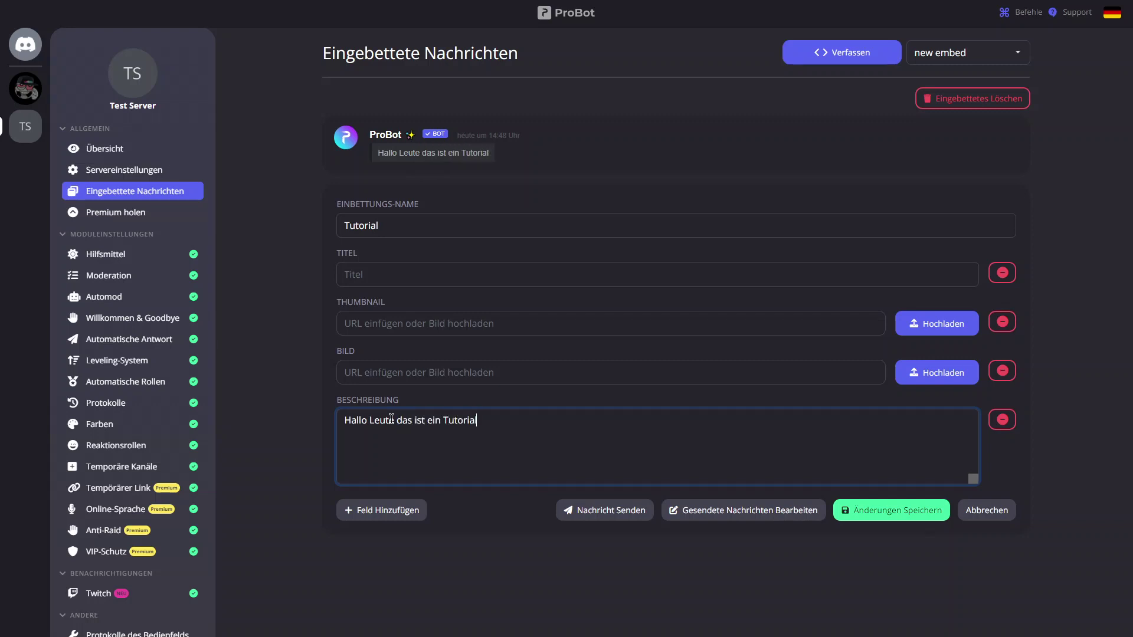
type(" !")
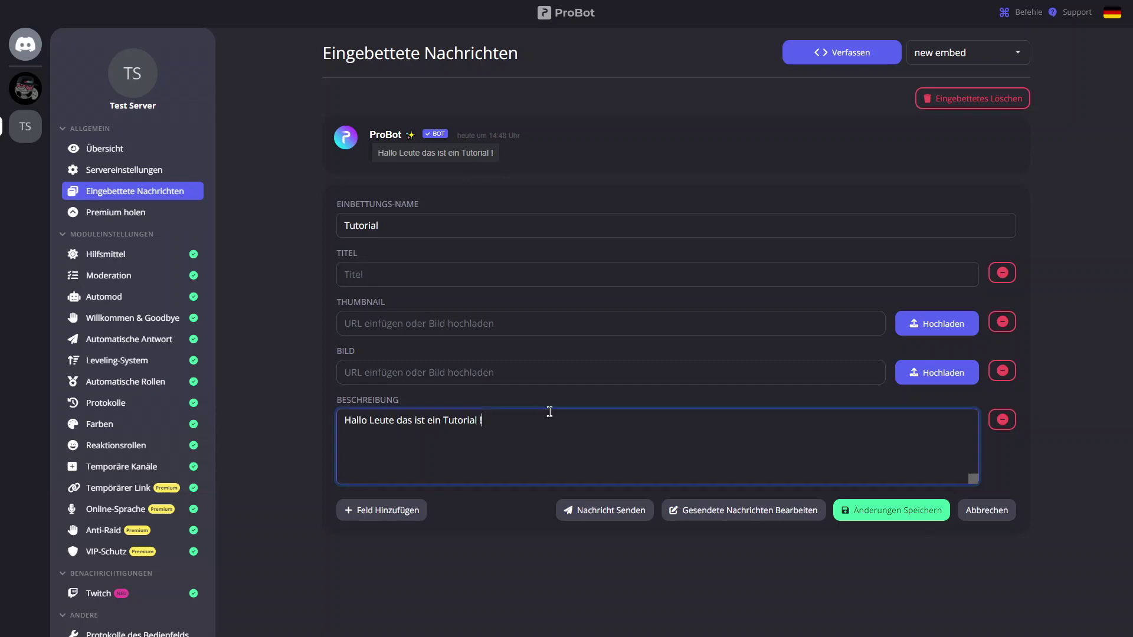
Upload Discord.jpg from the Bilder folder as the embed's image
left_click(392, 369)
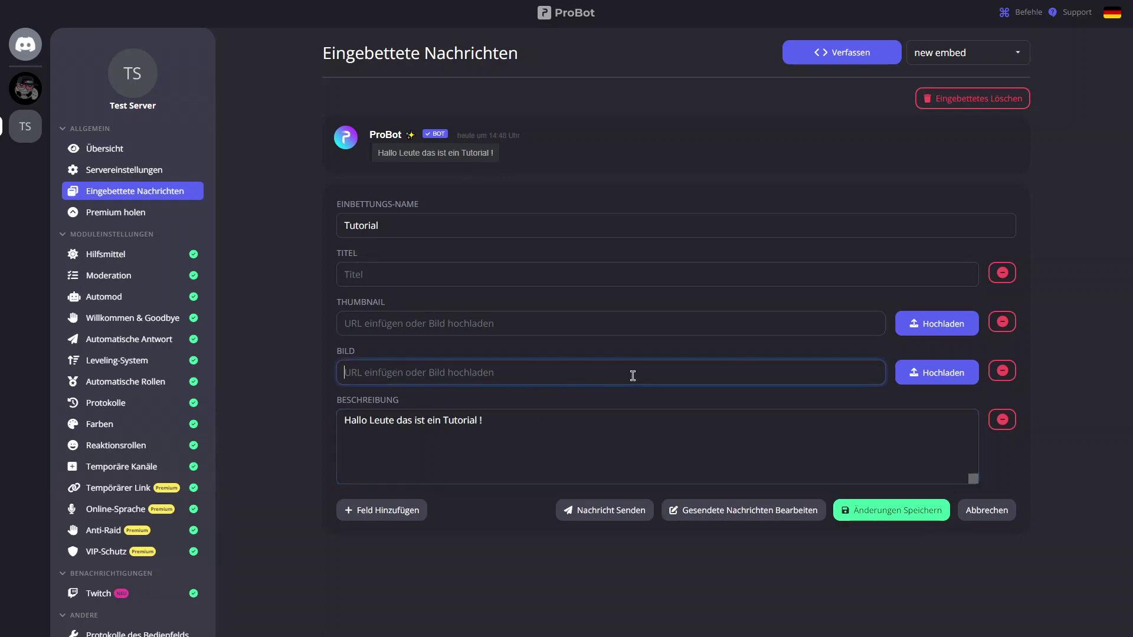
left_click(961, 373)
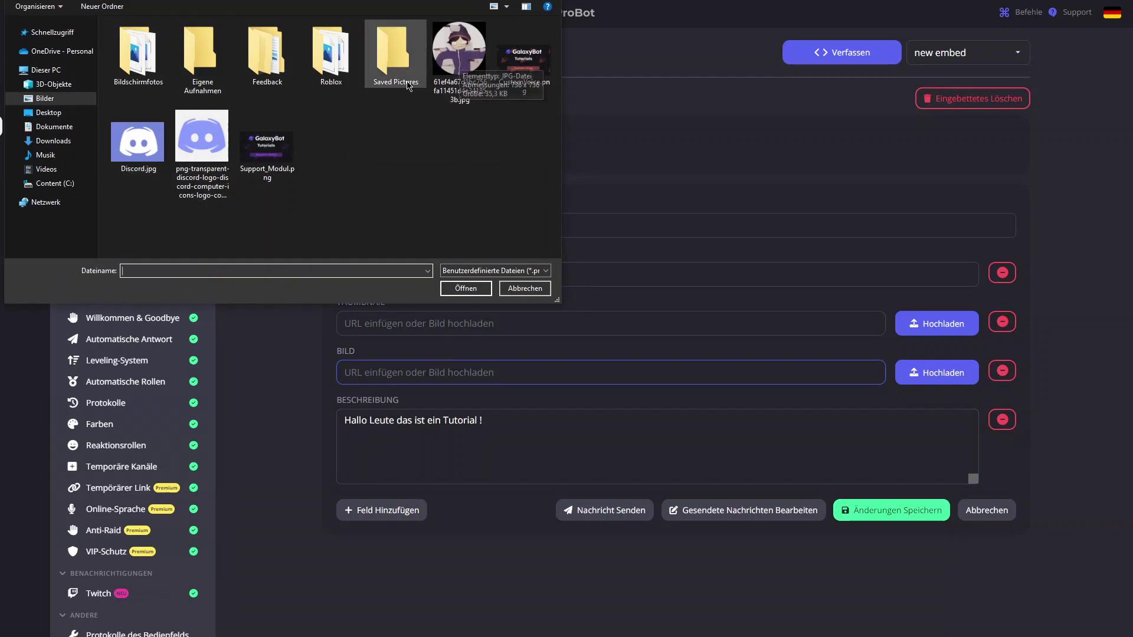
double_click(121, 141)
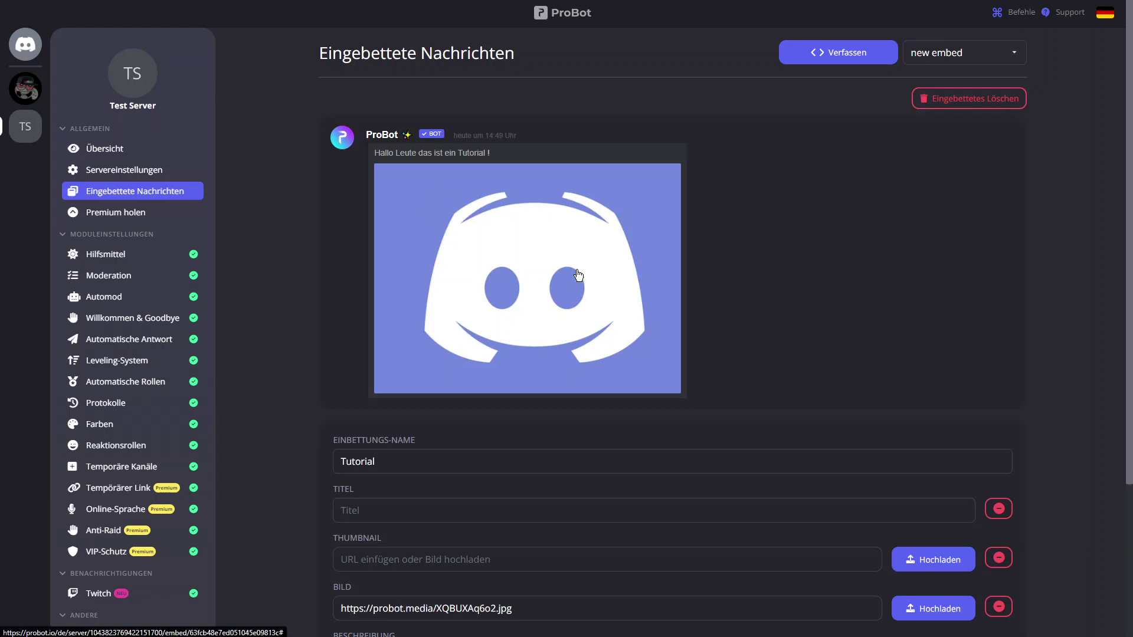
Upload the png-transparent Discord logo file as the embed's thumbnail and check the message preview
scroll(548, 266, "down", 3)
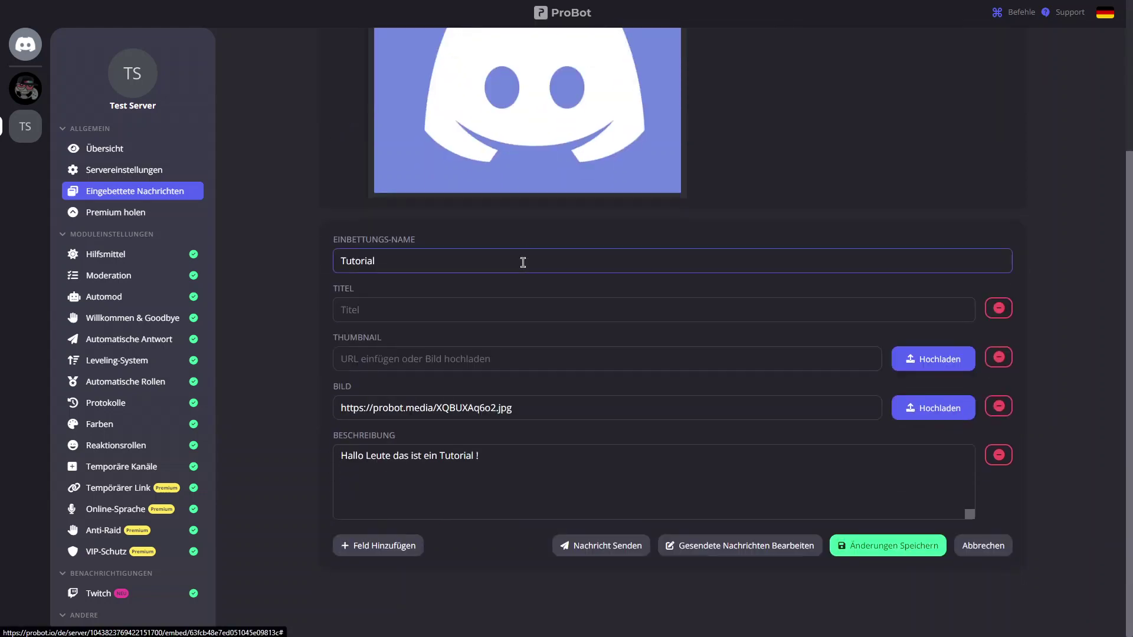
left_click(928, 361)
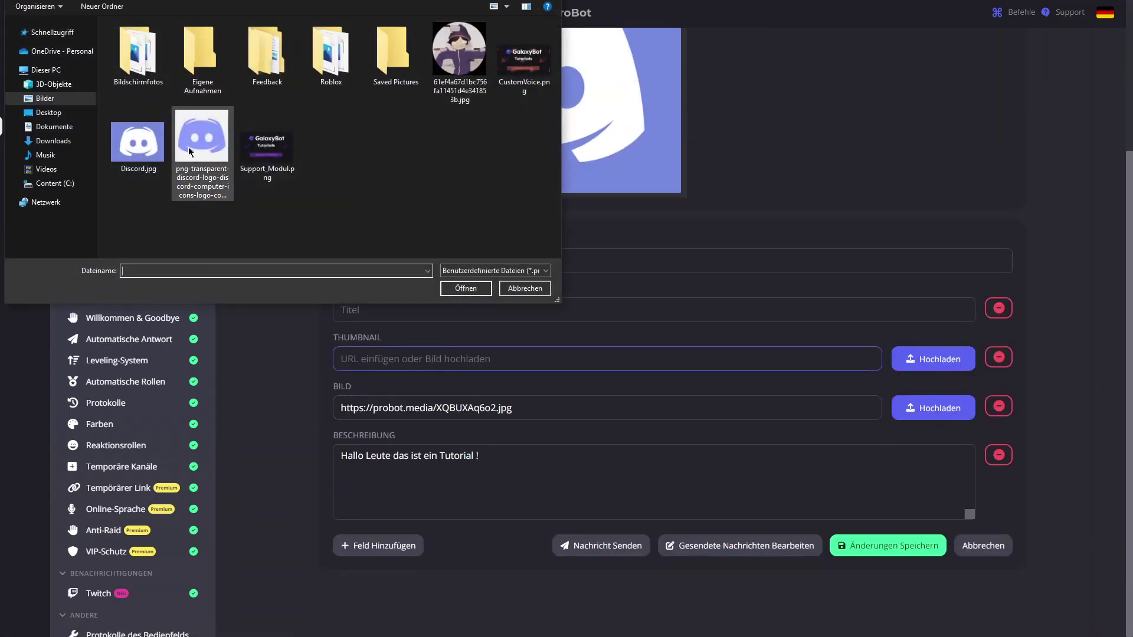
double_click(189, 147)
scroll(641, 356, "up", 3)
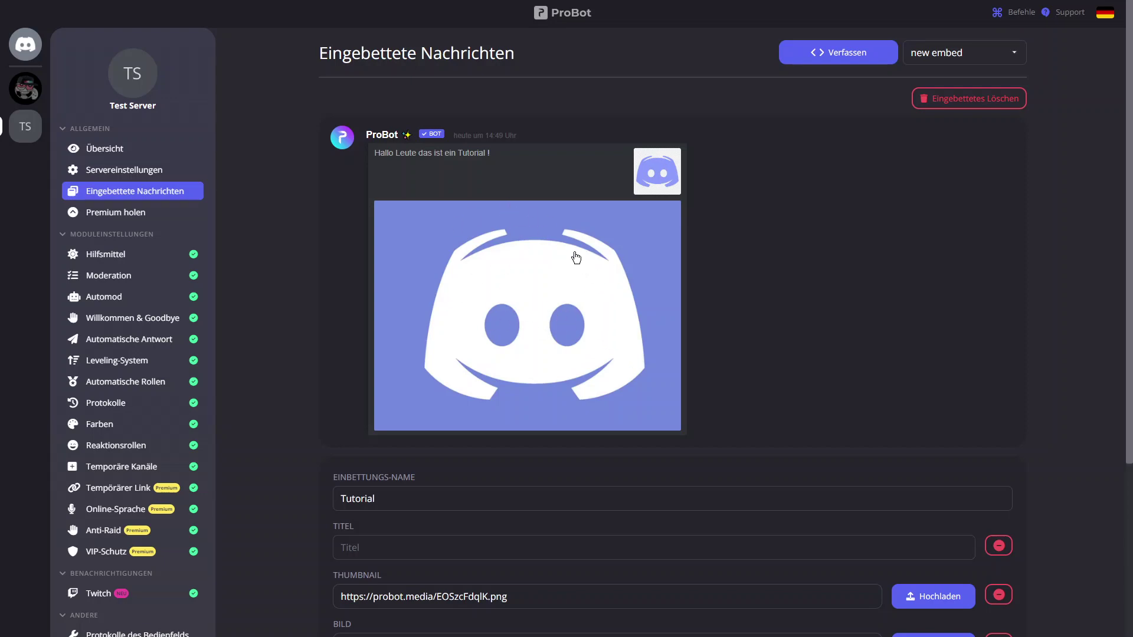
scroll(576, 255, "down", 4)
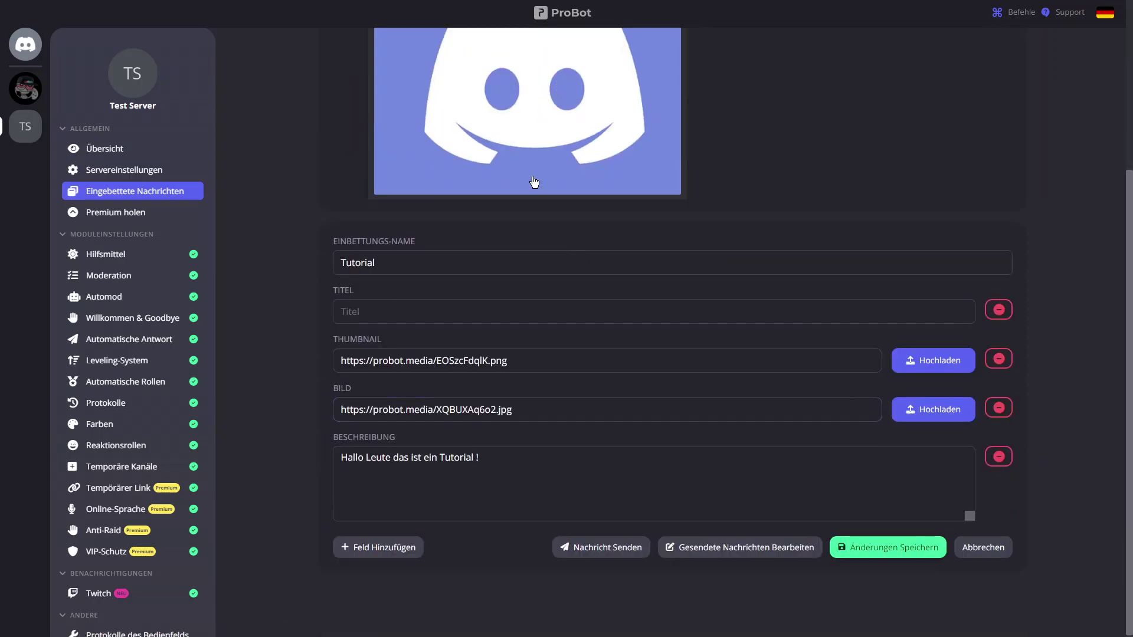
scroll(536, 186, "up", 4)
scroll(501, 331, "down", 4)
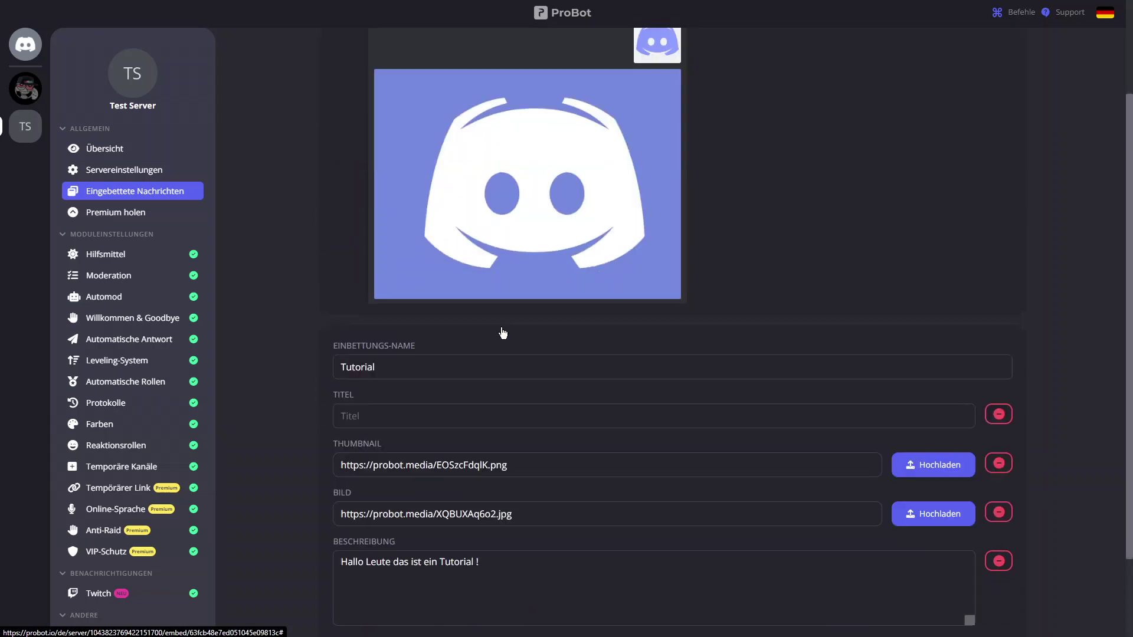
Remove the thumbnail and image fields from the embed
left_click(998, 357)
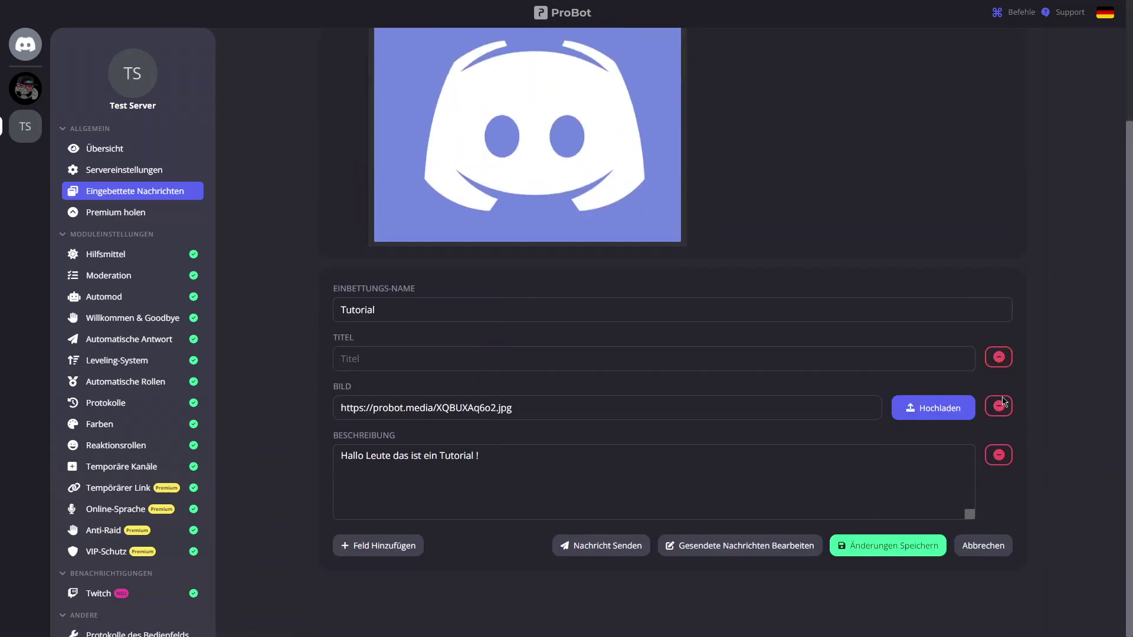
left_click(999, 406)
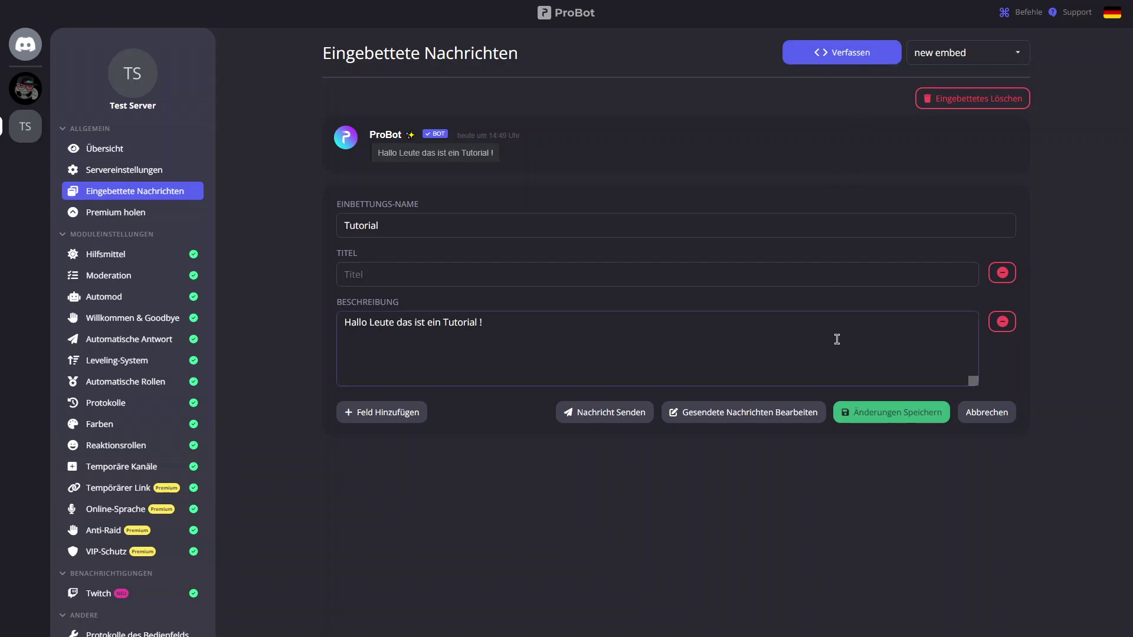
Save the embed's changes and select Tutorial from the list of embeds
left_click(891, 412)
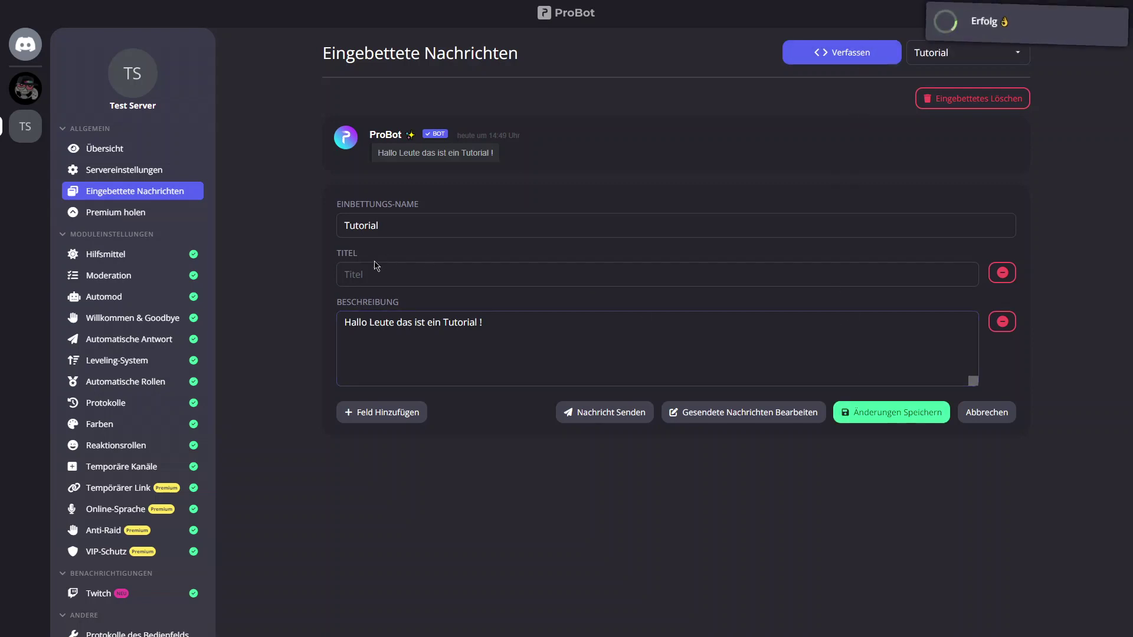
left_click(950, 56)
left_click(936, 114)
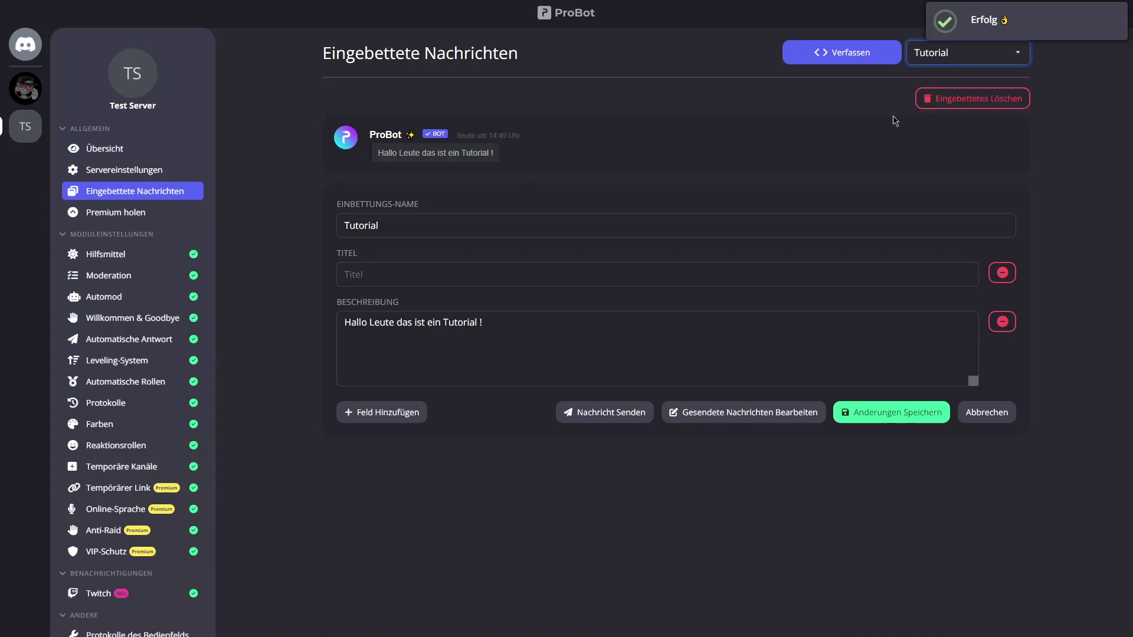
Compare the monthly and yearly prices of the two Premium plans
left_click(131, 213)
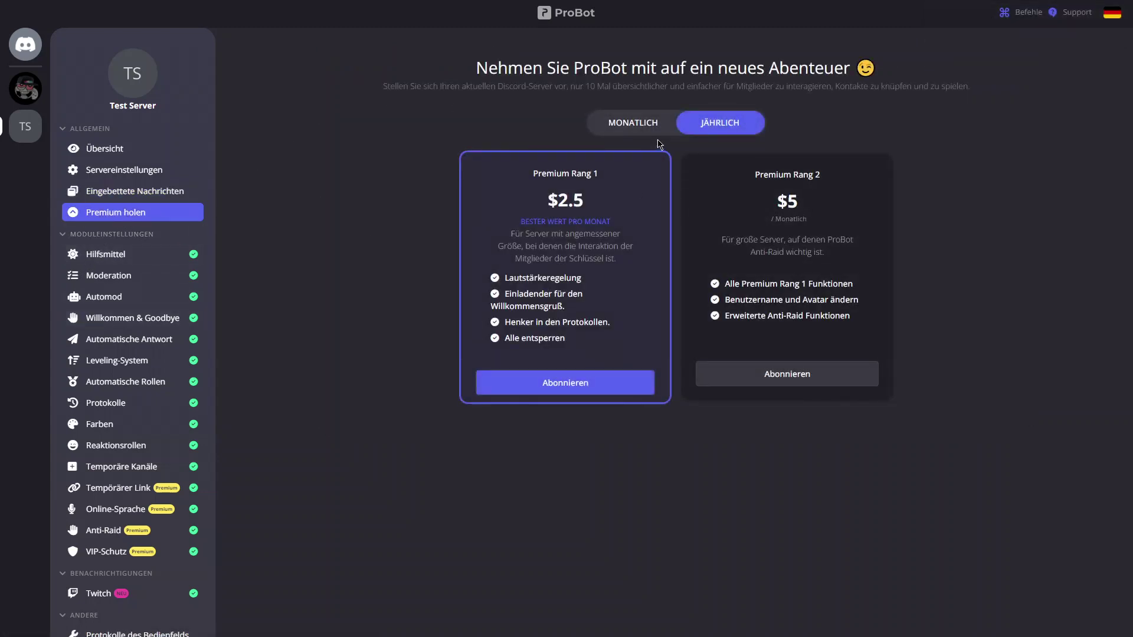
left_click(644, 126)
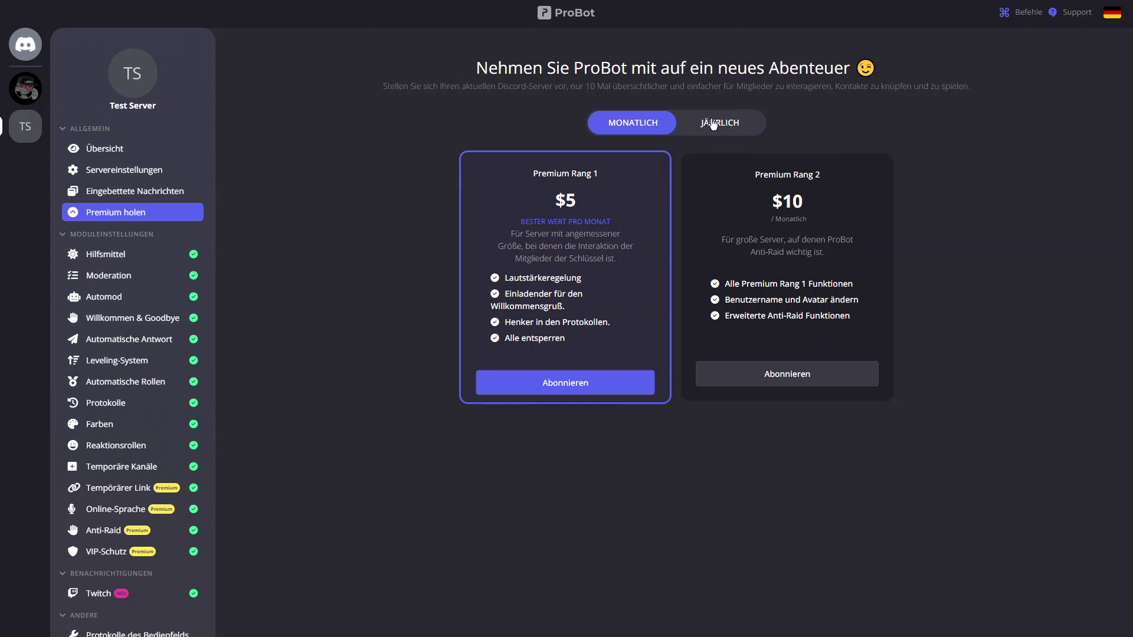
left_click(712, 124)
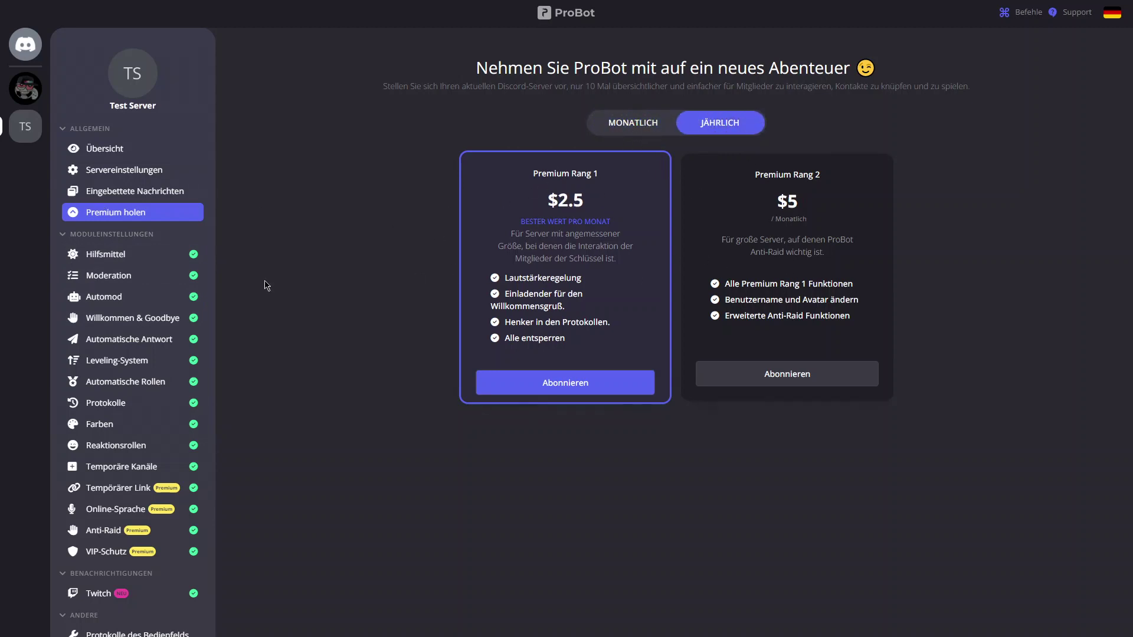
Open the Hilfsmittel module and read through its commands from /moveme to /server
left_click(111, 259)
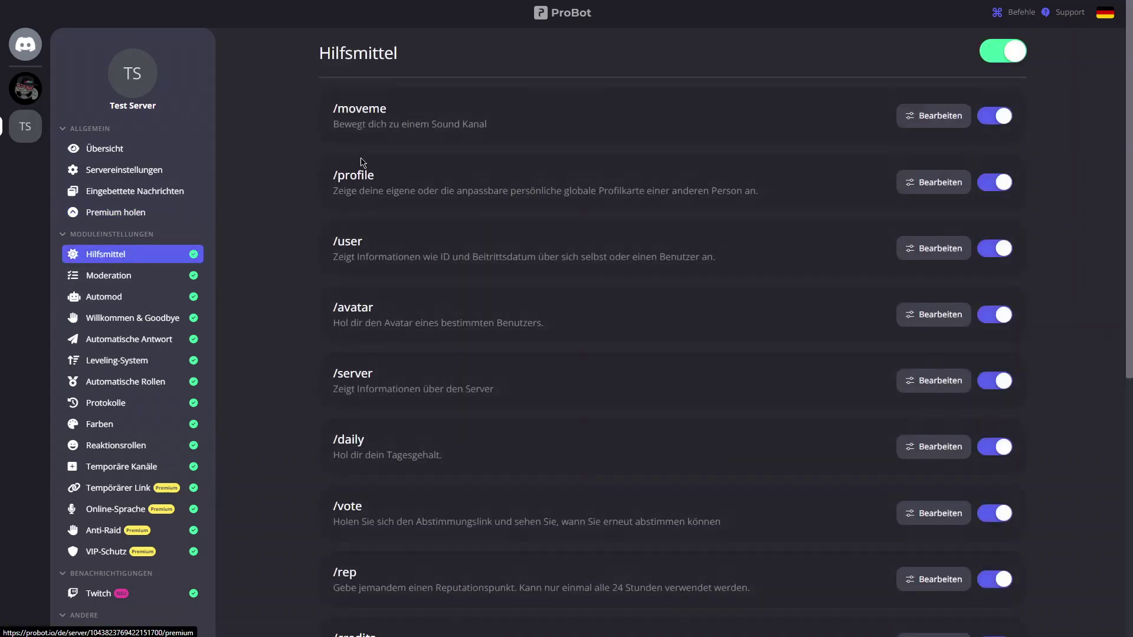
scroll(834, 236, "down", 7)
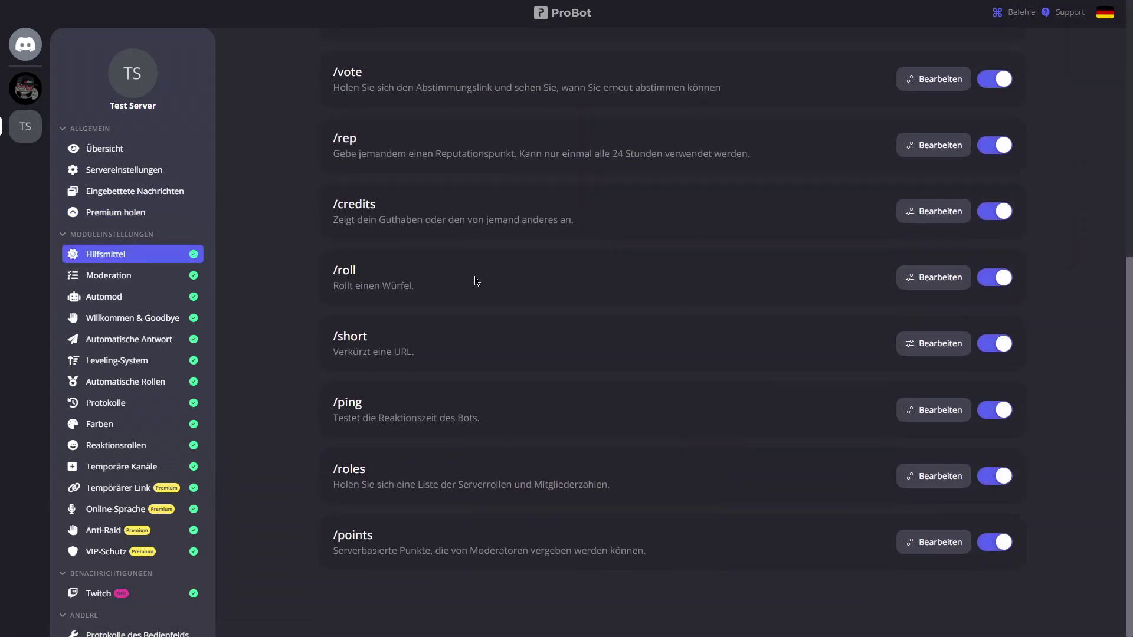
scroll(477, 281, "up", 7)
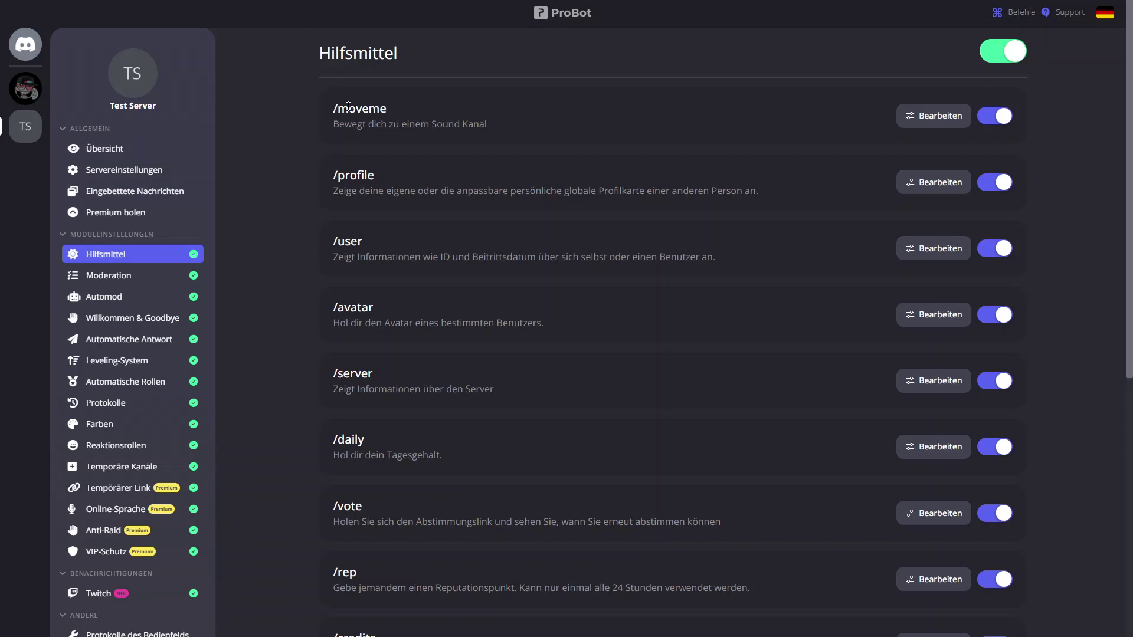
left_click_drag(331, 112, 403, 113)
left_click(397, 110)
left_click_drag(328, 171, 392, 177)
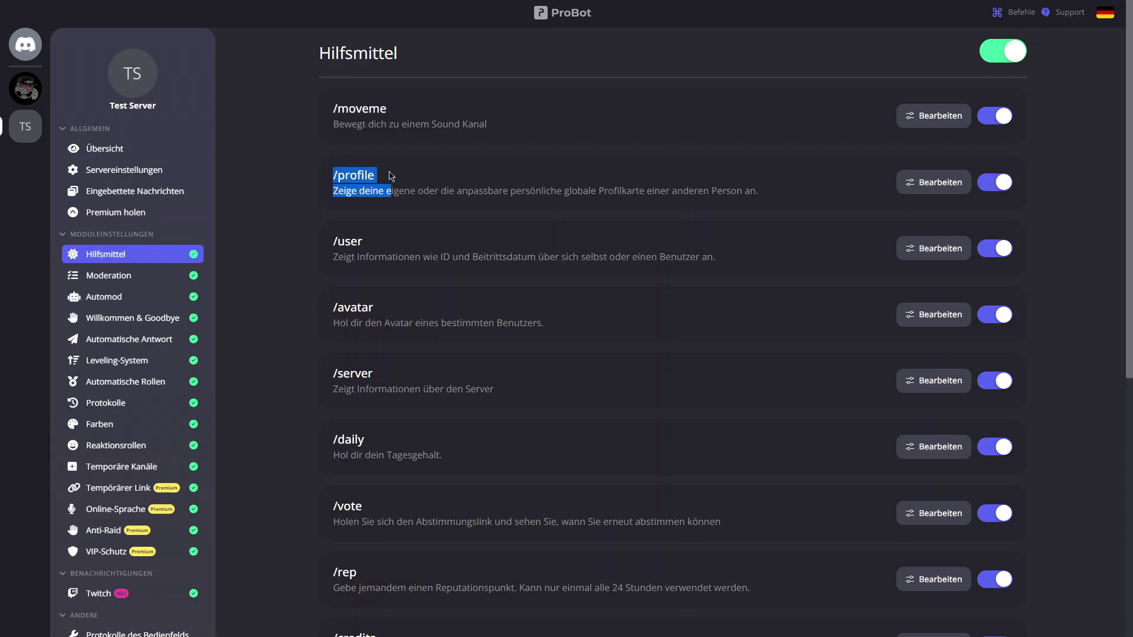
left_click(369, 189)
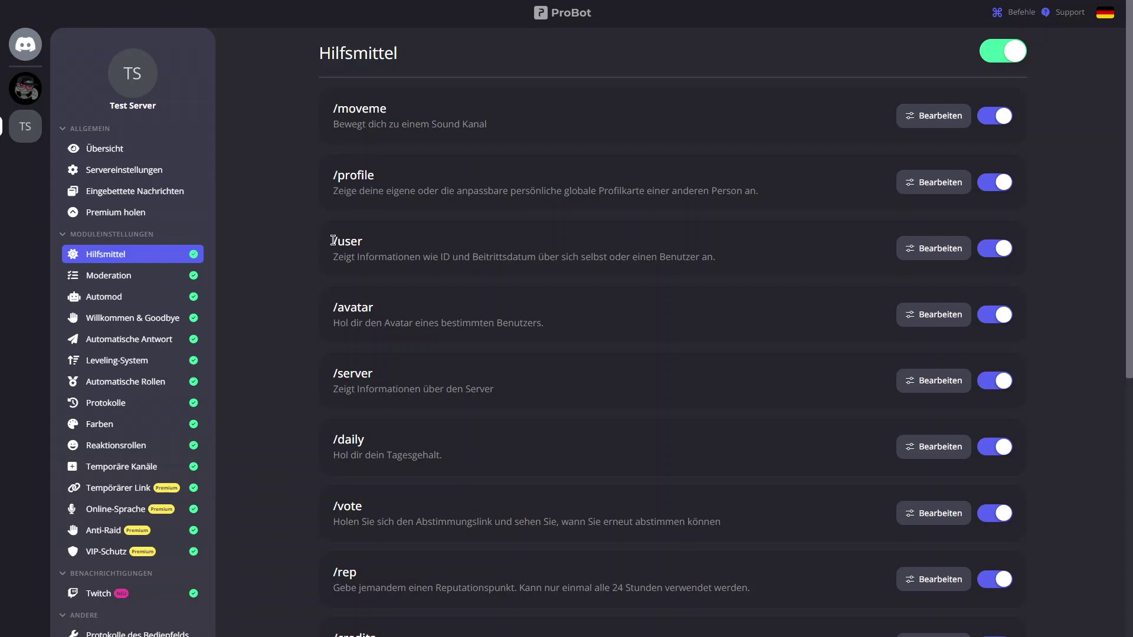
left_click_drag(333, 240, 378, 245)
left_click(374, 244)
left_click_drag(334, 307, 396, 311)
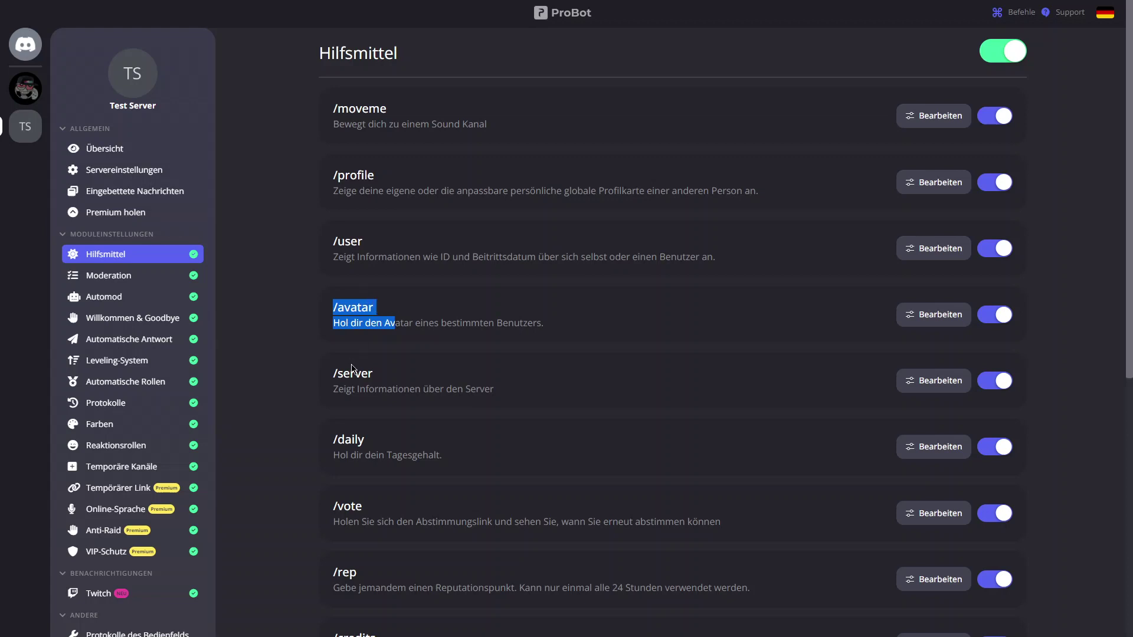
left_click(347, 382)
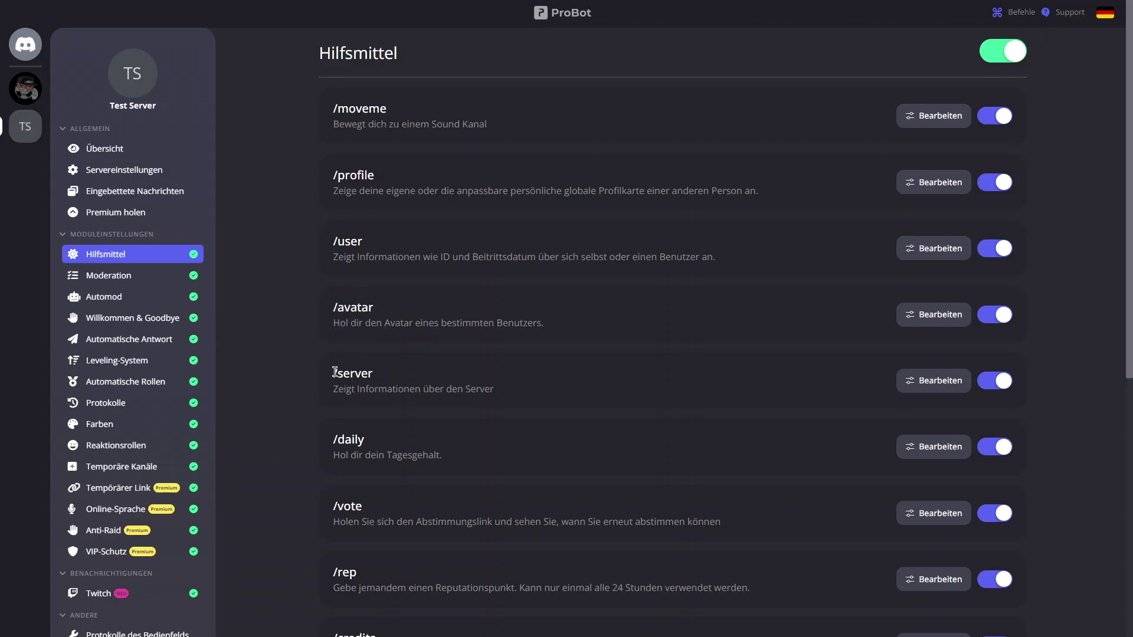
left_click_drag(334, 373, 370, 371)
left_click(348, 376)
Read the descriptions of the Hilfsmittel commands from /daily to /credits
scroll(347, 295, "down", 4)
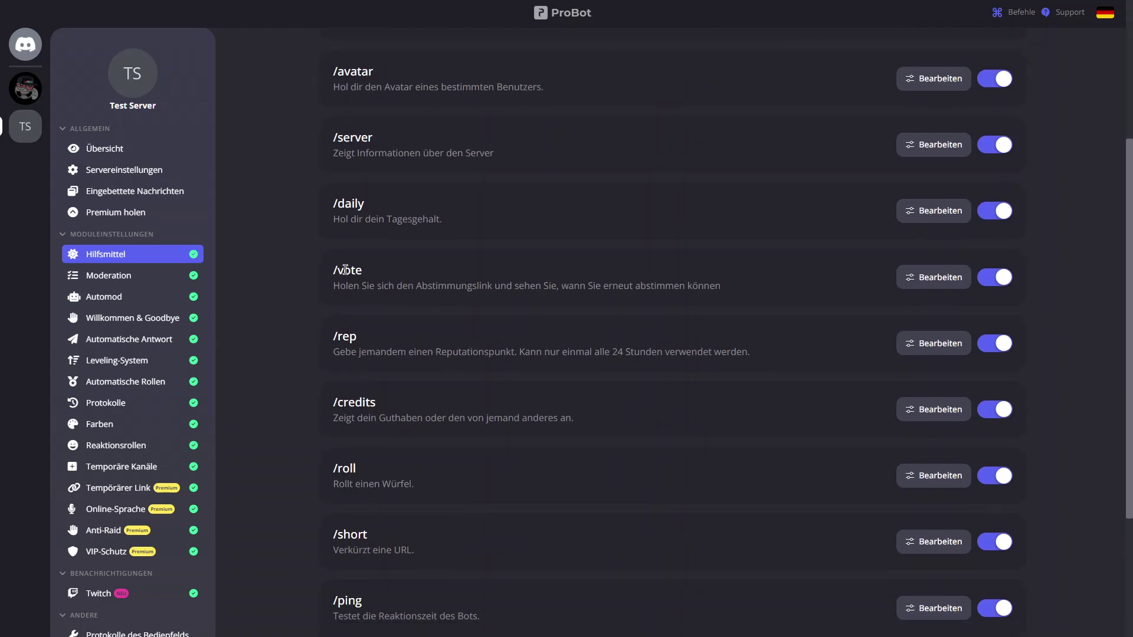
left_click_drag(373, 207, 334, 204)
left_click_drag(370, 270, 336, 269)
left_click(401, 337)
left_click_drag(377, 334, 332, 337)
left_click(358, 338)
left_click_drag(789, 360, 422, 379)
left_click_drag(575, 416, 329, 427)
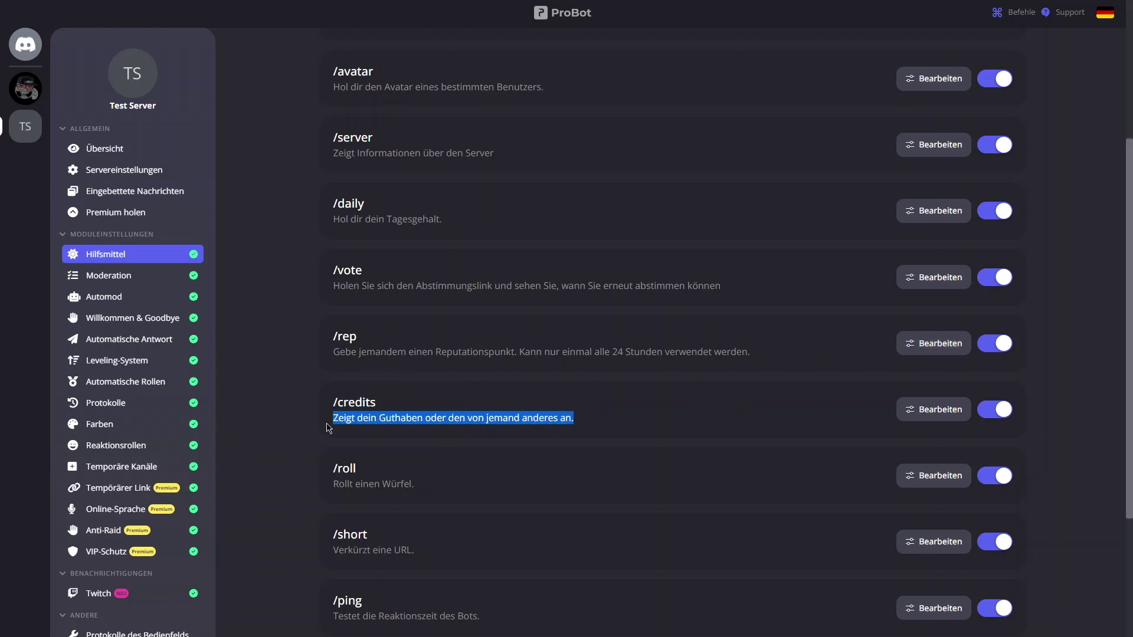
left_click_drag(369, 386, 390, 399)
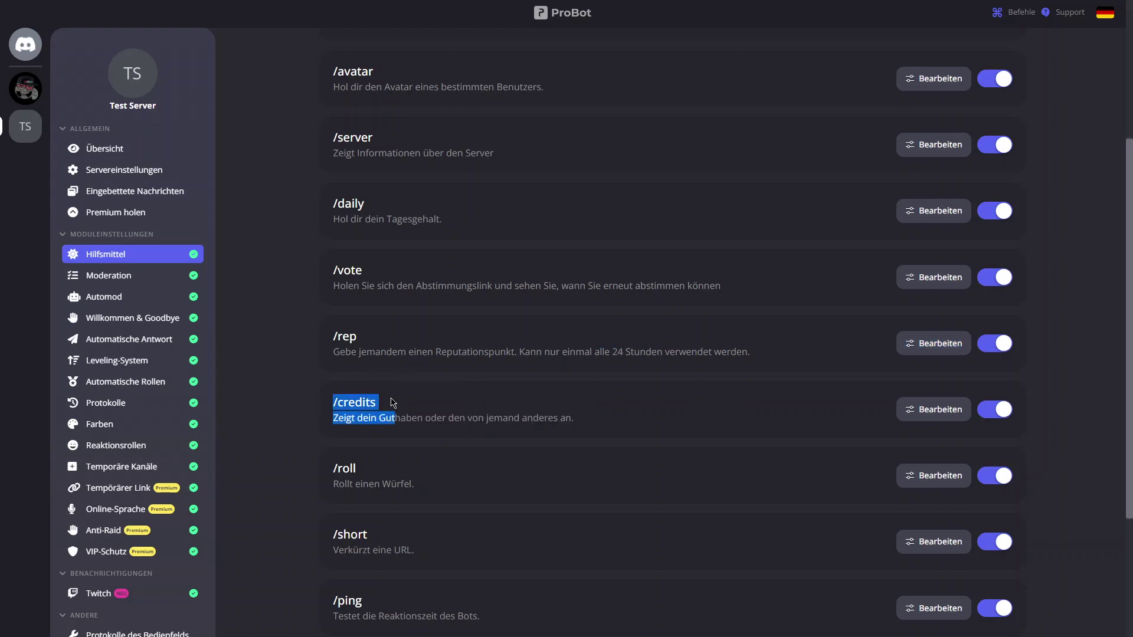
left_click(390, 398)
Read the descriptions of the remaining Hilfsmittel commands, including /short, /roles and /points
scroll(529, 415, "down", 3)
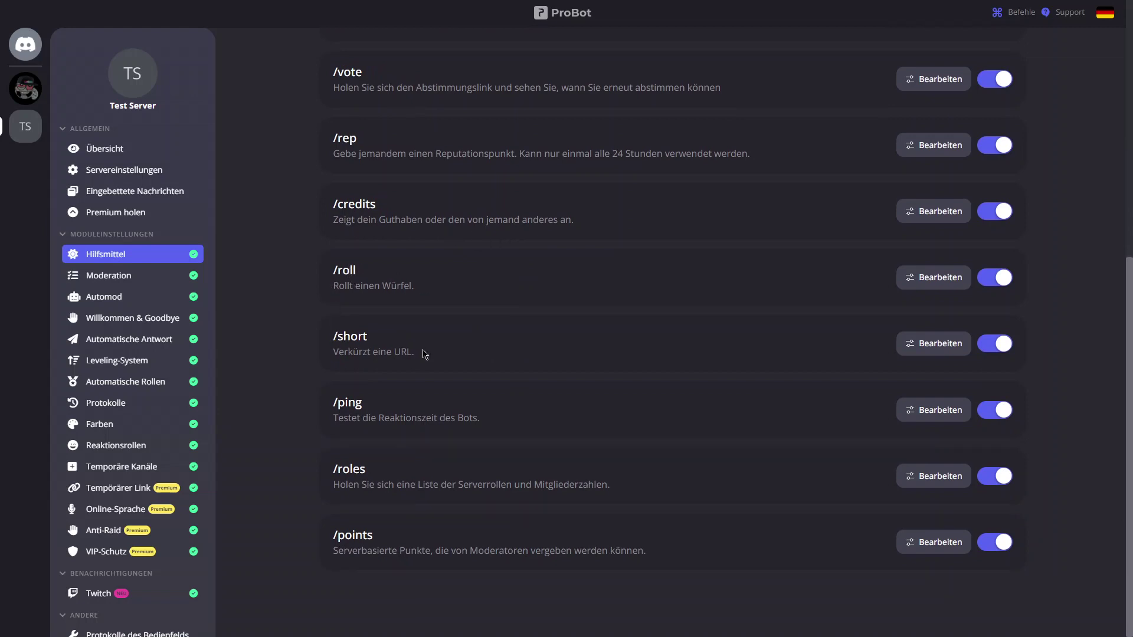
left_click_drag(422, 354, 388, 341)
left_click(407, 337)
left_click_drag(332, 483, 621, 502)
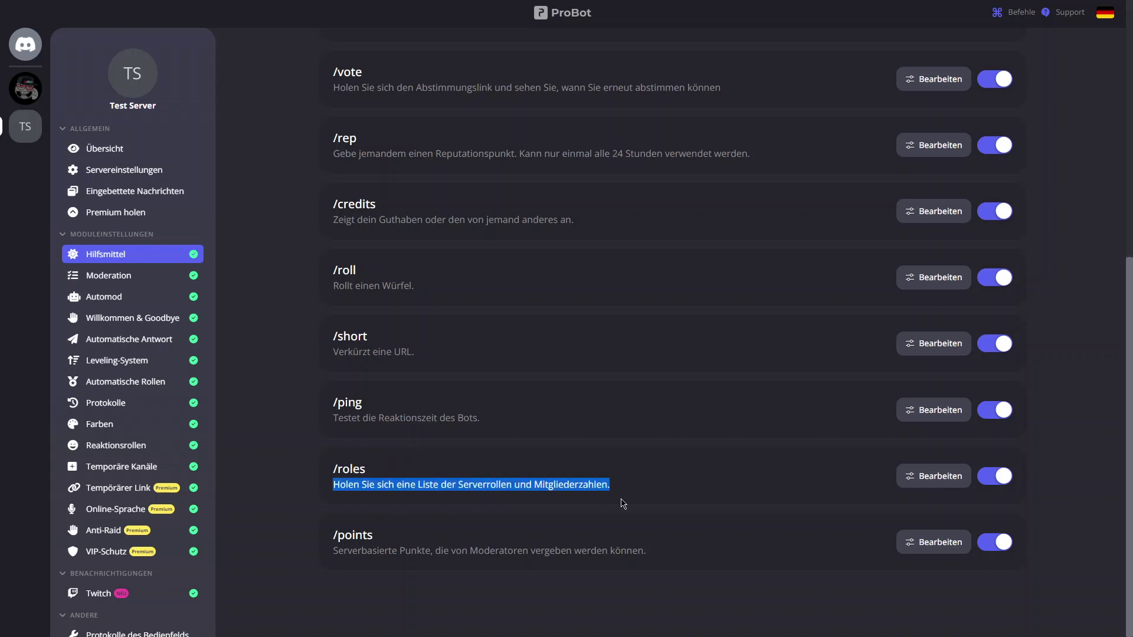
left_click(427, 541)
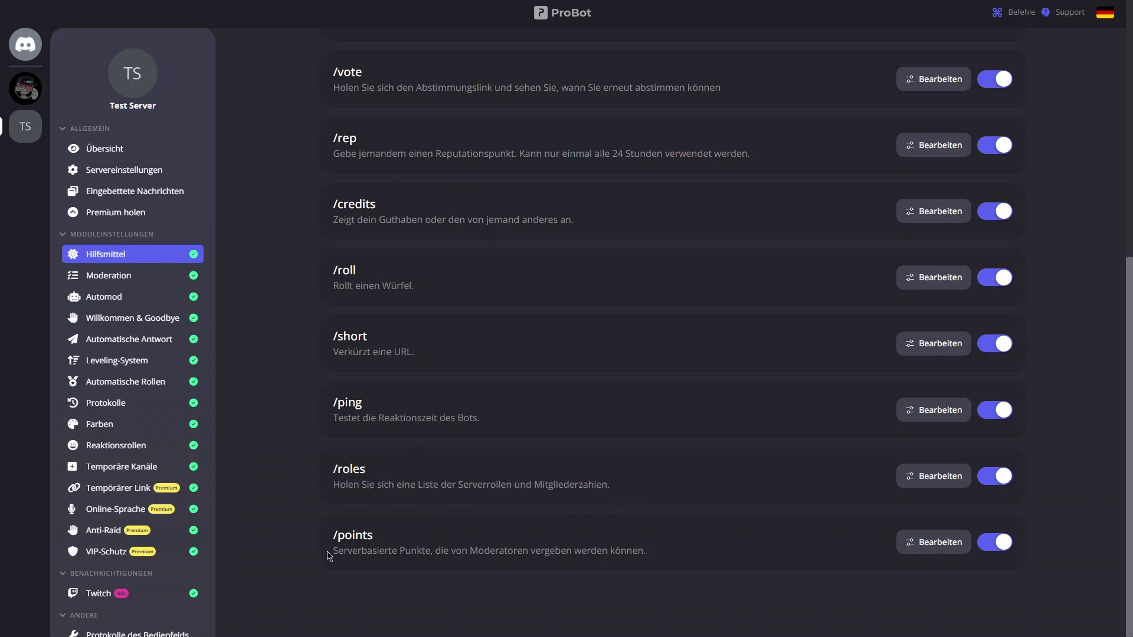
left_click_drag(337, 549, 590, 566)
left_click(588, 555)
Open the /points command's settings and examine its alias, enabled and disabled role, and channel options
left_click(920, 538)
scroll(721, 365, "down", 4)
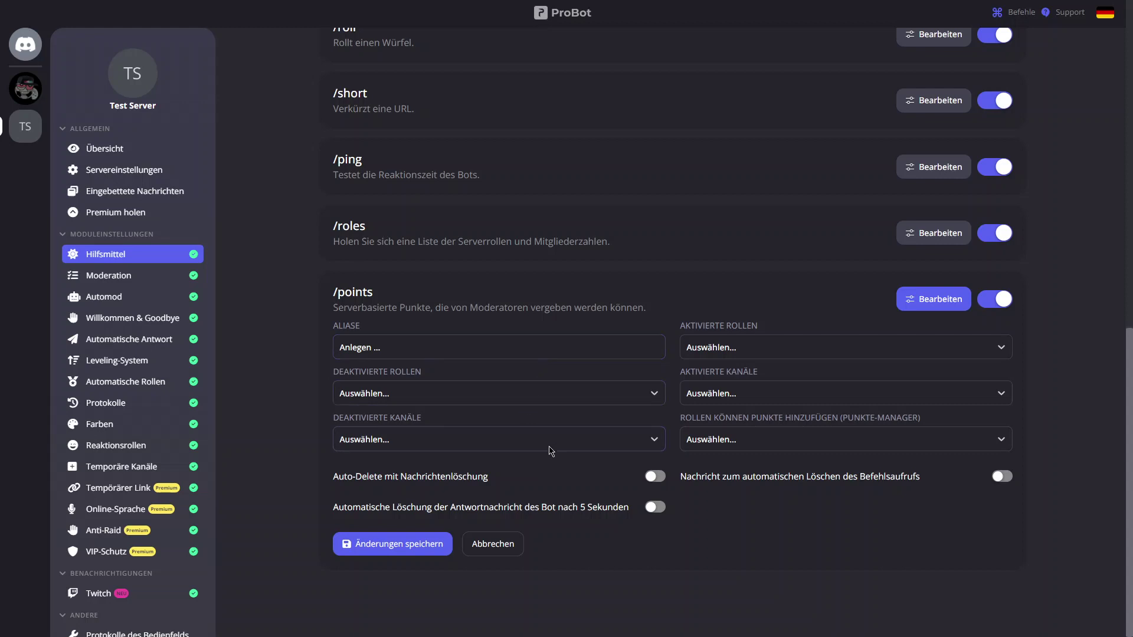
left_click(368, 395)
left_click(368, 396)
left_click(475, 391)
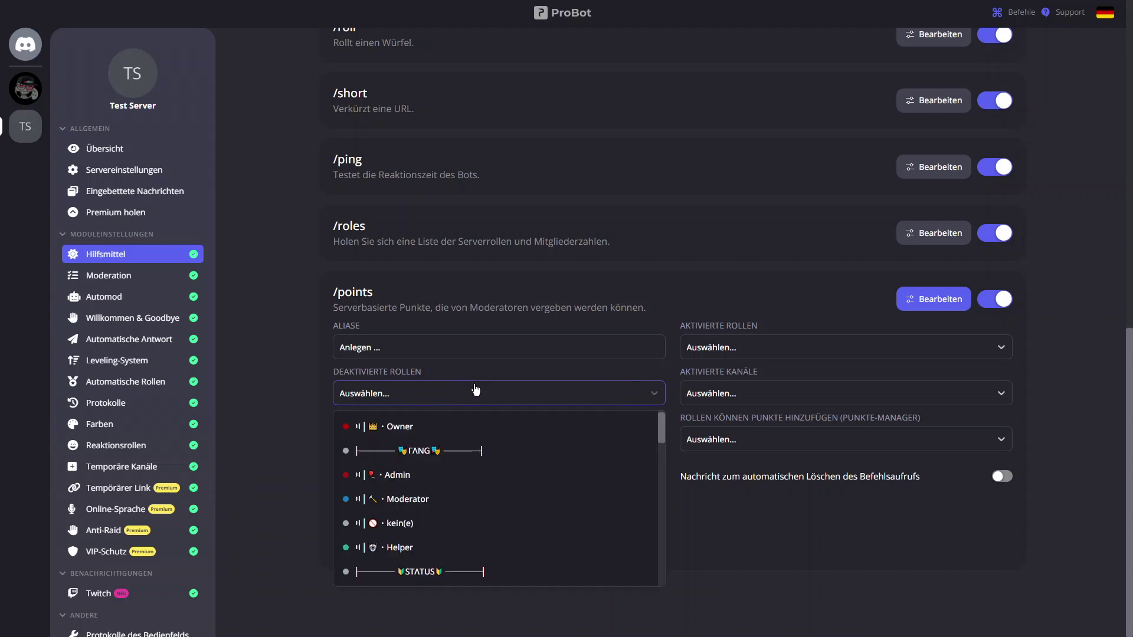
left_click(475, 391)
left_click(732, 352)
left_click(733, 353)
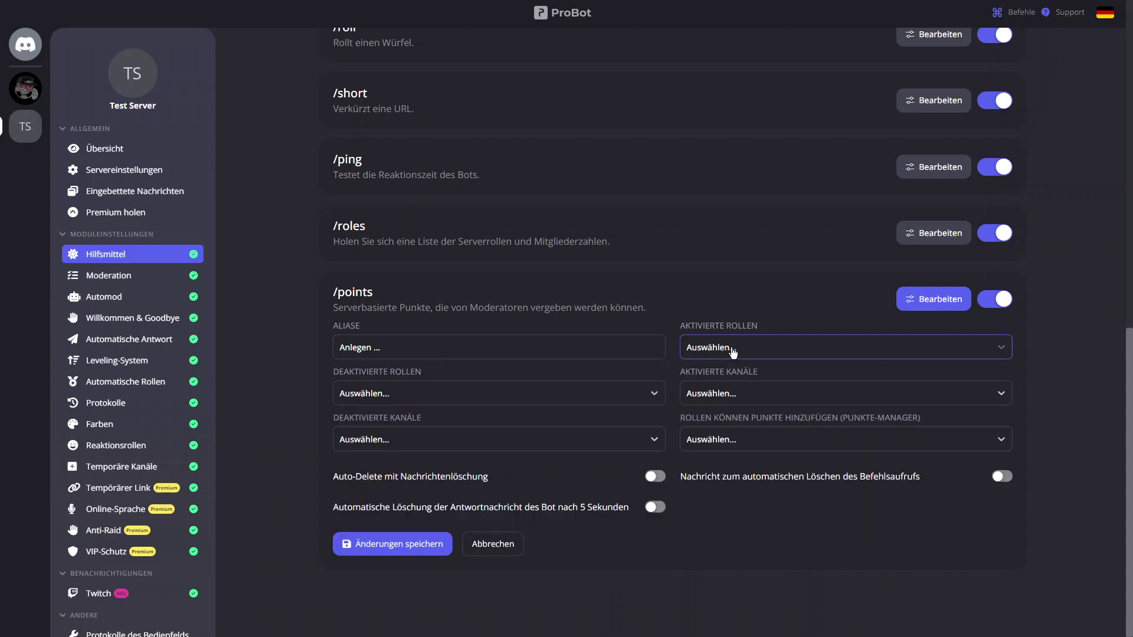
left_click(389, 348)
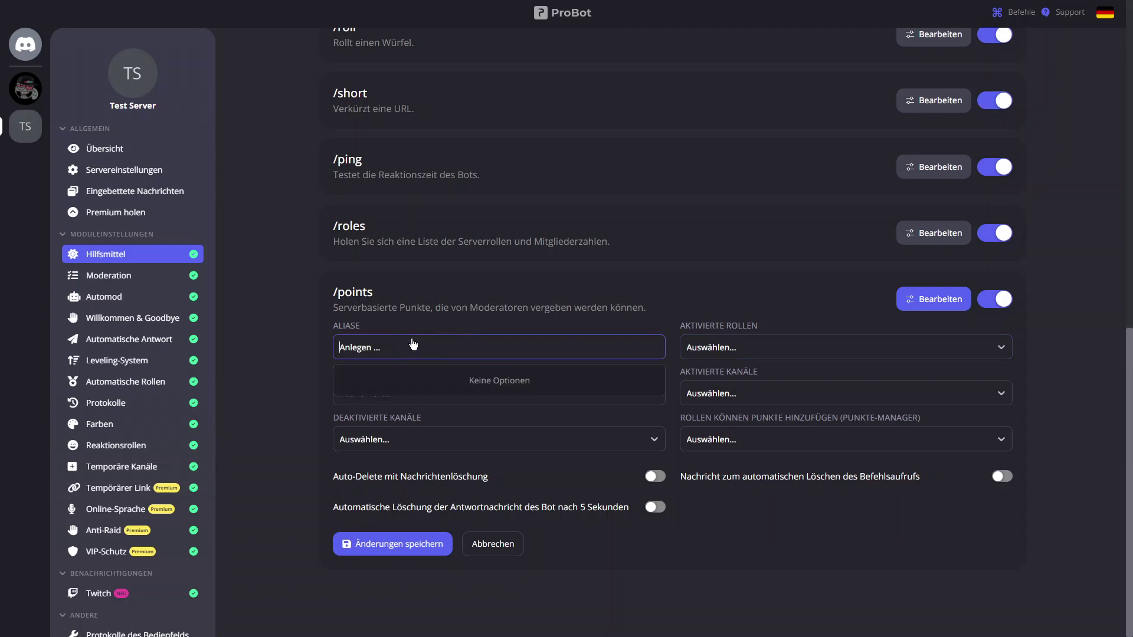
left_click(414, 344)
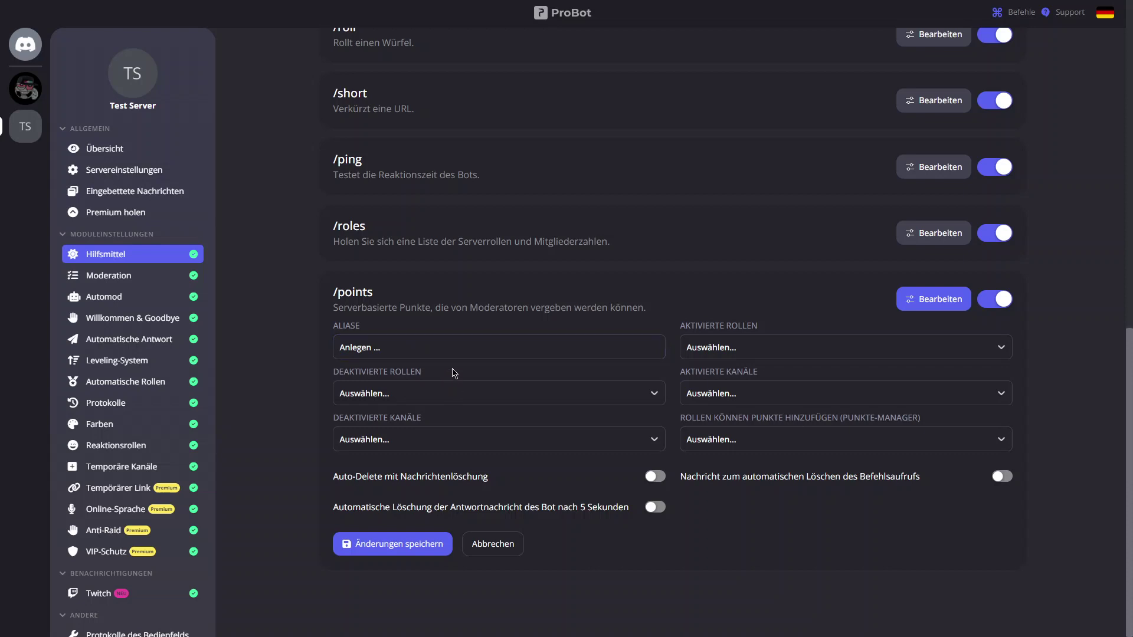
left_click(634, 373)
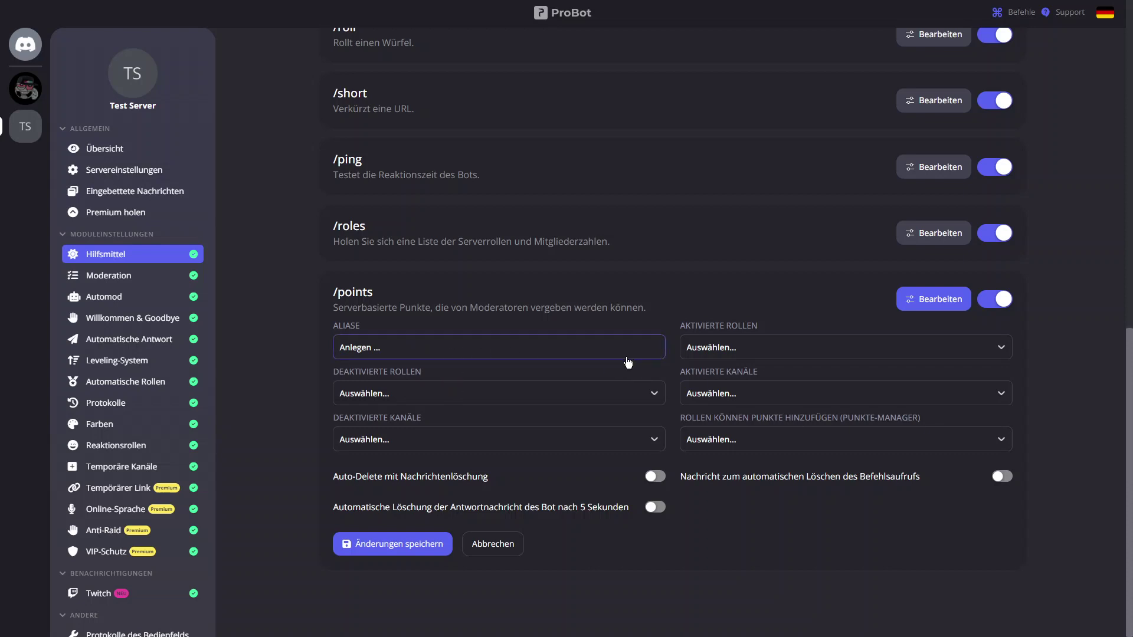
left_click(455, 442)
left_click(456, 445)
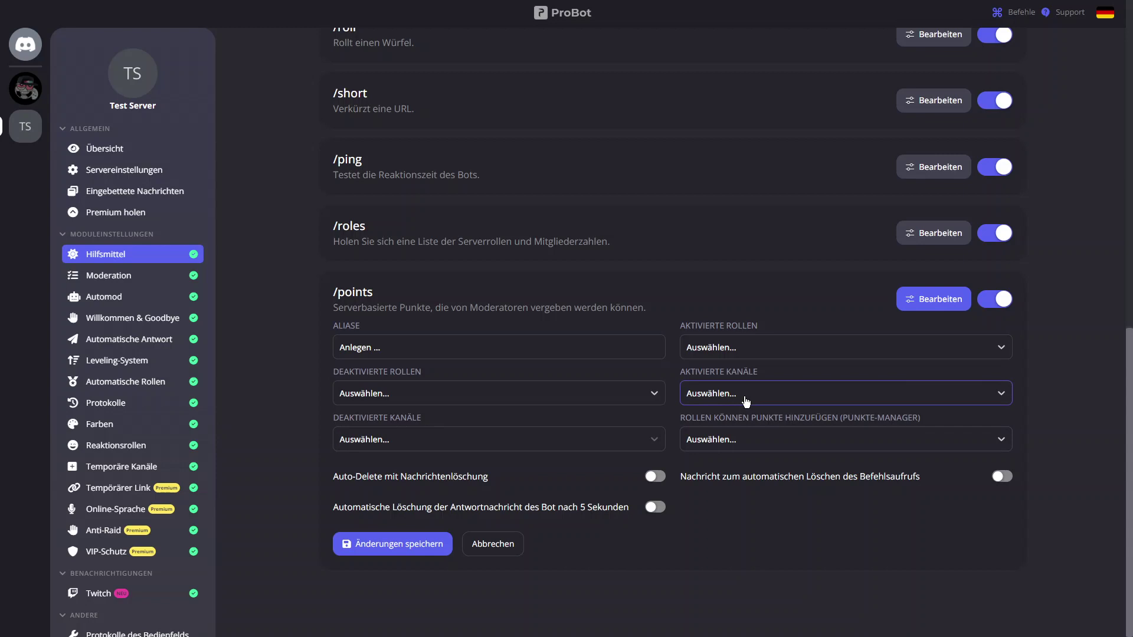
Add the Owner role as points manager for /points, review the auto-deletion options and save the changes
left_click(744, 444)
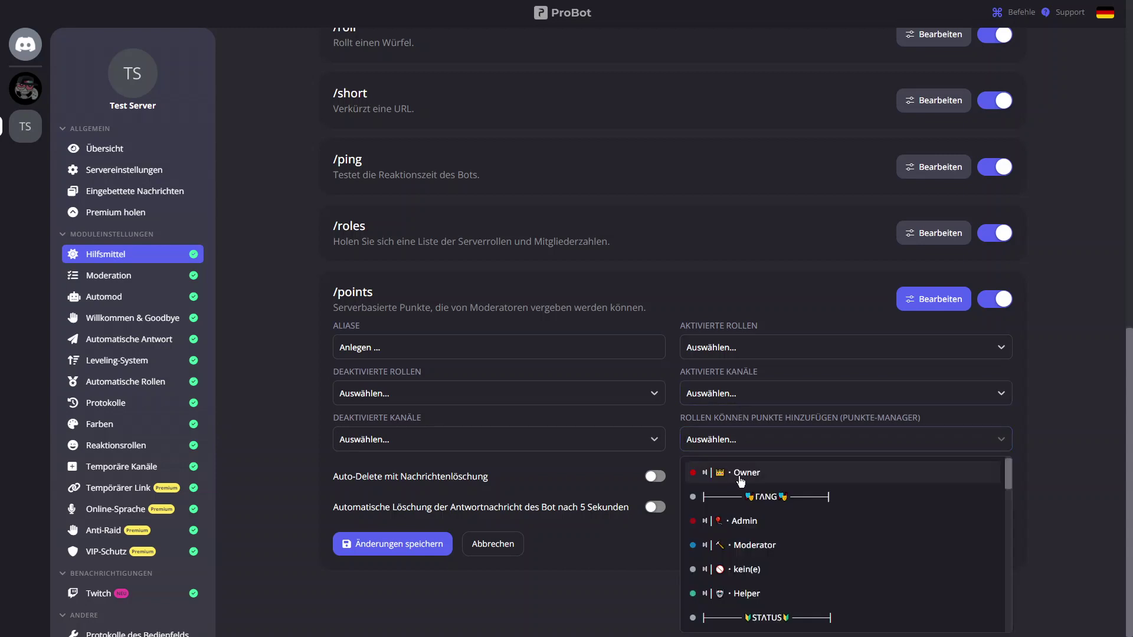
left_click(749, 473)
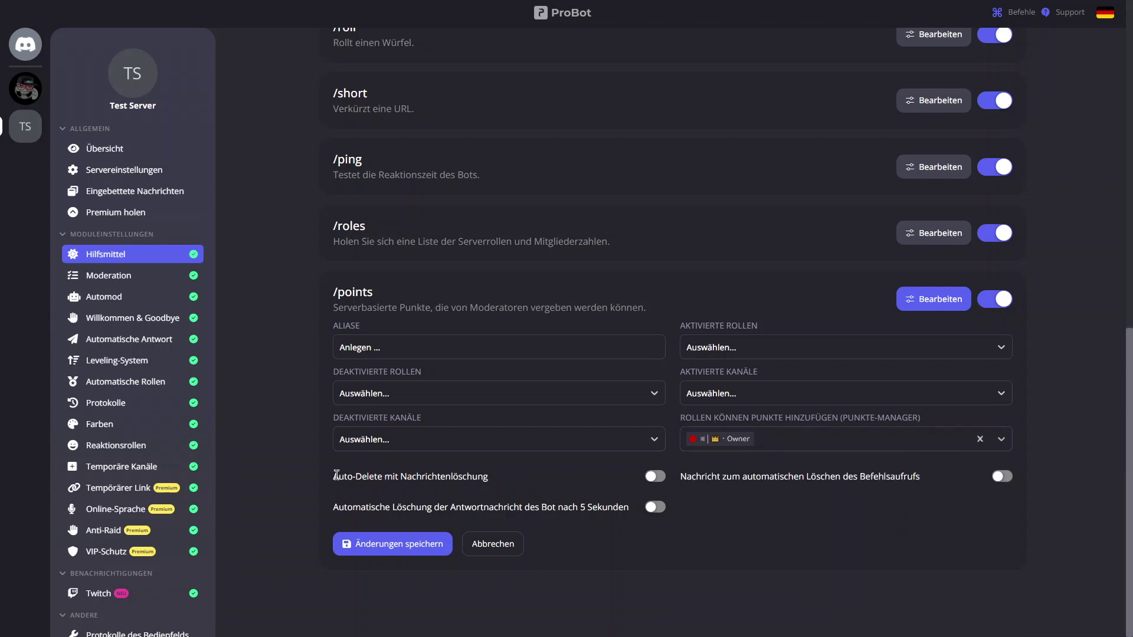
left_click_drag(336, 475, 492, 481)
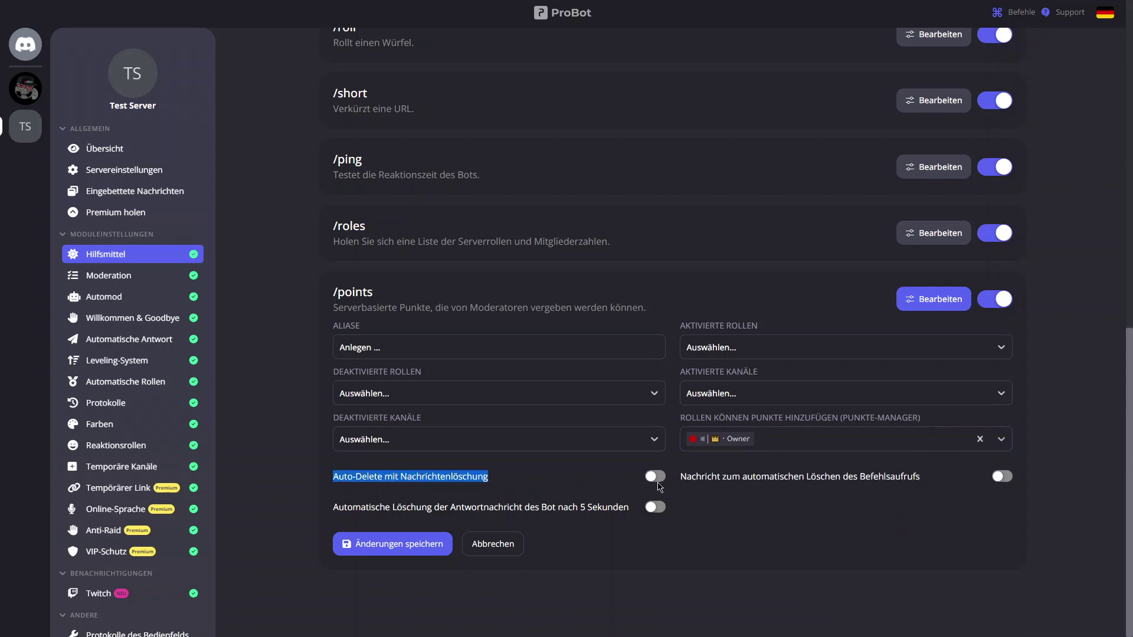
left_click_drag(744, 475, 918, 475)
left_click_drag(824, 476, 839, 476)
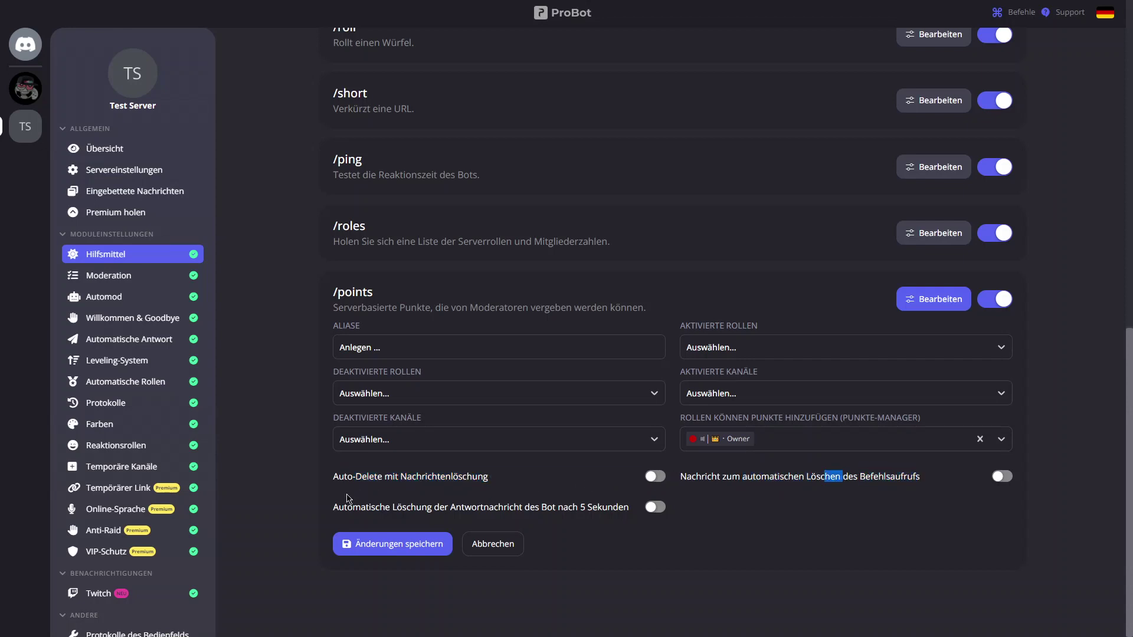
left_click_drag(347, 506, 563, 506)
left_click_drag(577, 506, 621, 506)
left_click(555, 540)
Open the Moderation module and read through its commands from /setnick to /vkick
left_click(122, 275)
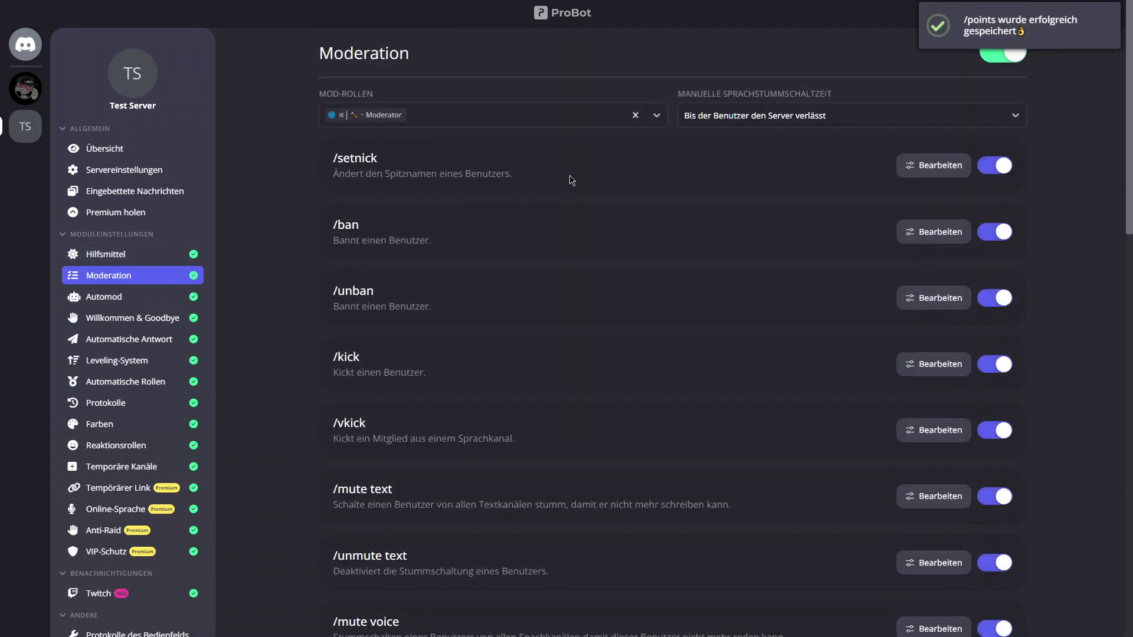
left_click_drag(402, 156, 384, 175)
left_click(346, 155)
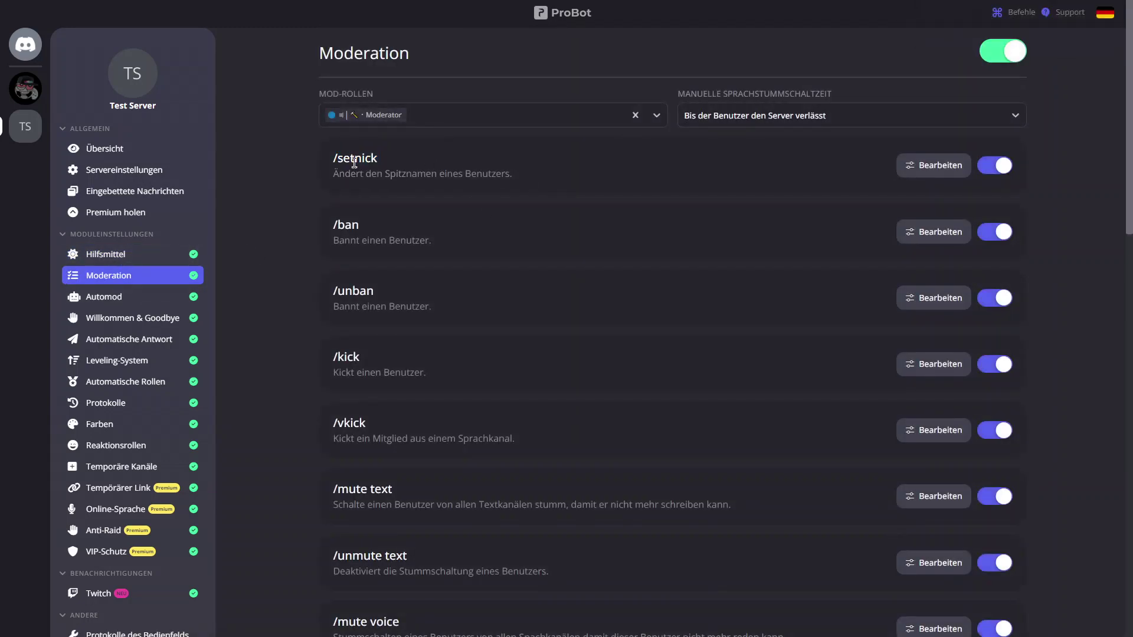
left_click_drag(374, 231, 324, 220)
left_click_drag(387, 290, 324, 290)
left_click(350, 356)
left_click_drag(382, 436, 392, 414)
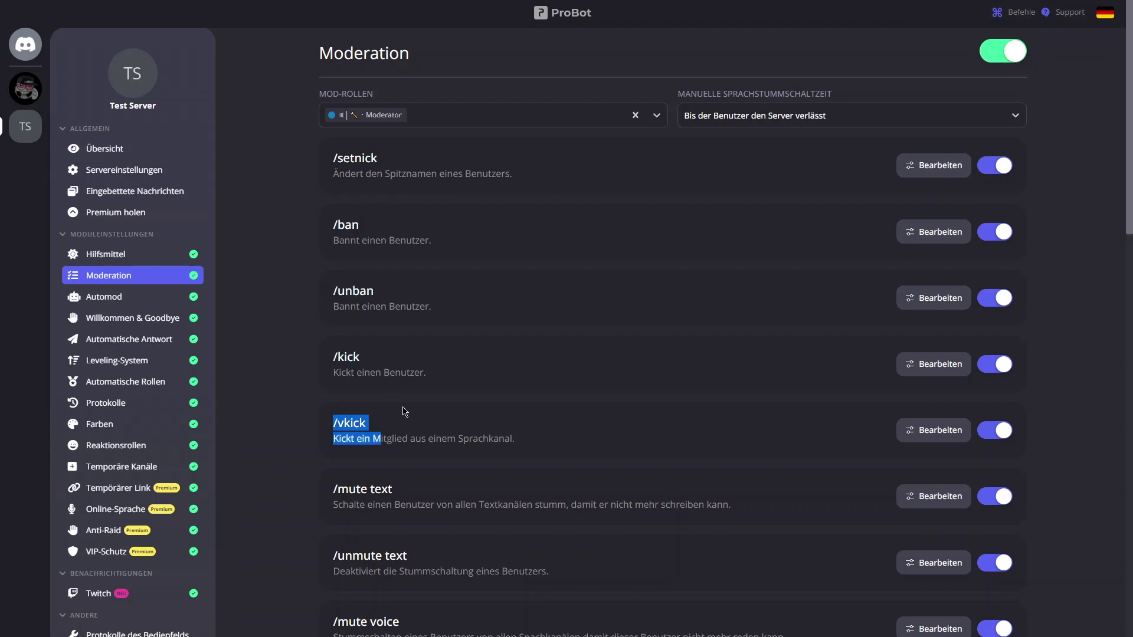
left_click(405, 409)
Read through the text and voice mute and unmute commands and the moderation commands below them
scroll(410, 354, "down", 4)
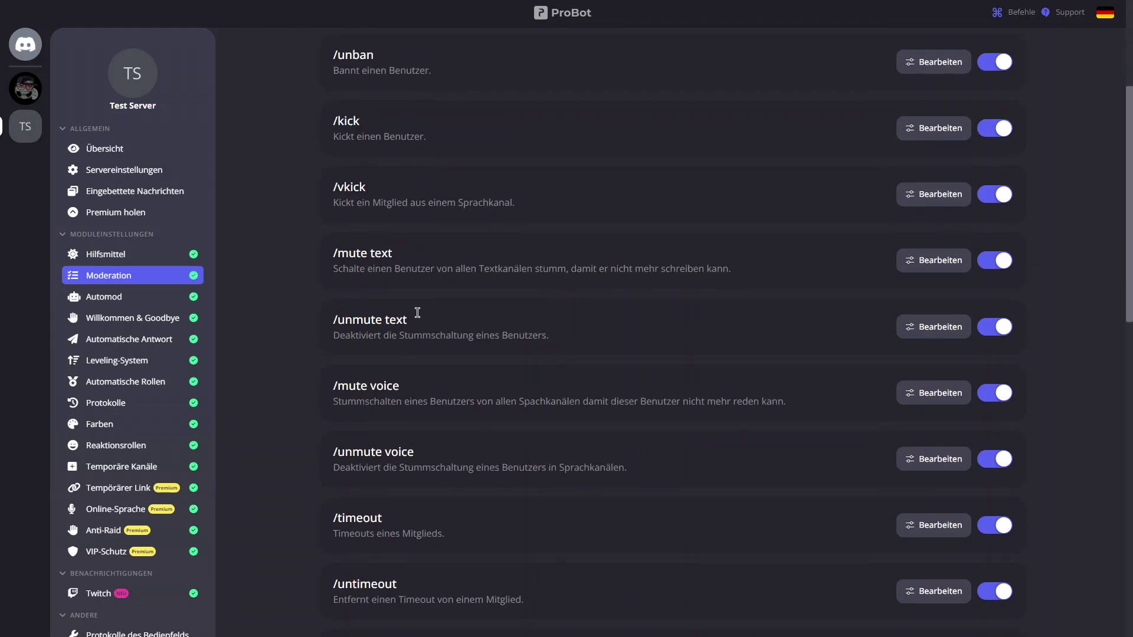
left_click_drag(411, 259, 330, 251)
left_click(368, 251)
left_click_drag(417, 320, 332, 326)
left_click_drag(411, 387, 323, 384)
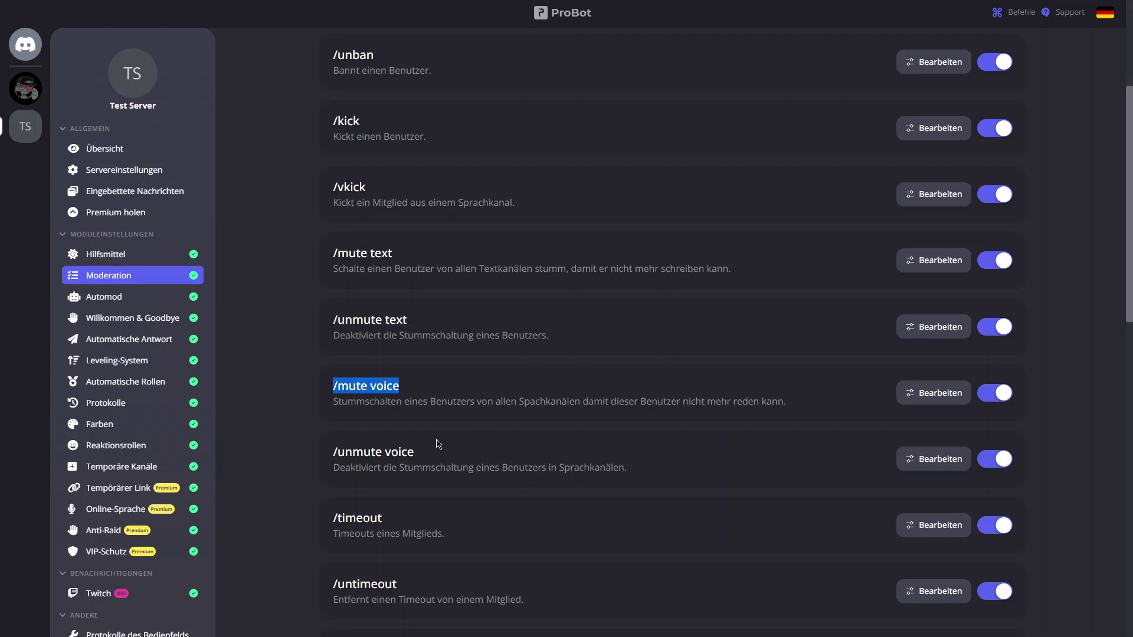
left_click_drag(437, 444, 336, 443)
scroll(366, 378, "down", 10)
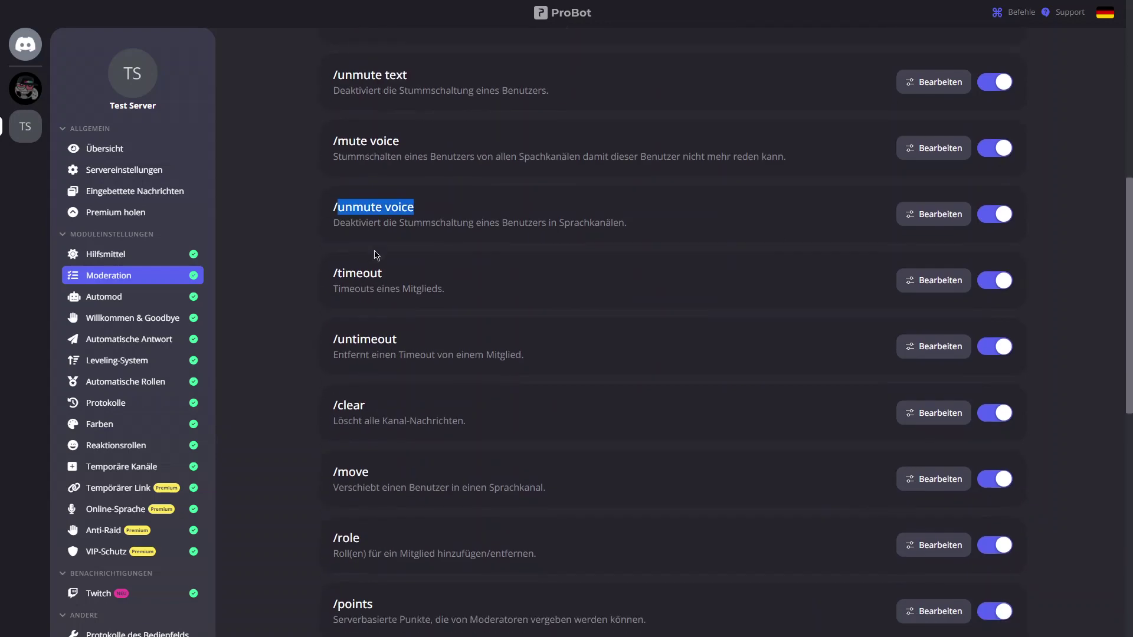
Open the Automod module and check the choices for spam actions, ignored channels and ignored roles
left_click(129, 298)
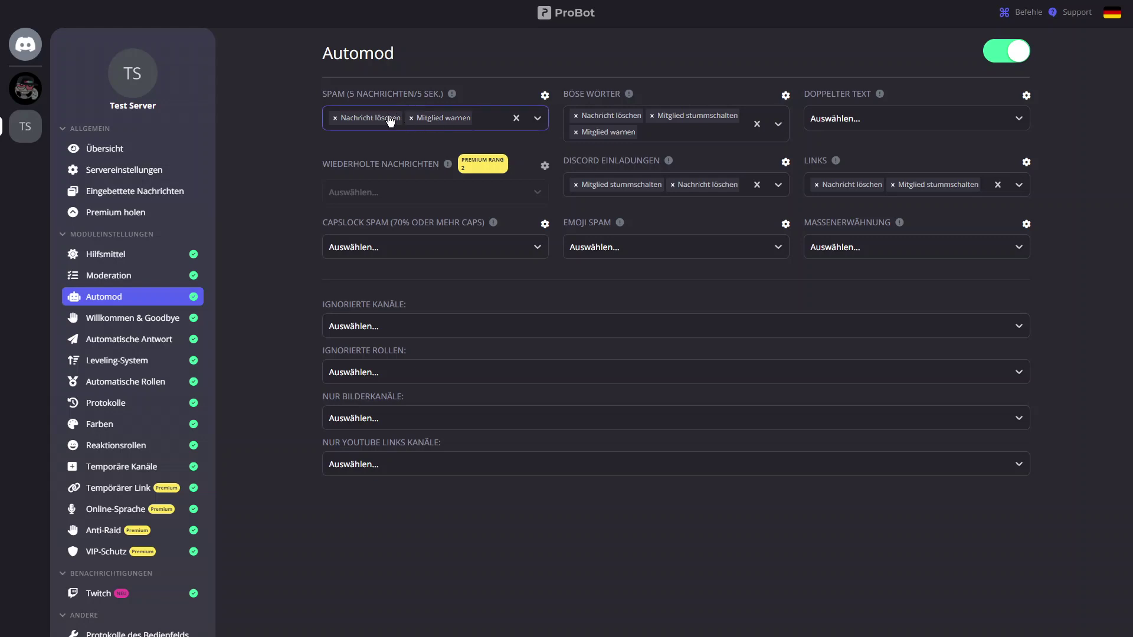
left_click(490, 124)
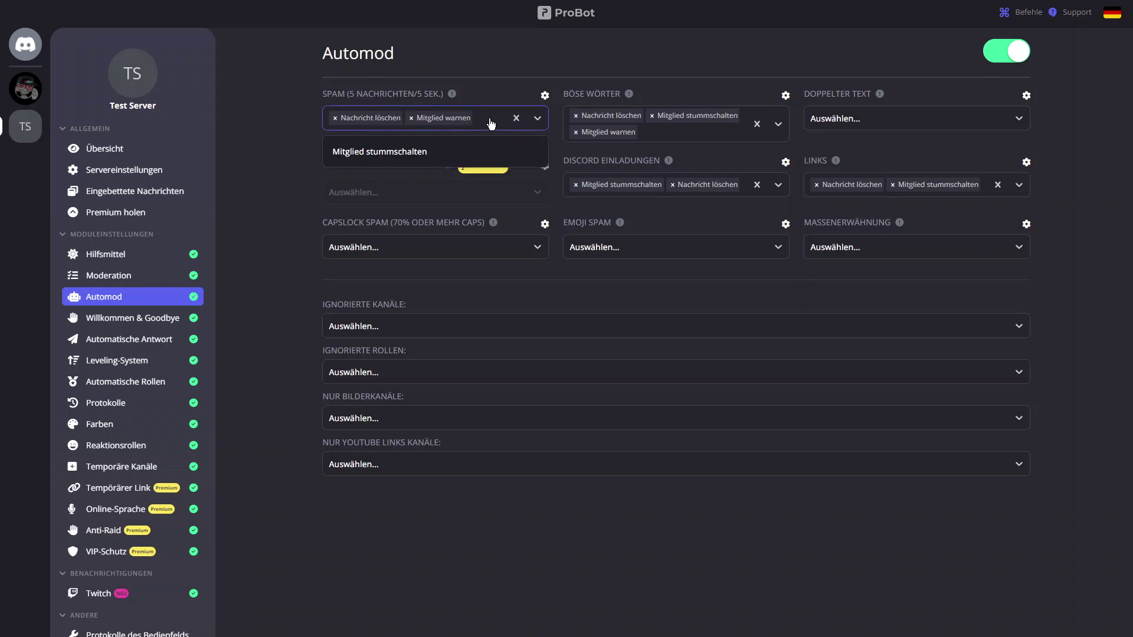
left_click(486, 122)
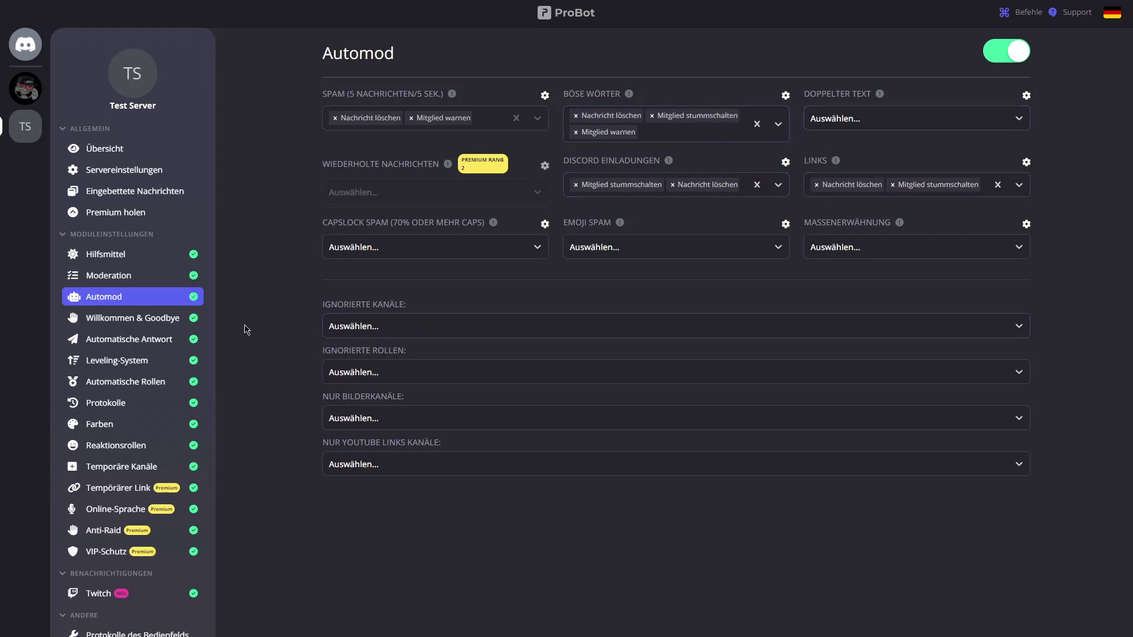
left_click(373, 331)
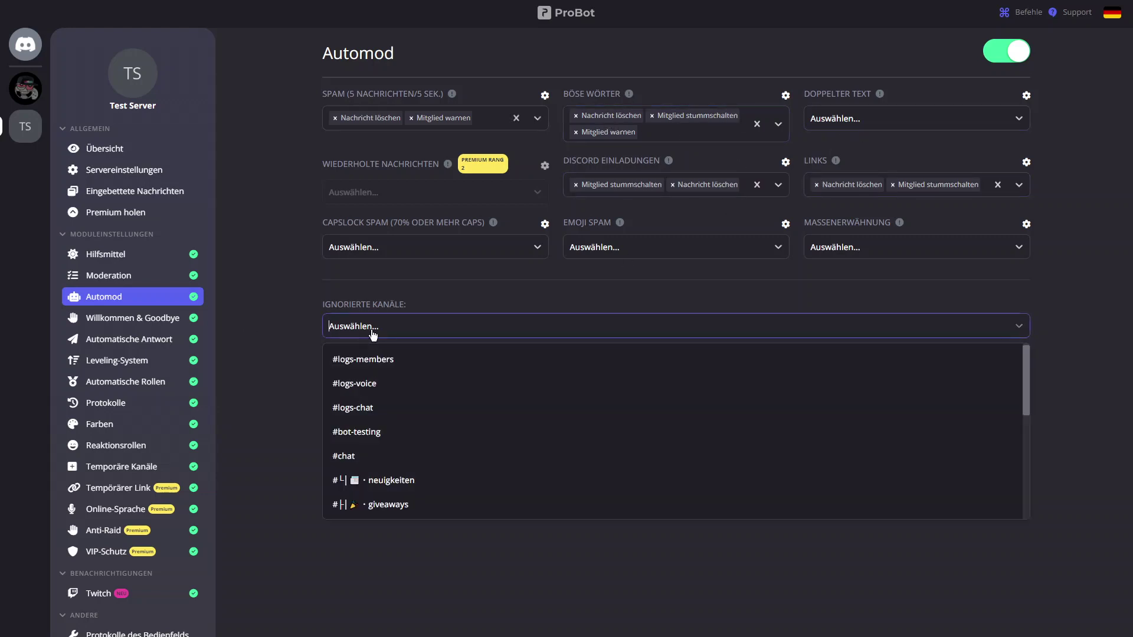
left_click(416, 335)
left_click(391, 371)
left_click(392, 371)
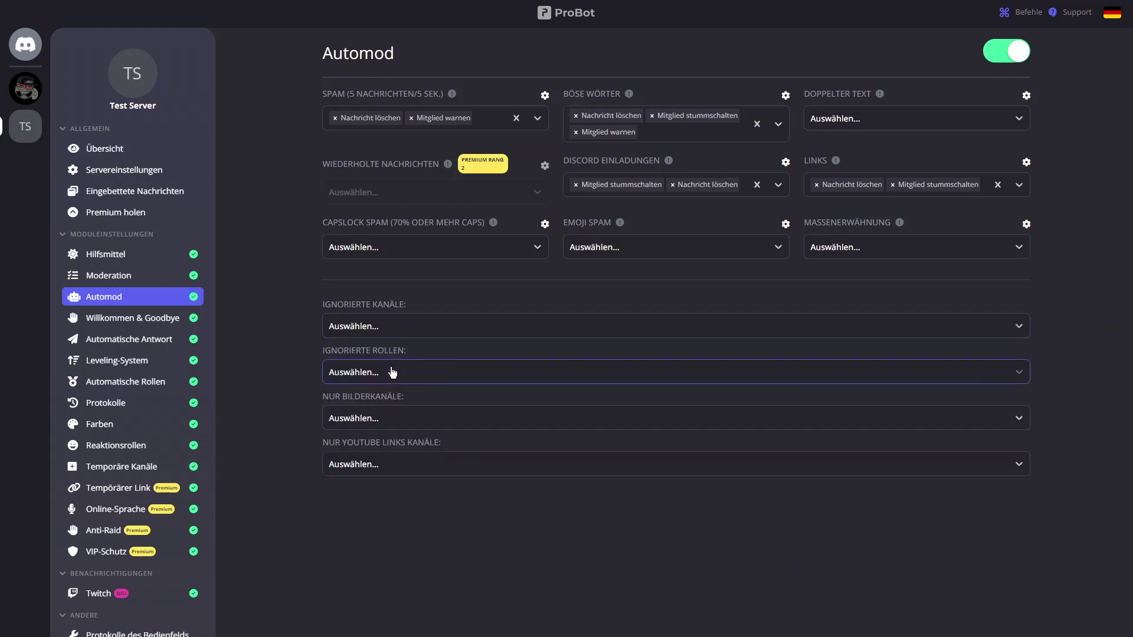
Check the Automod channel choices for image-only channels and YouTube-links-only channels
left_click(900, 281)
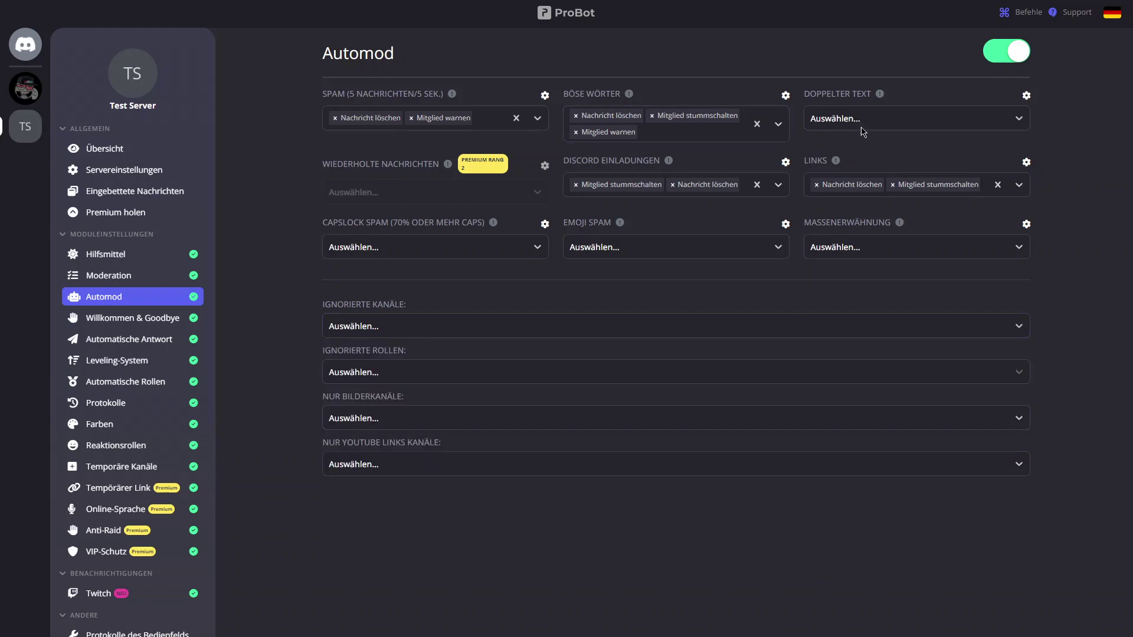
left_click(373, 429)
left_click(388, 426)
left_click(367, 467)
left_click(413, 467)
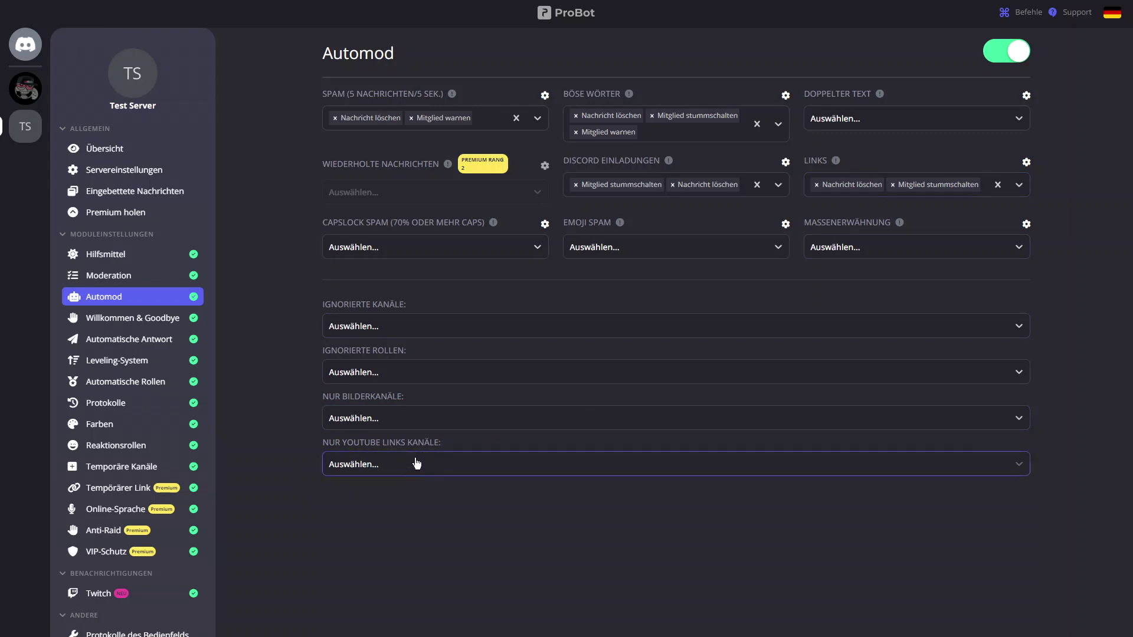
Open the Willkommen & Goodbye module and try out the join message, reviewing its channel destinations and variables before disabling it again
left_click(151, 319)
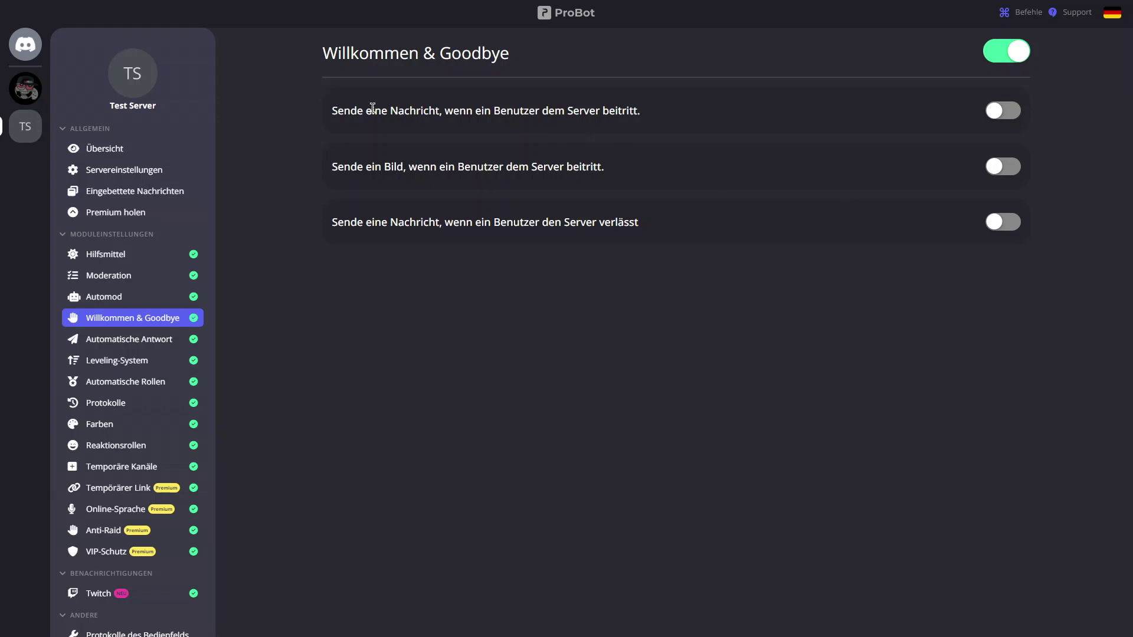
left_click(1006, 111)
left_click(1010, 111)
left_click(1013, 111)
left_click(697, 260)
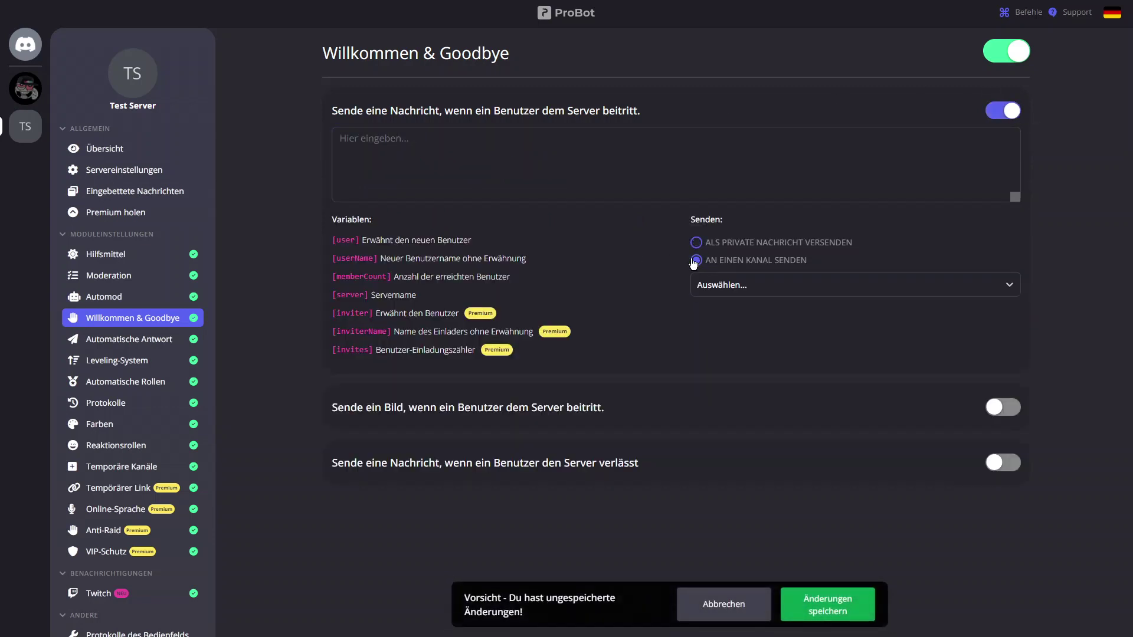
left_click(730, 292)
left_click(737, 291)
left_click_drag(368, 295, 330, 299)
left_click_drag(391, 277, 357, 262)
left_click(998, 110)
Preview the settings of the join image and the leave message, disabling each one again
left_click(988, 170)
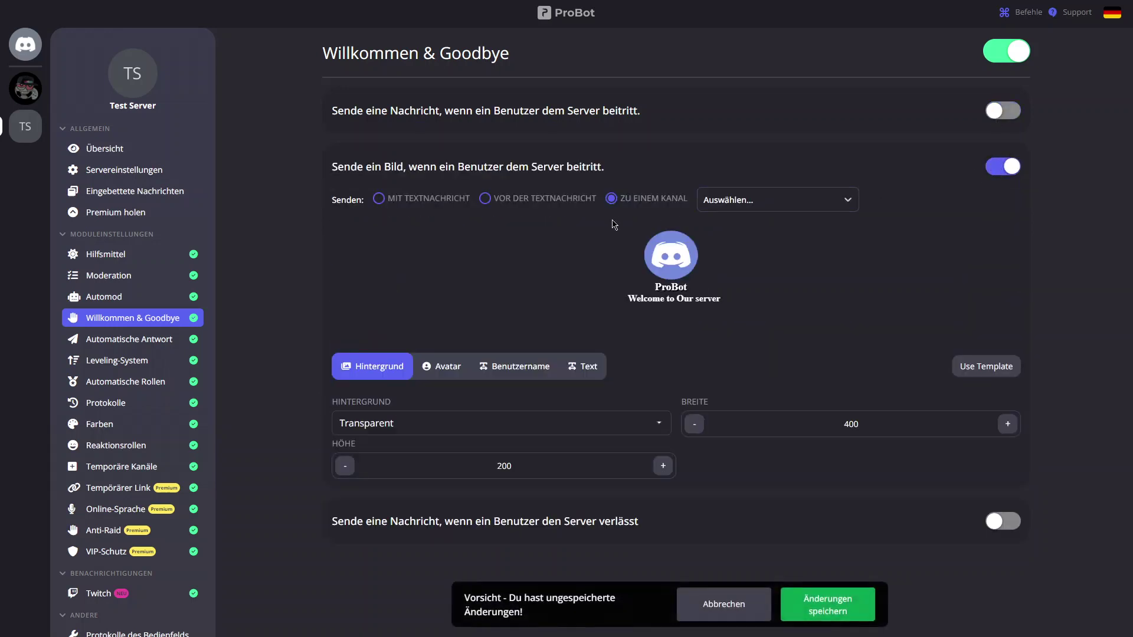
left_click(1005, 166)
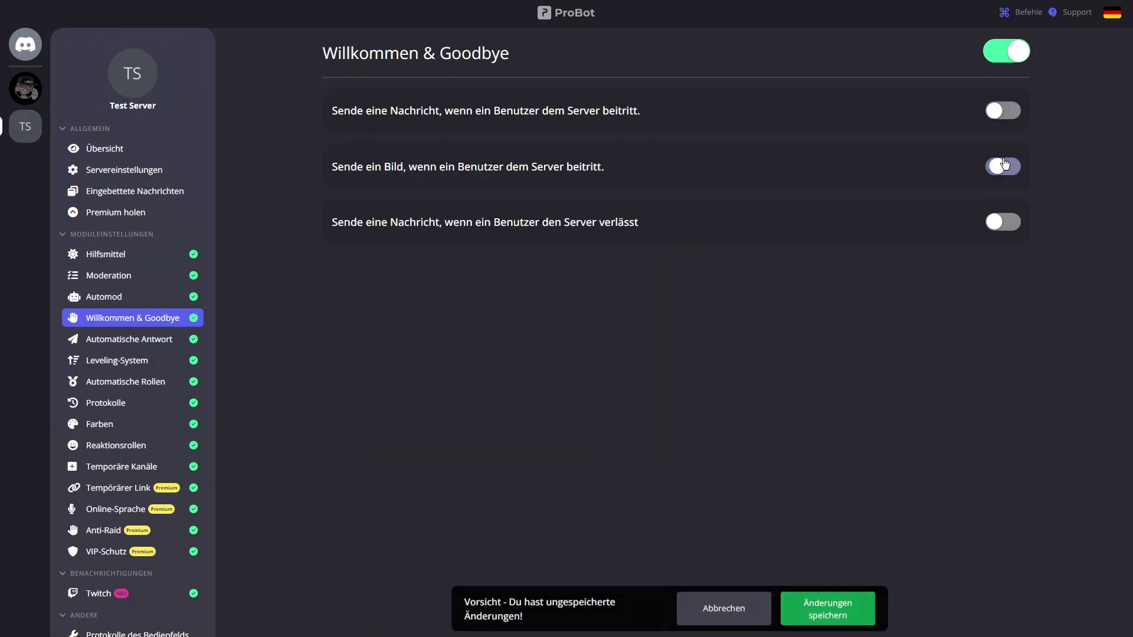
left_click(1006, 221)
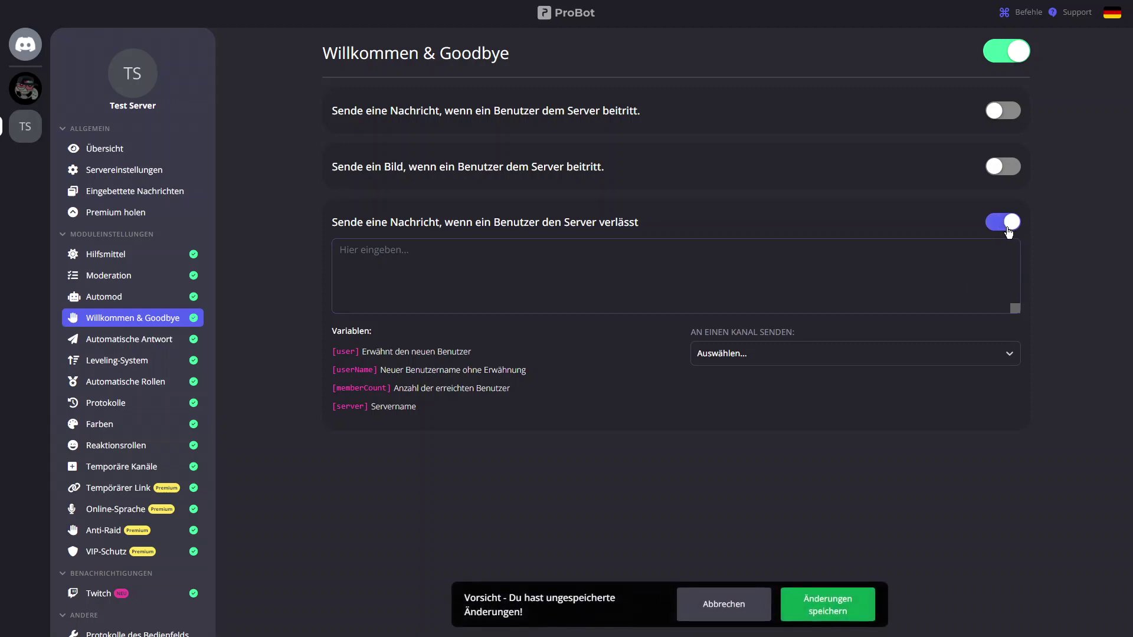
left_click(1005, 225)
Start an automatic response with the trigger "Moin Jungs" and the answer "Hi hast du schon raus gesehen"
left_click(166, 342)
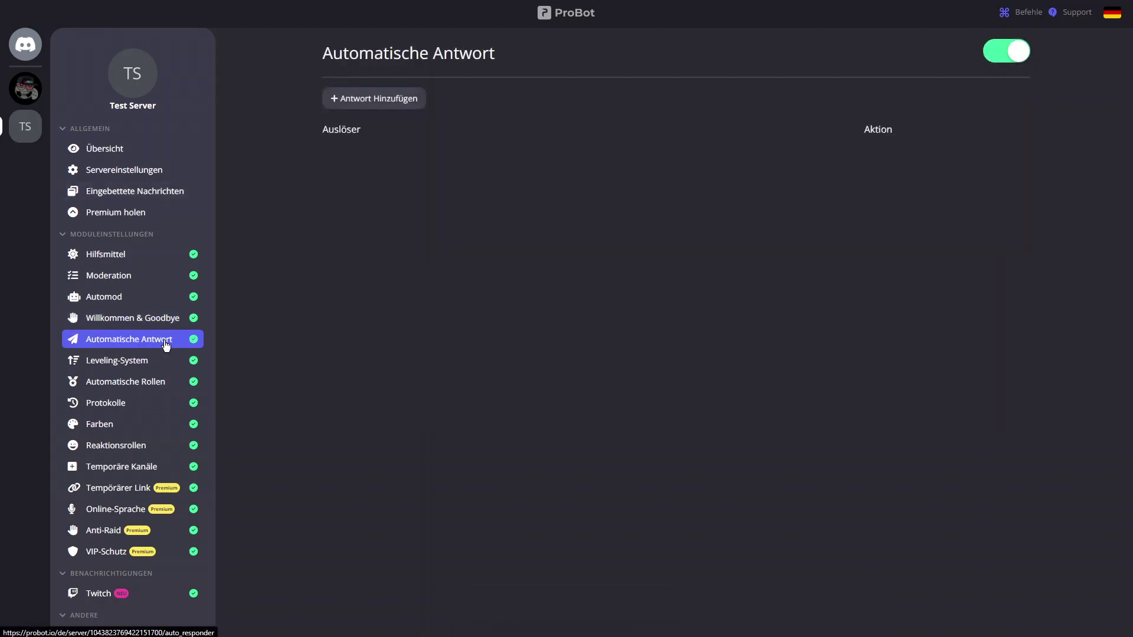
left_click(379, 101)
left_click(153, 180)
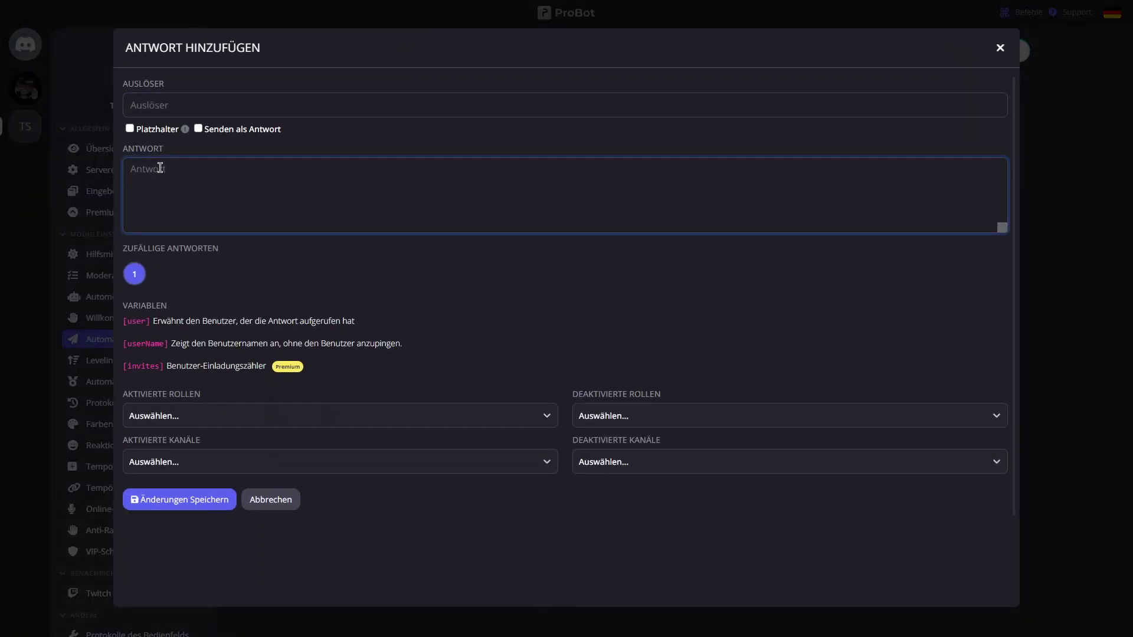
type("Hi hast du schon raus gesehen")
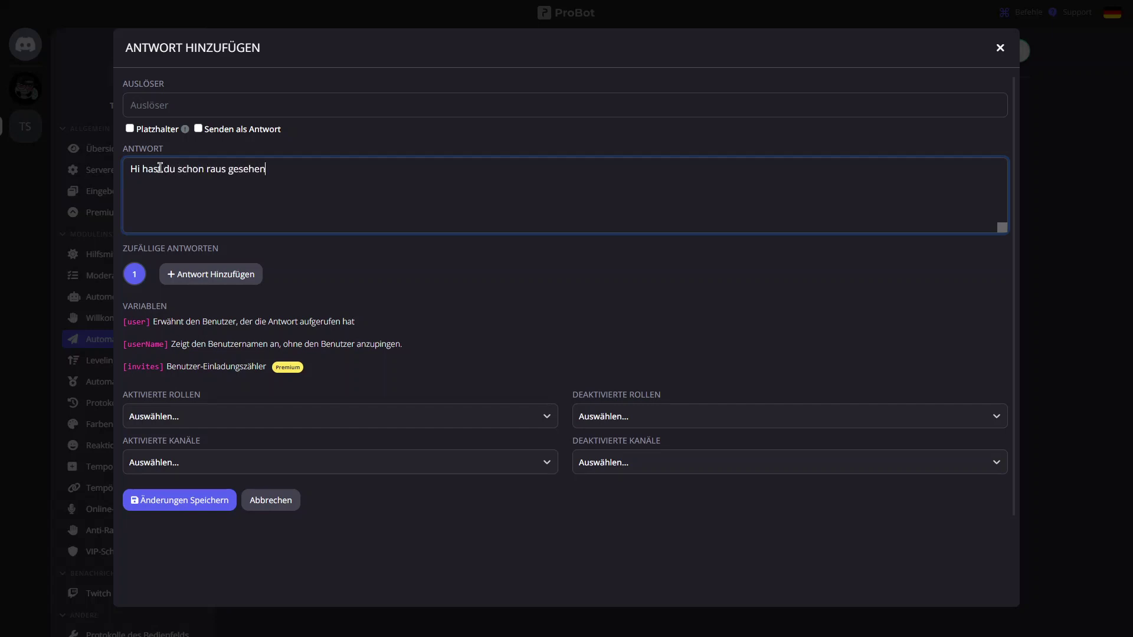
left_click(148, 104)
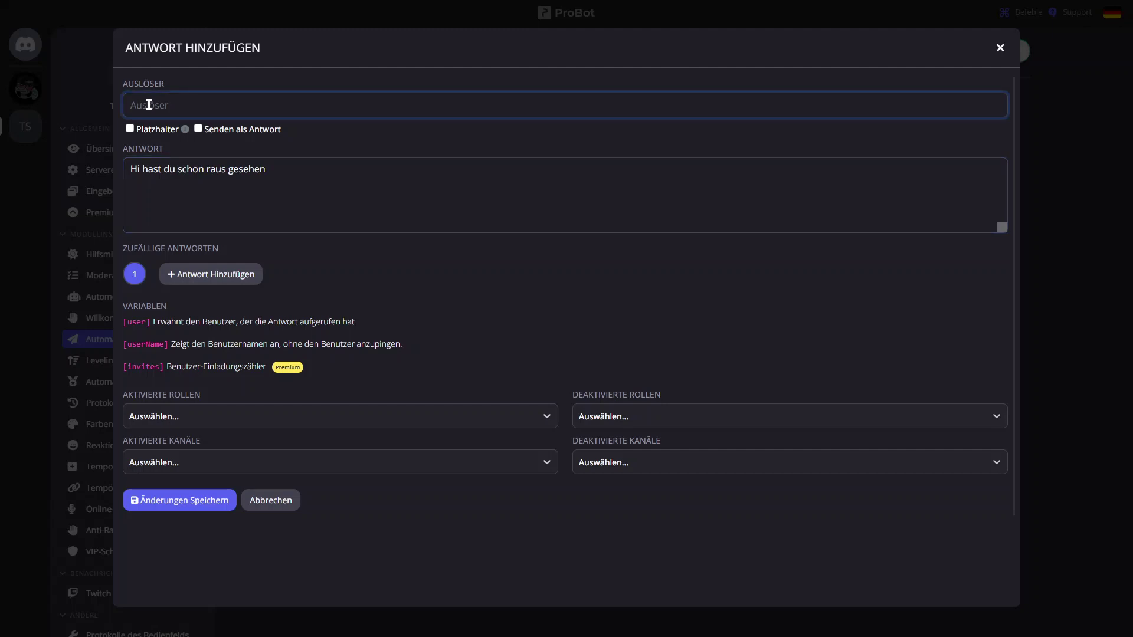
type("Moin Jungs")
Add a second random answer to the automatic response and delete it again
left_click(214, 275)
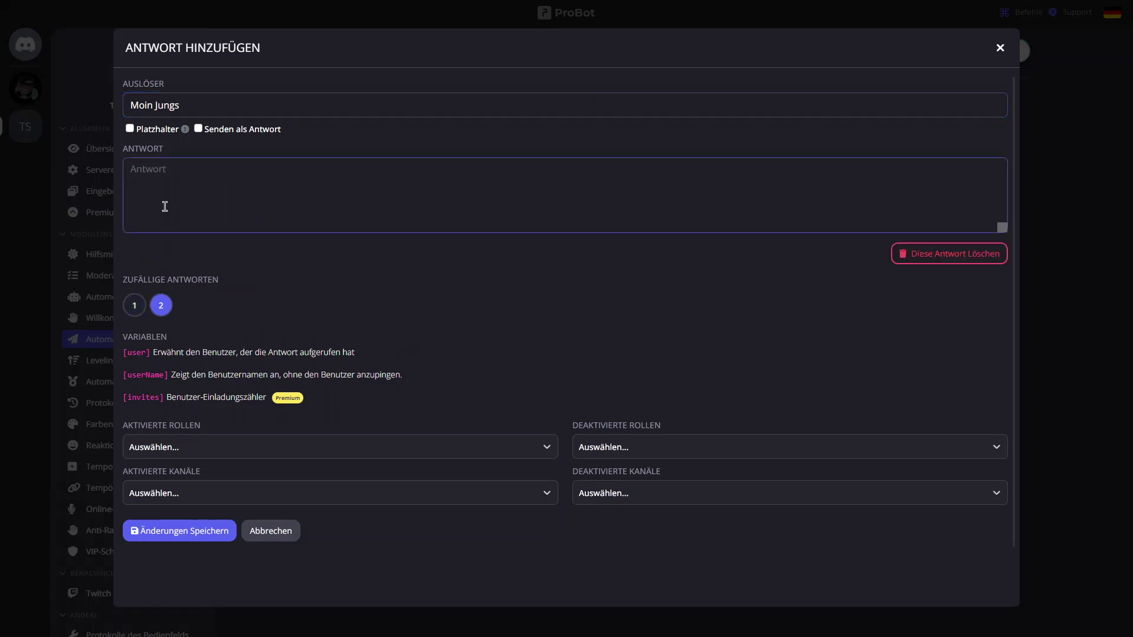
left_click(144, 301)
left_click(157, 302)
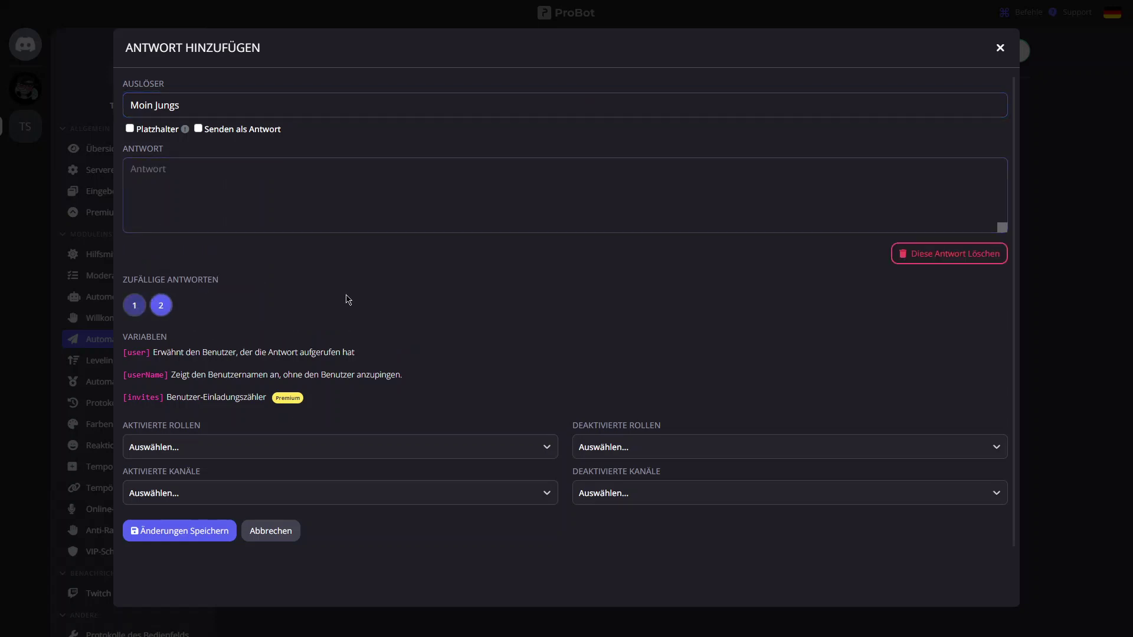
left_click(901, 253)
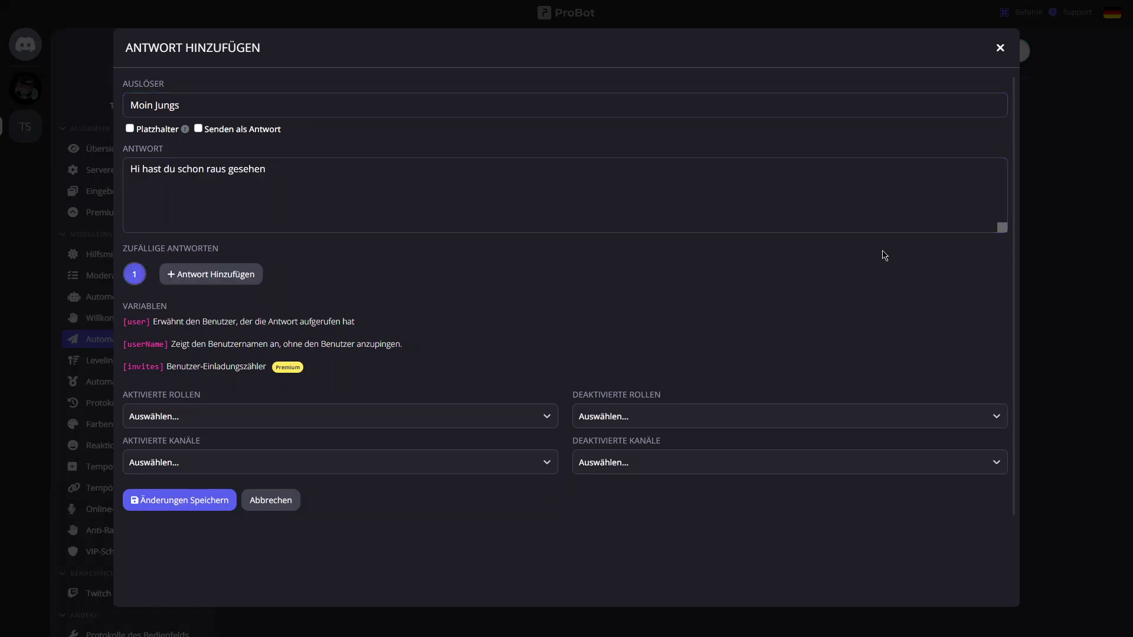
Check the activated roles choices for the automatic response and save it
left_click(159, 416)
left_click(159, 417)
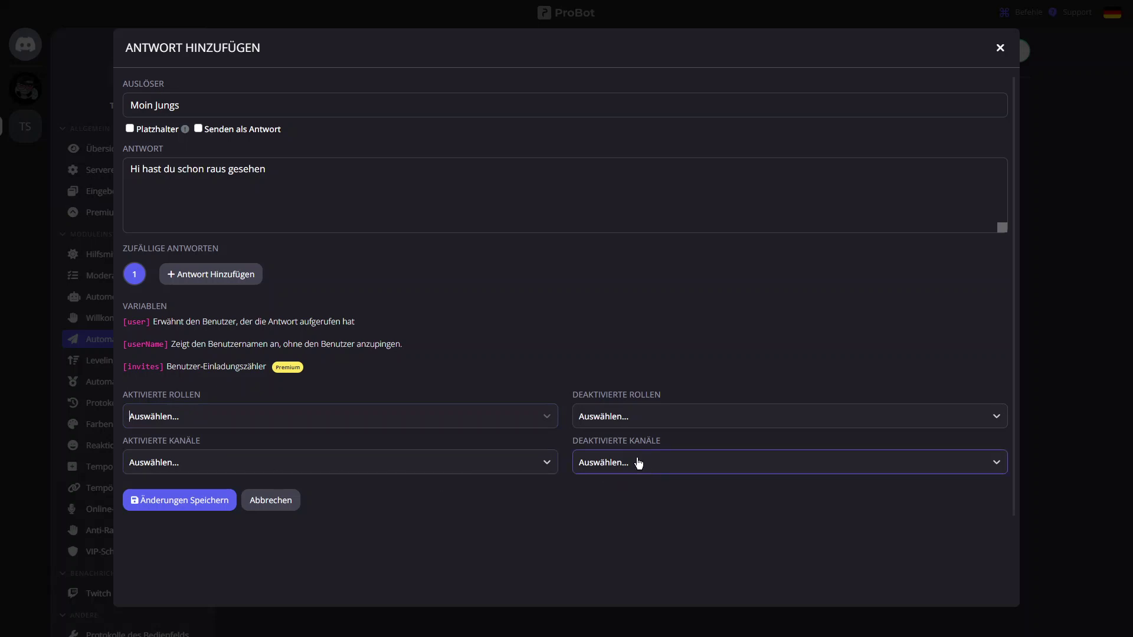
left_click(190, 499)
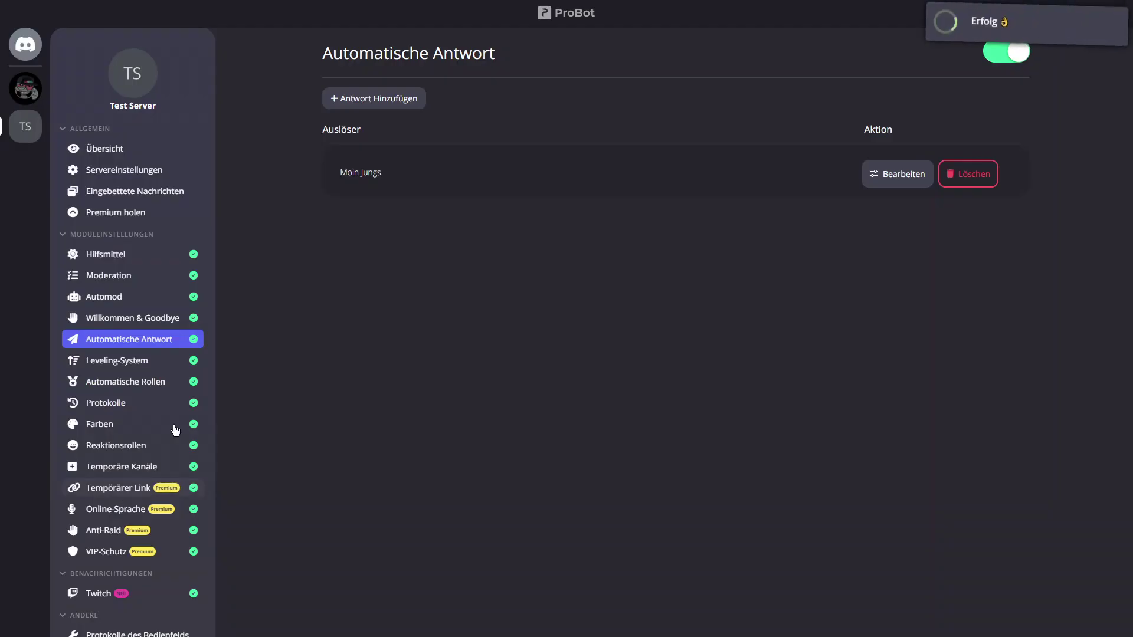
Open the Leveling-System module and check the choices for no-XP roles, no-XP channels and the text level-up channel
left_click(128, 365)
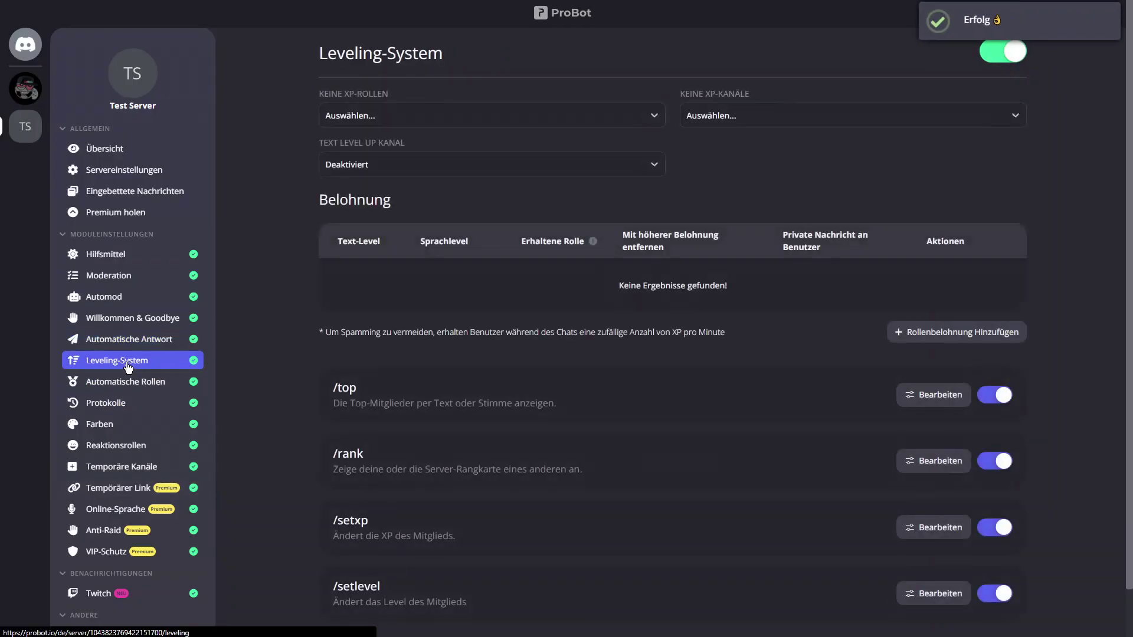
left_click(118, 339)
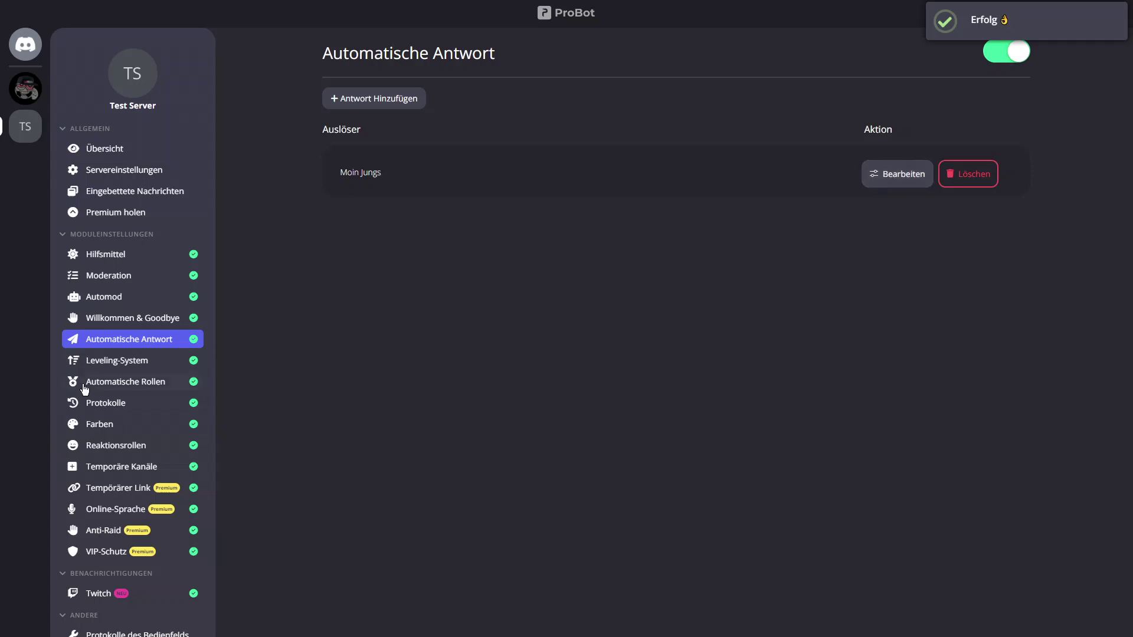
left_click(84, 361)
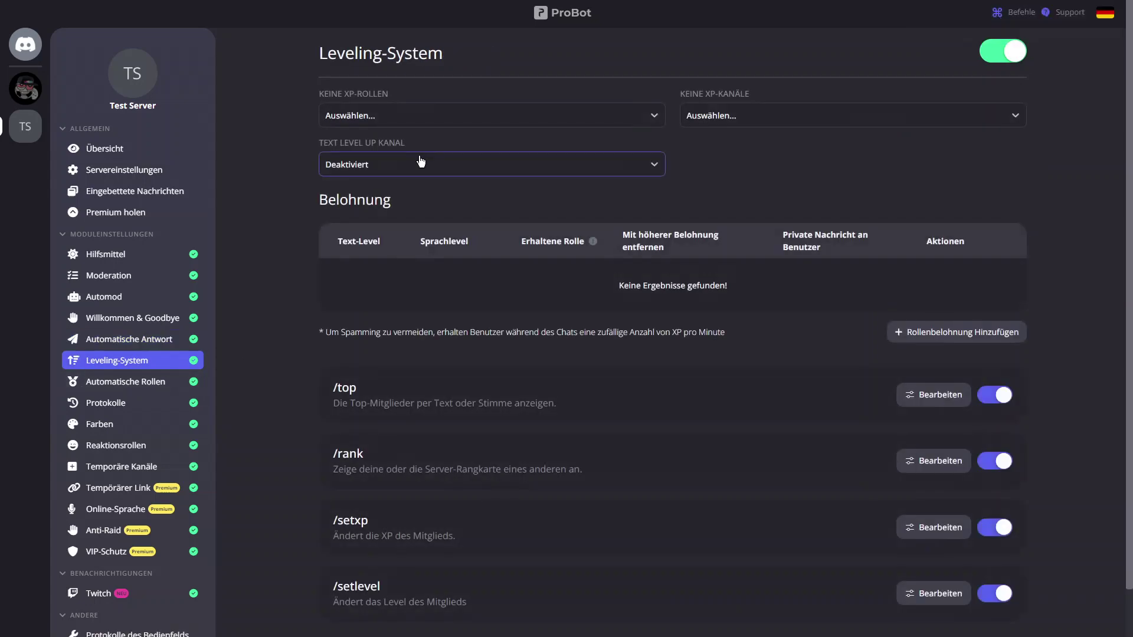
left_click(374, 116)
left_click(377, 116)
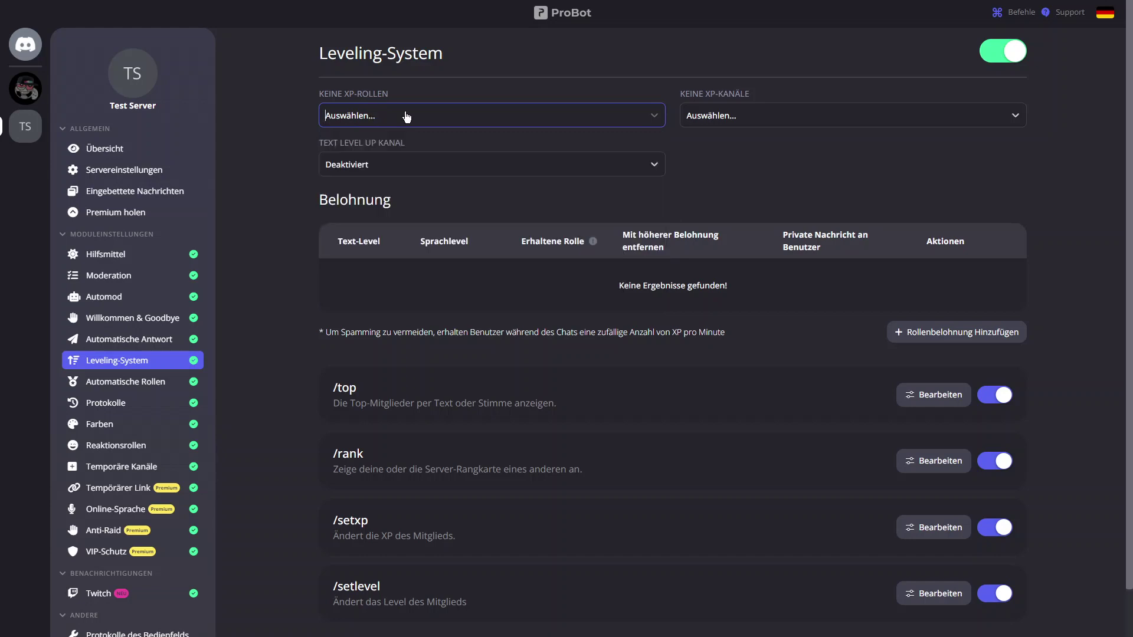
left_click(746, 116)
left_click(744, 117)
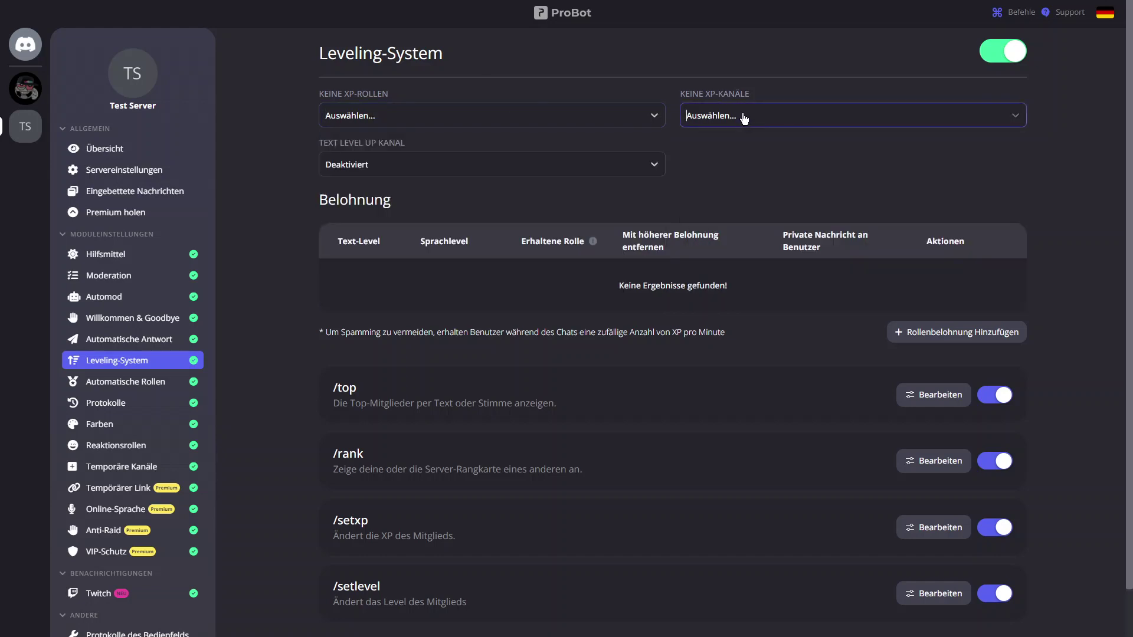
left_click(389, 168)
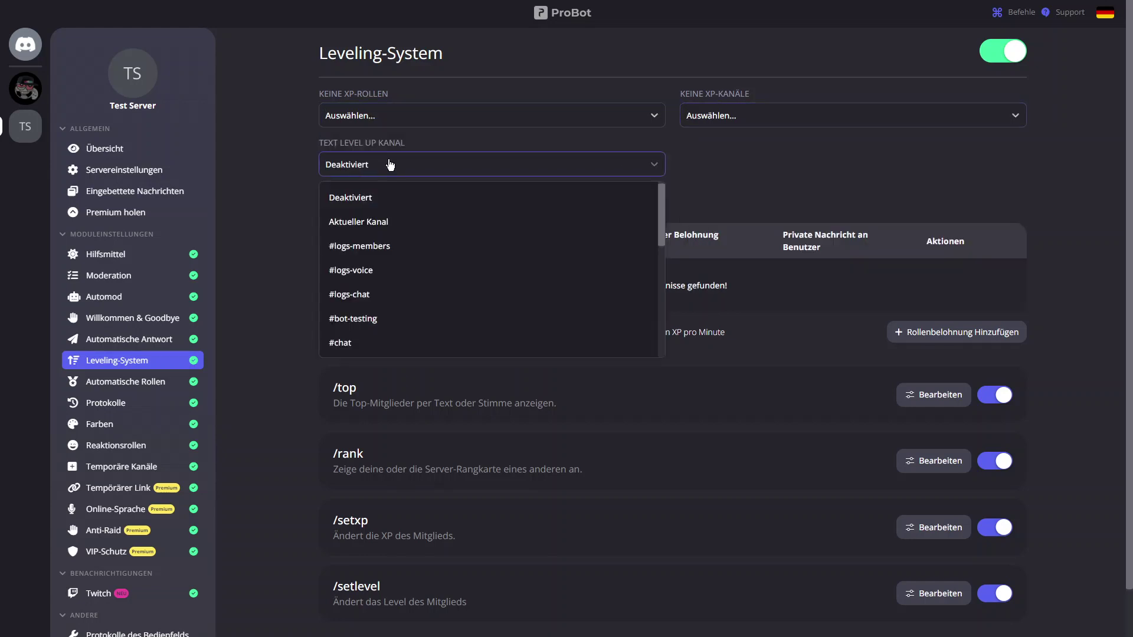
left_click(276, 173)
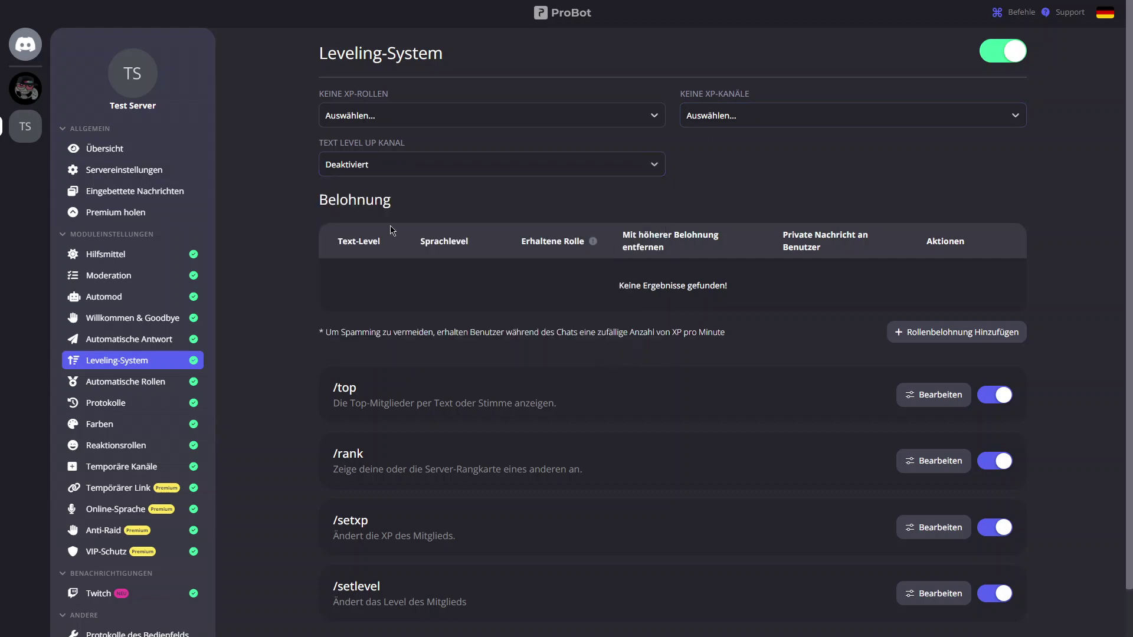
Read through the leveling commands /top, /rank, /setxp and /setlevel
scroll(652, 314, "down", 1)
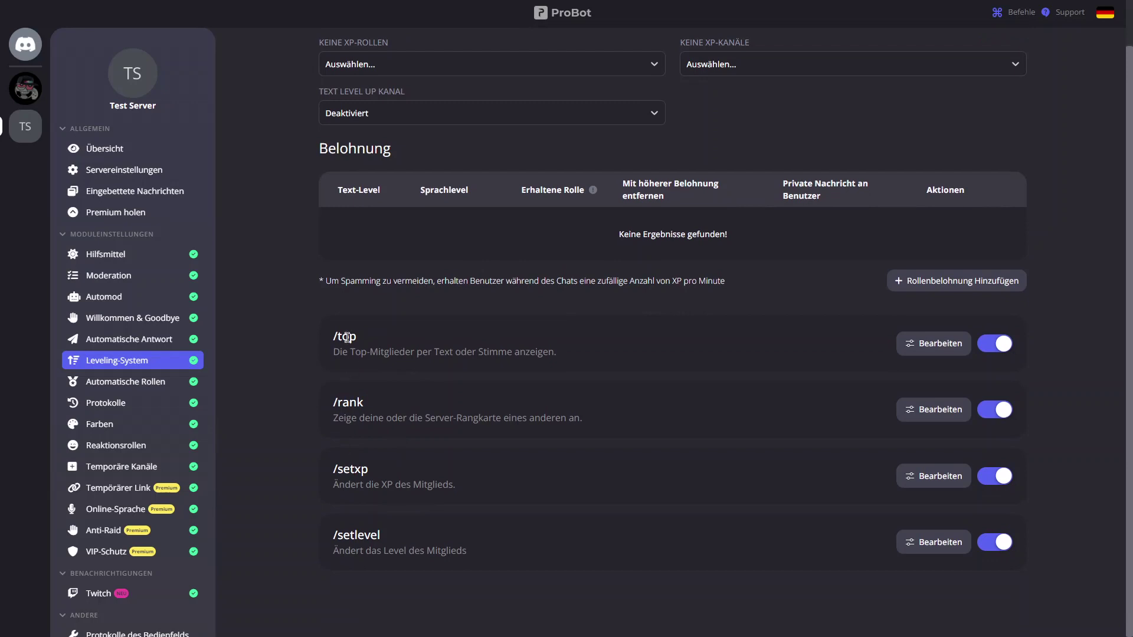
mouse_move(331, 341)
left_mouse_down()
mouse_move(354, 333)
mouse_move(332, 336)
left_mouse_up()
left_click(365, 335)
left_click(363, 337)
left_click_drag(371, 408, 317, 407)
left_click(406, 438)
left_click_drag(394, 471, 451, 483)
left_click(451, 483)
left_click_drag(325, 532, 393, 534)
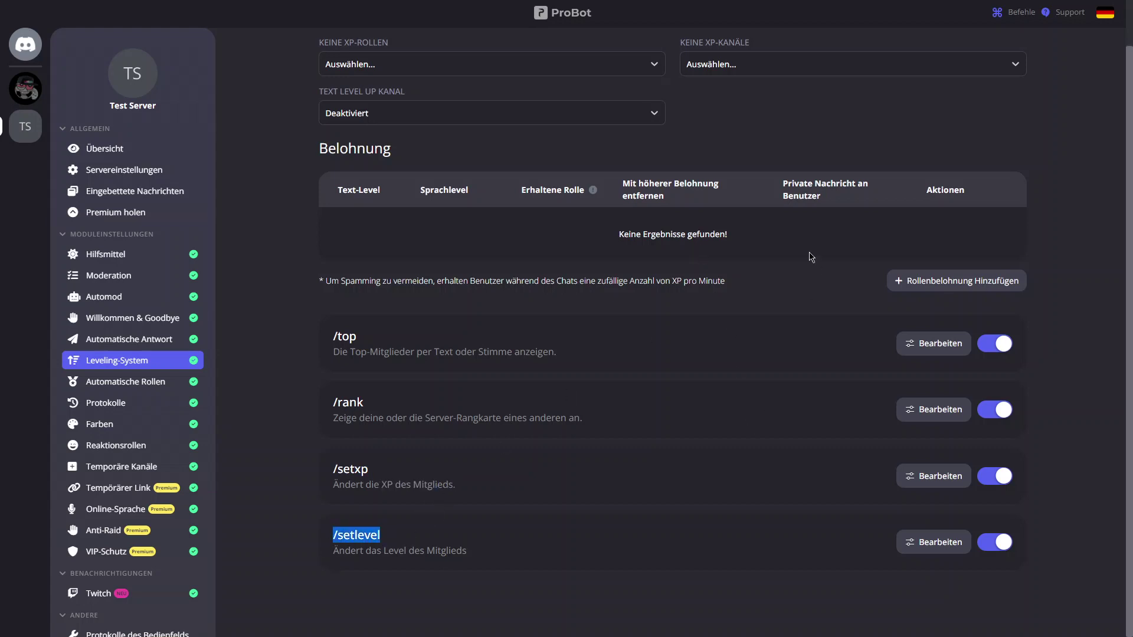
Add a role reward with text level 4 and voice level 4
left_click(997, 283)
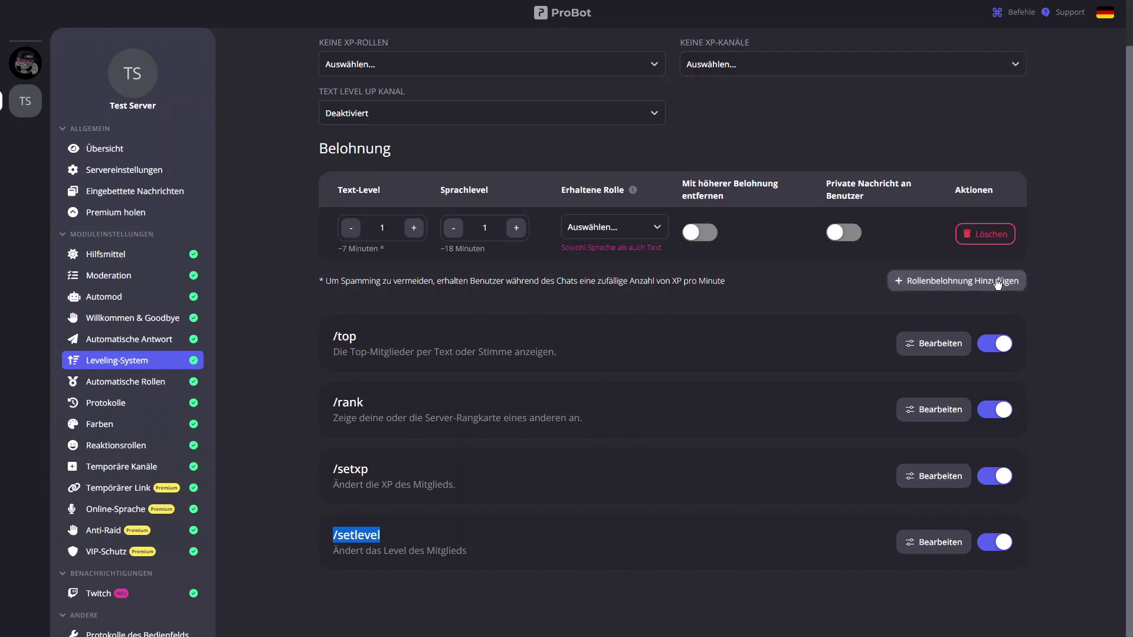
left_click(415, 229)
left_click(415, 229)
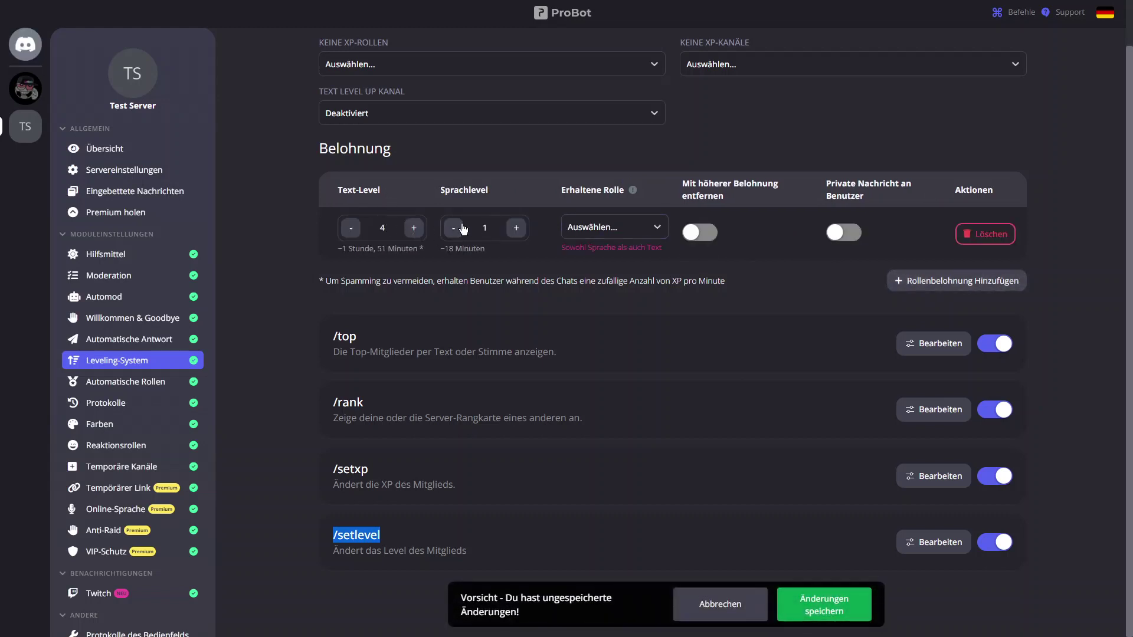
left_click(511, 232)
left_click(511, 231)
left_click(514, 231)
left_click(454, 230)
Check the available roles for the reward and read the hint on the received role
left_click(643, 231)
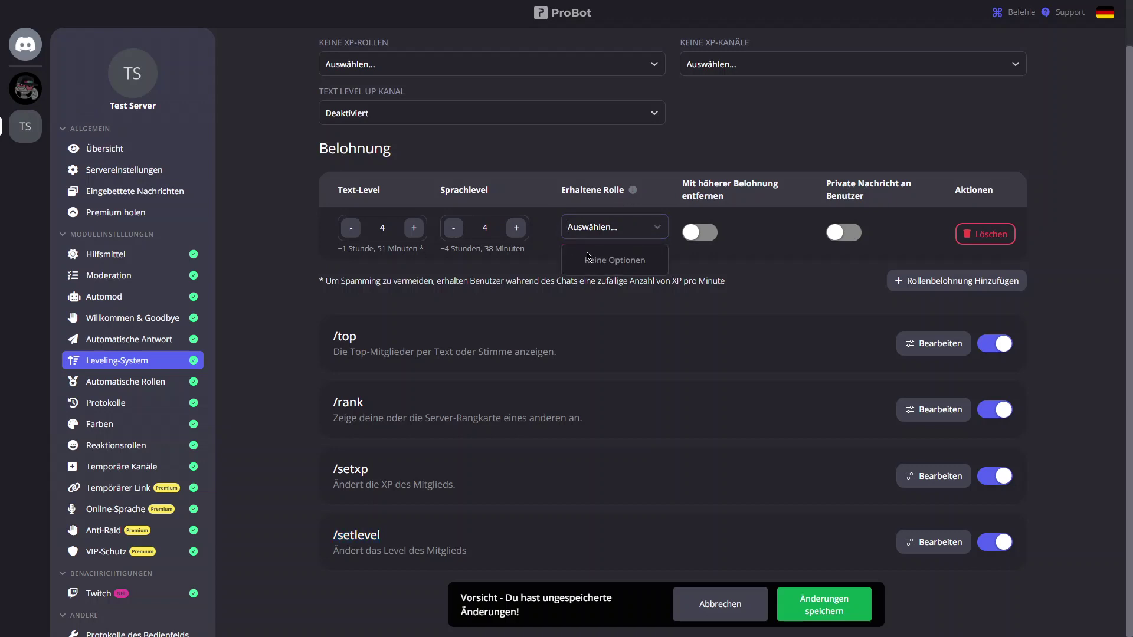
left_click(599, 234)
left_click(594, 235)
left_click(609, 234)
mouse_move(636, 195)
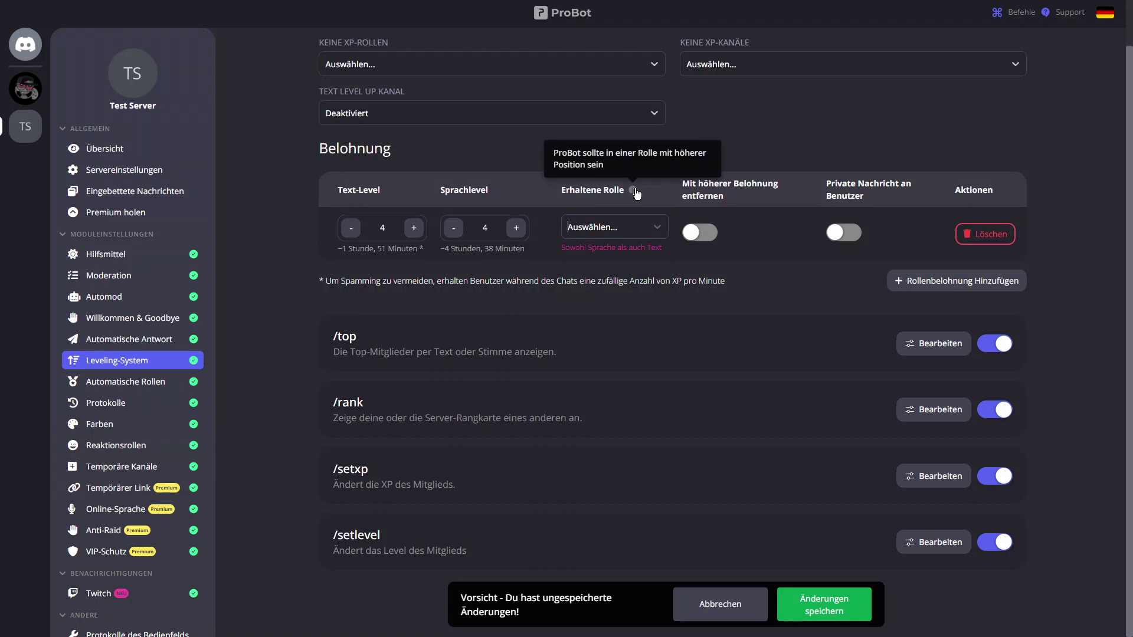
left_click(636, 233)
left_click(617, 228)
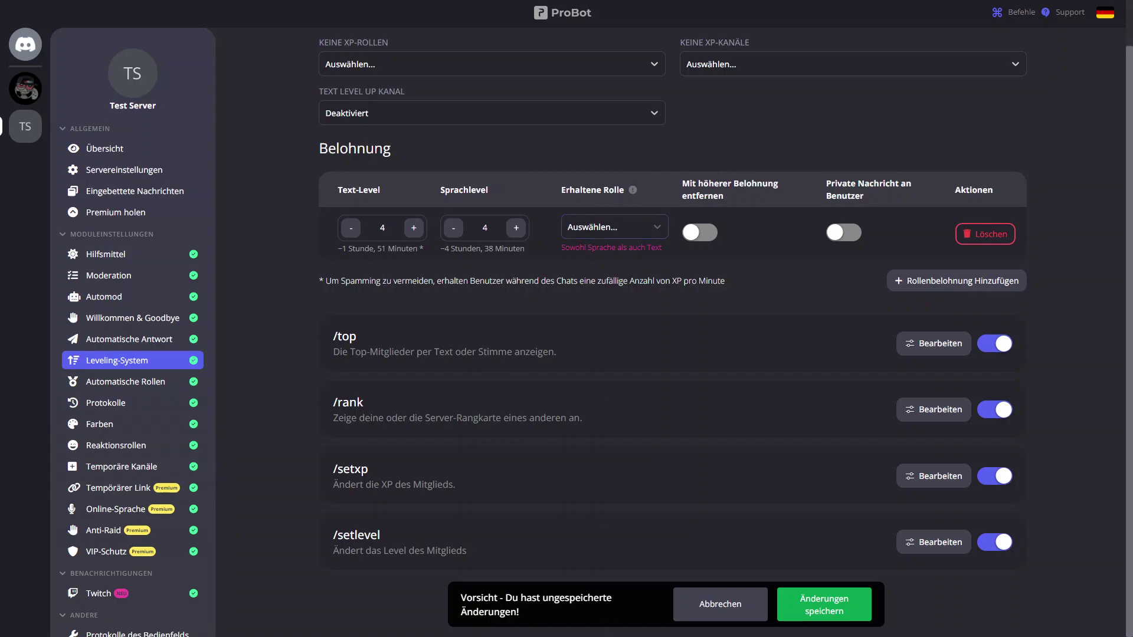
Switch to Discord to give ProBot the Admin role, and reload the dashboard's Leveling-System page
key("alt+Tab")
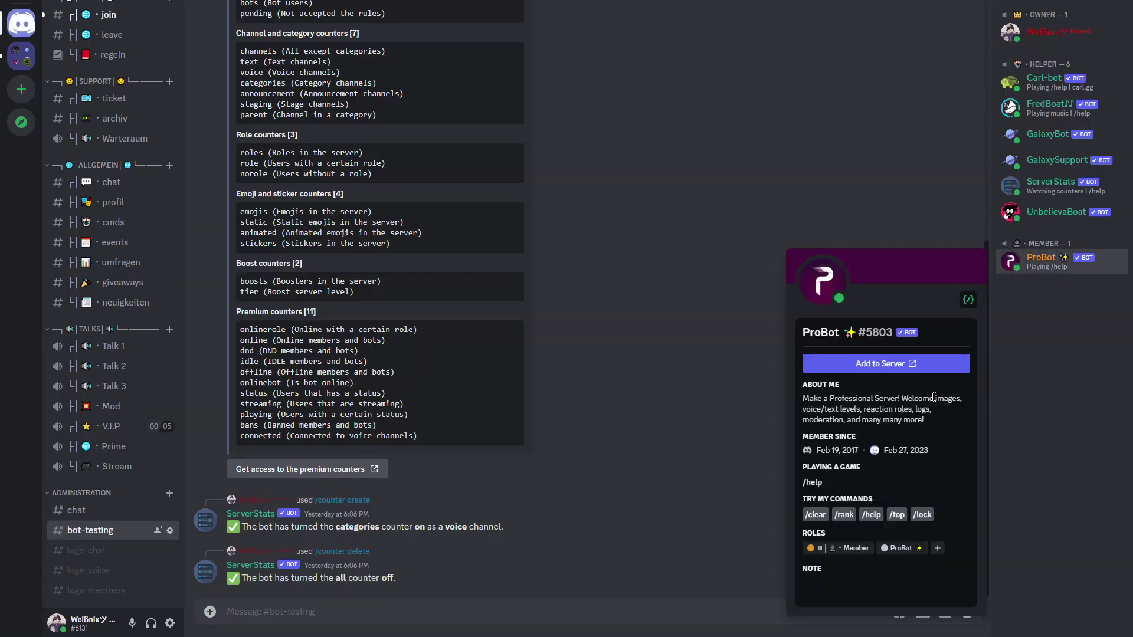
left_click(938, 548)
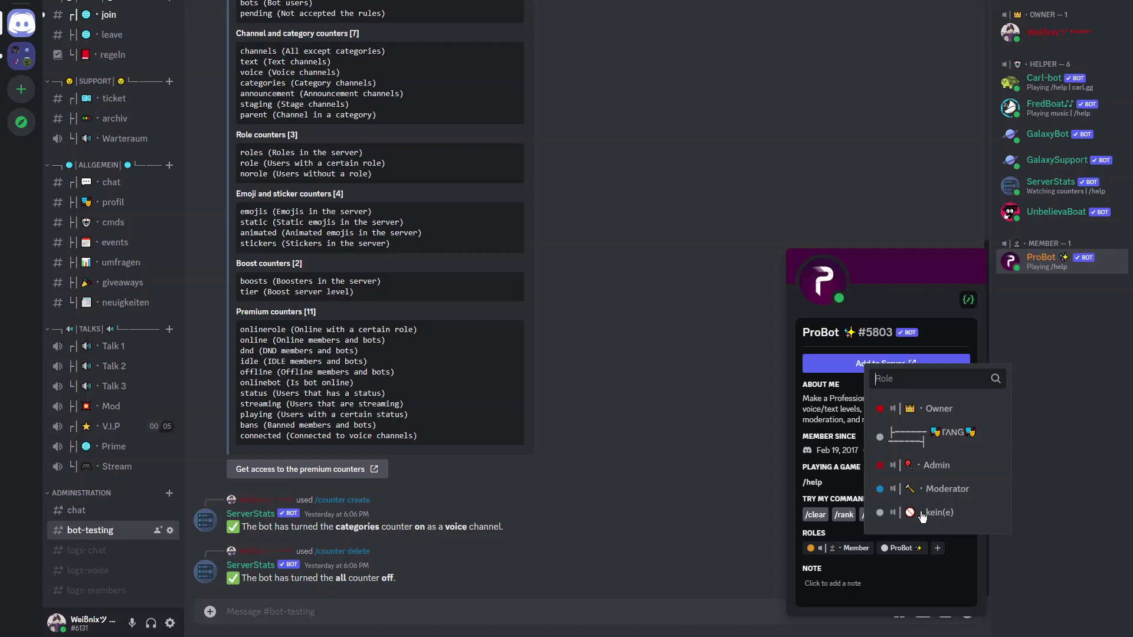
left_click(921, 469)
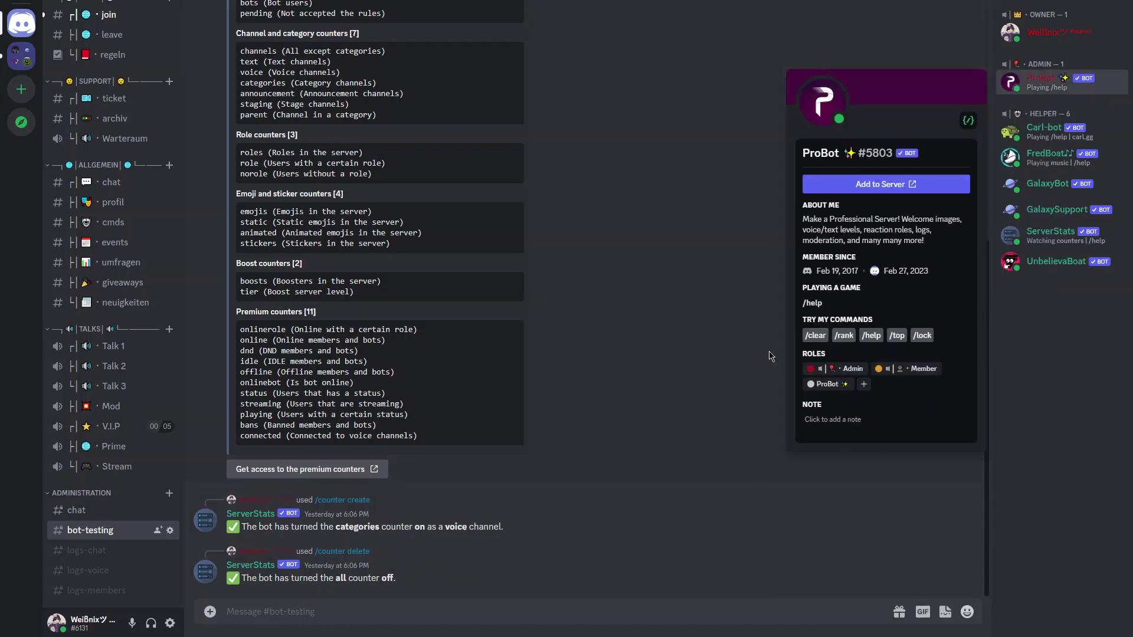
left_click(769, 356)
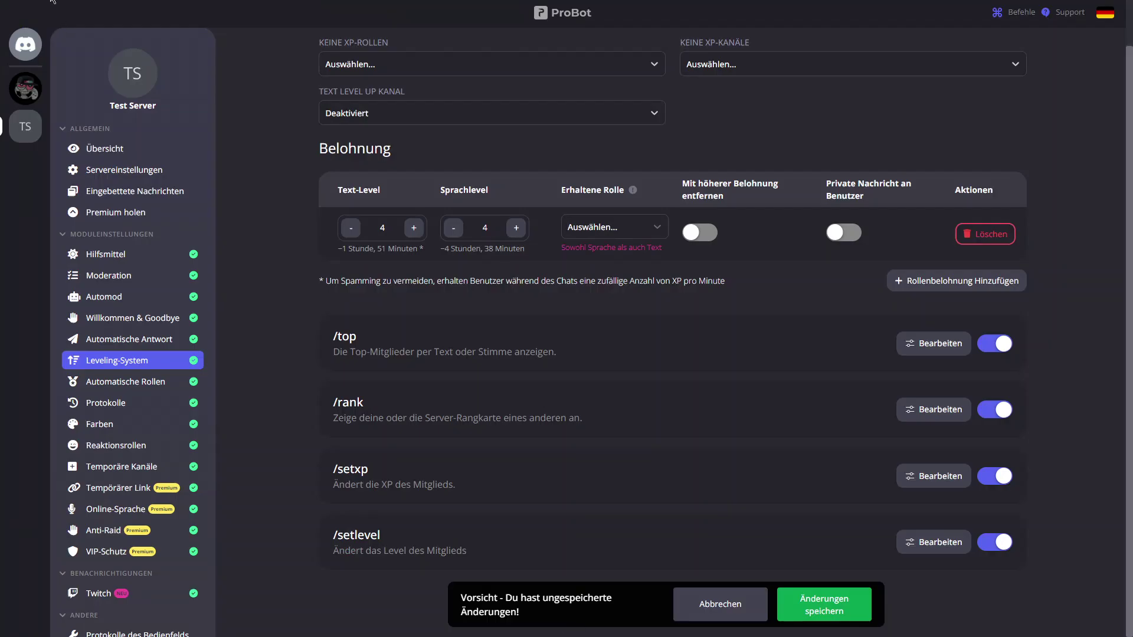
key("F5")
left_click(596, 52)
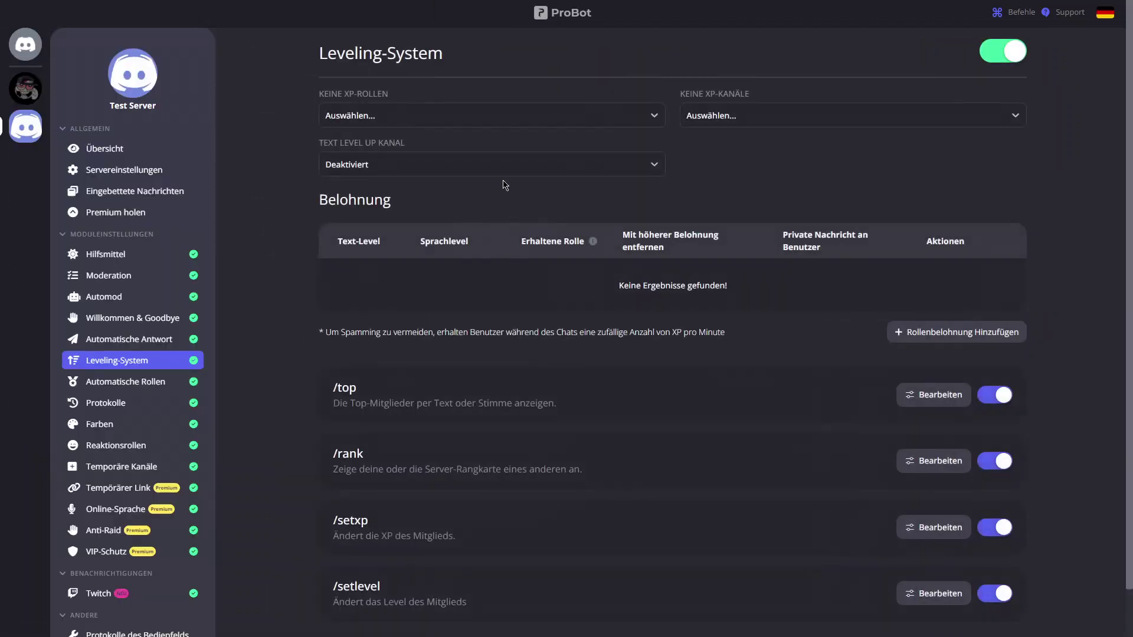
Add a role reward with its text level and voice level both set to 4
left_click(939, 334)
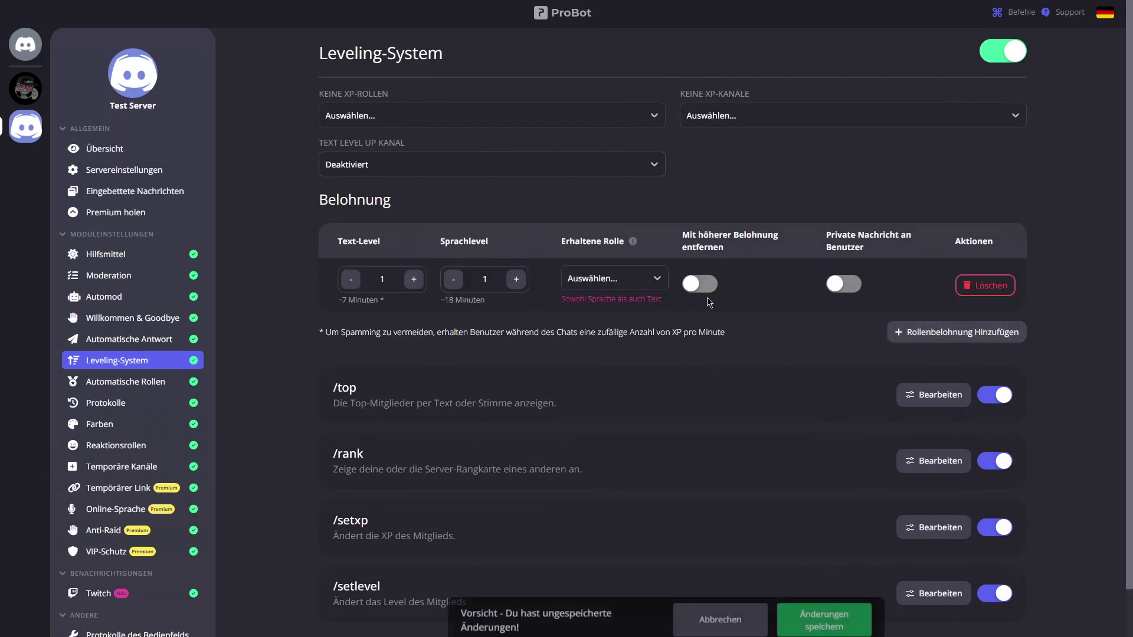
left_click(415, 280)
left_click(414, 279)
left_click(414, 280)
left_click(516, 280)
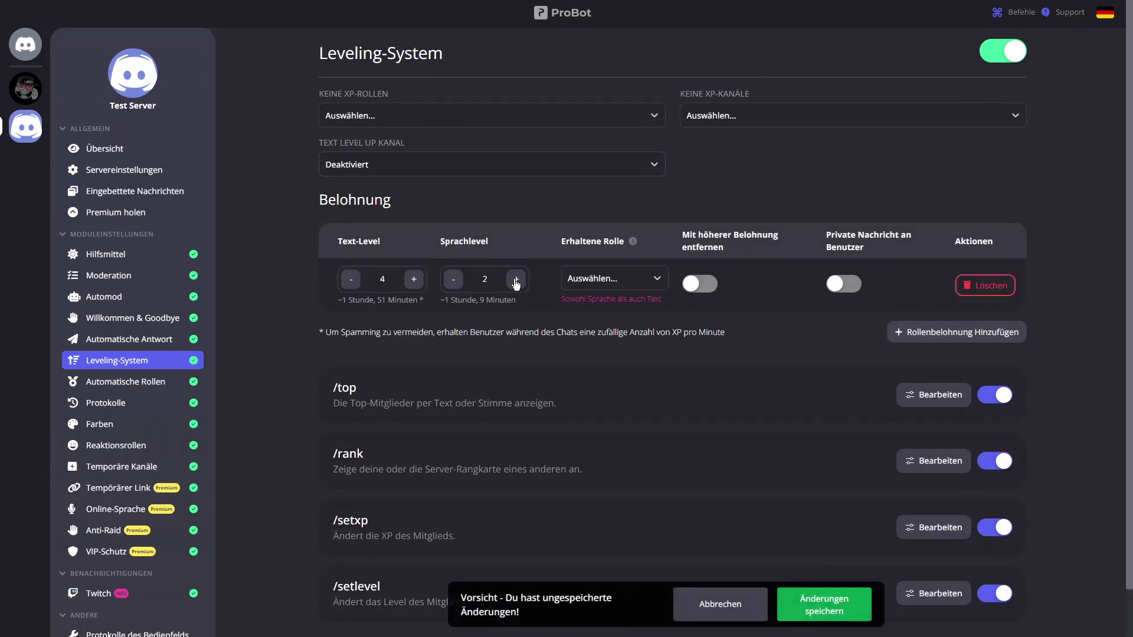
left_click(516, 279)
left_click(516, 280)
Check which roles can be chosen as the received role of the new reward
left_click(642, 285)
left_click(626, 283)
left_click(601, 279)
left_click(613, 287)
left_click(614, 284)
left_click(614, 285)
left_click(614, 284)
left_click(626, 287)
left_click(642, 285)
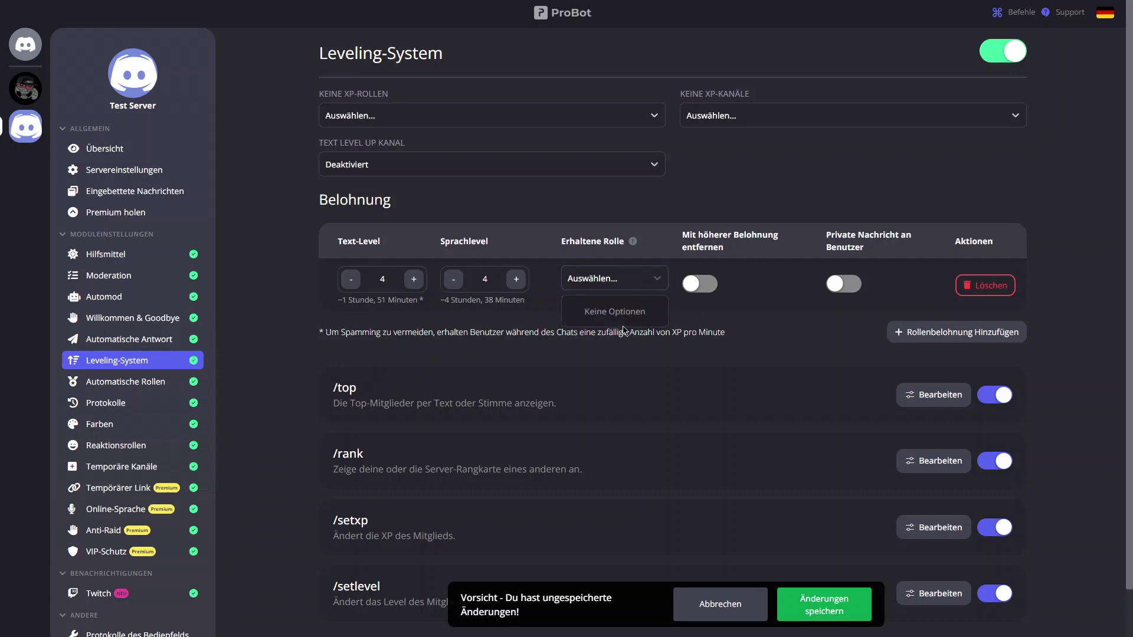
left_click(614, 292)
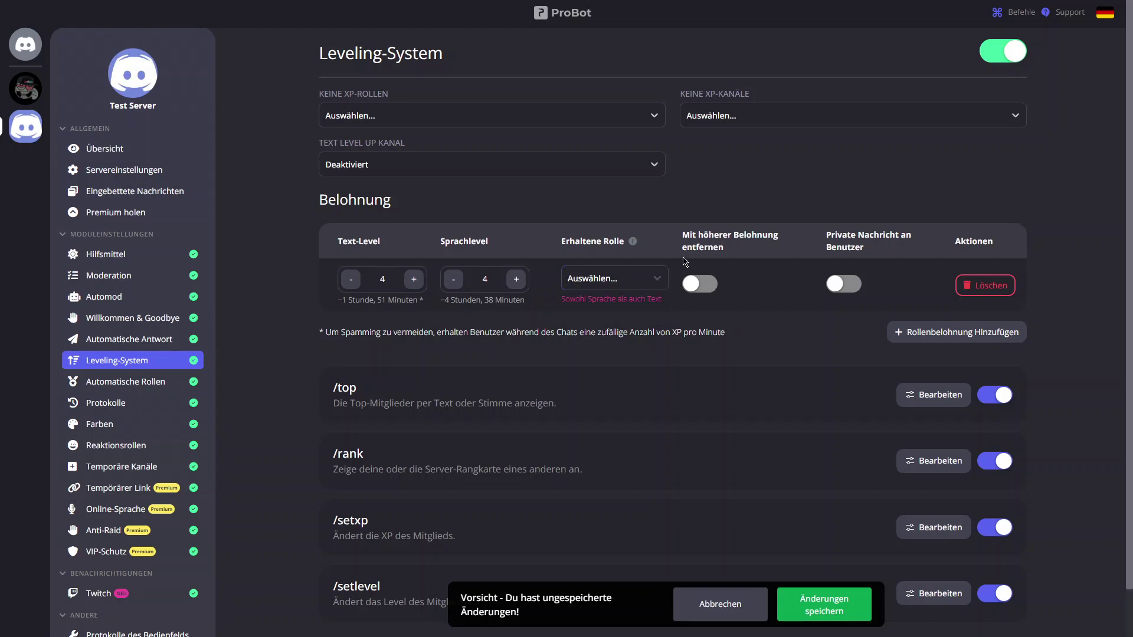
Try the reward's options for removal with a higher reward and private messages, turn both off again, and save the changes
left_click(699, 289)
left_click(709, 285)
left_click_drag(690, 236, 757, 238)
left_click(698, 286)
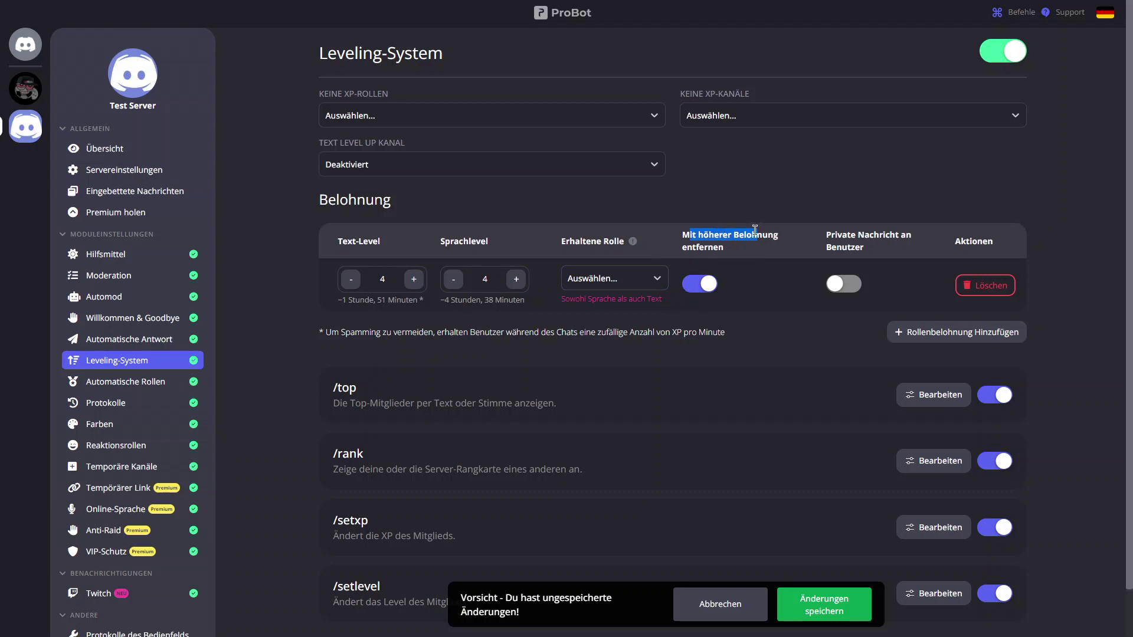
left_click(669, 248)
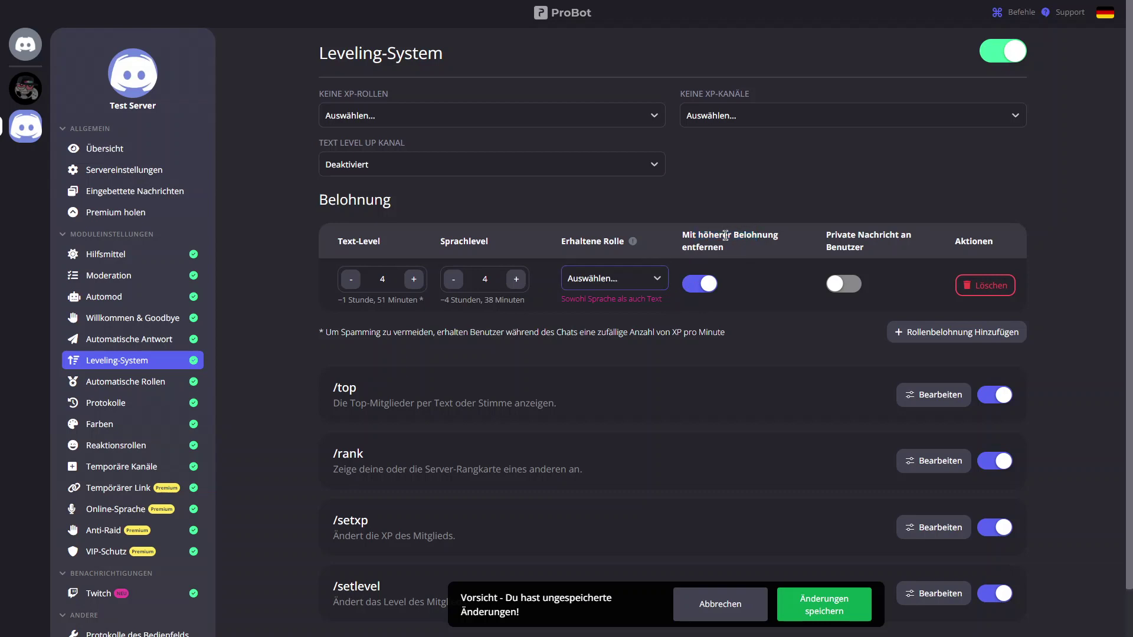
left_click(713, 277)
left_click(852, 284)
left_click(852, 286)
left_click(835, 596)
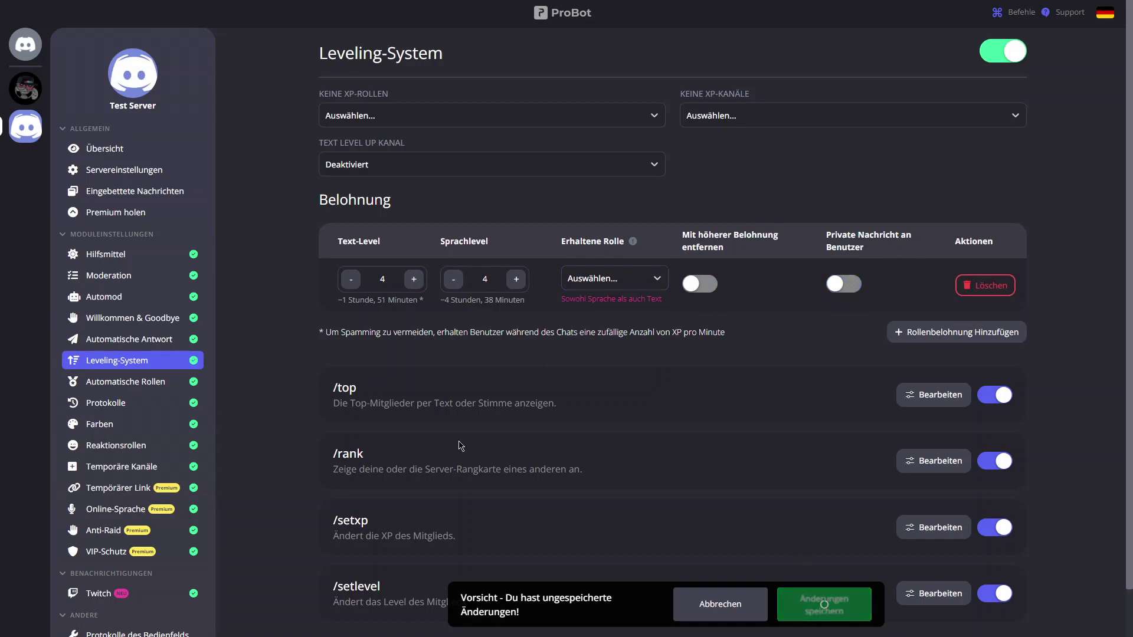
Look through the roles that can be assigned automatically in the Automatische Rollen module
left_click(152, 384)
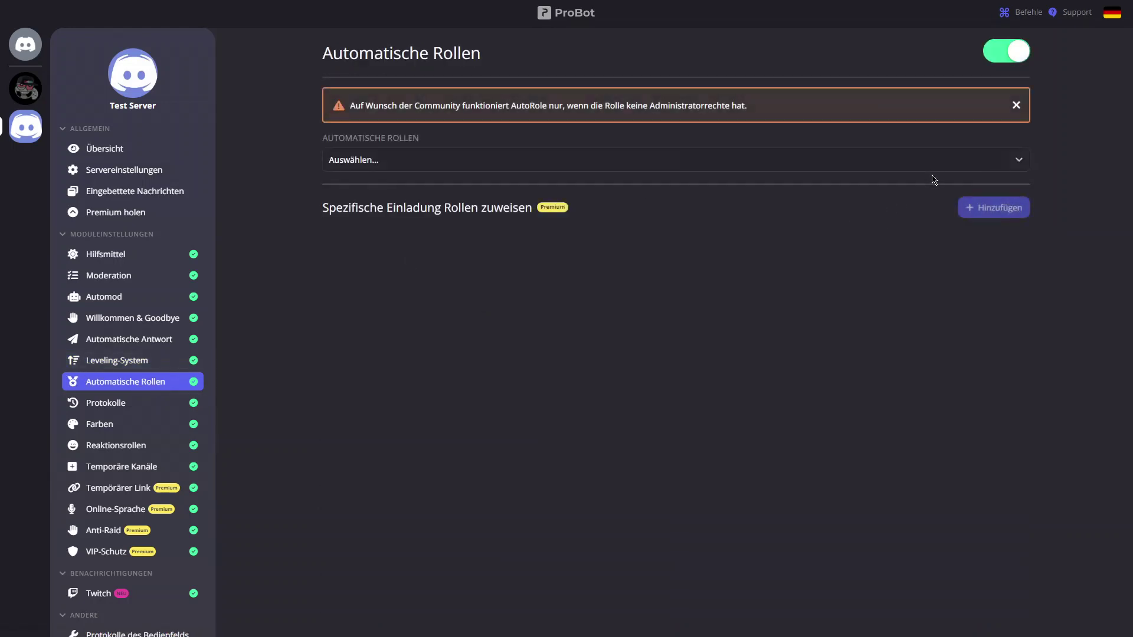
left_click(902, 160)
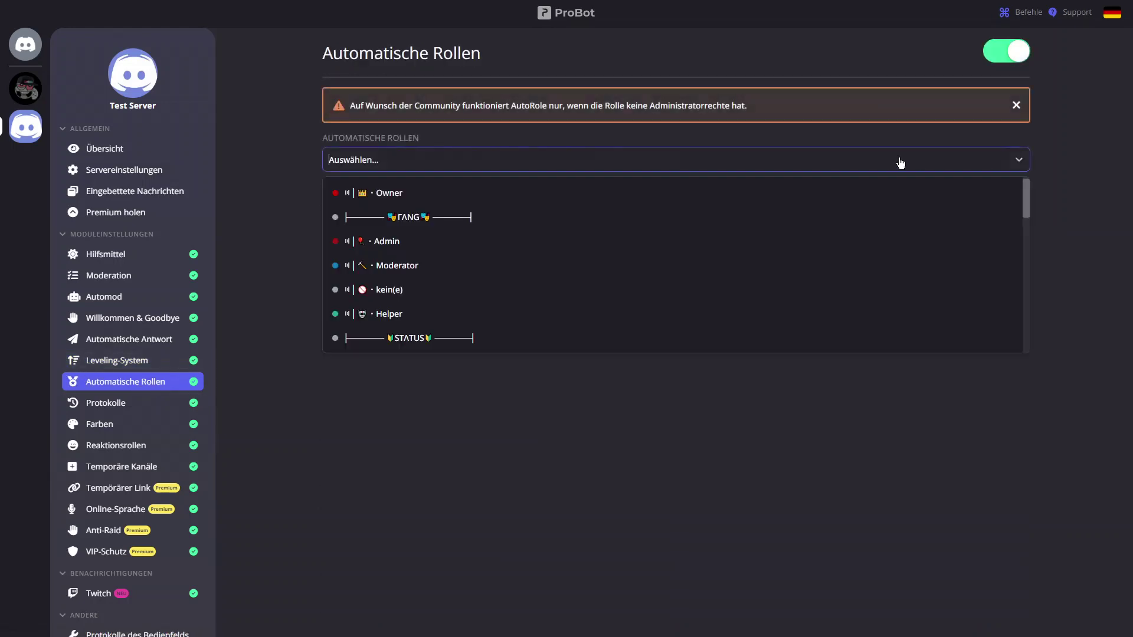
left_click(379, 167)
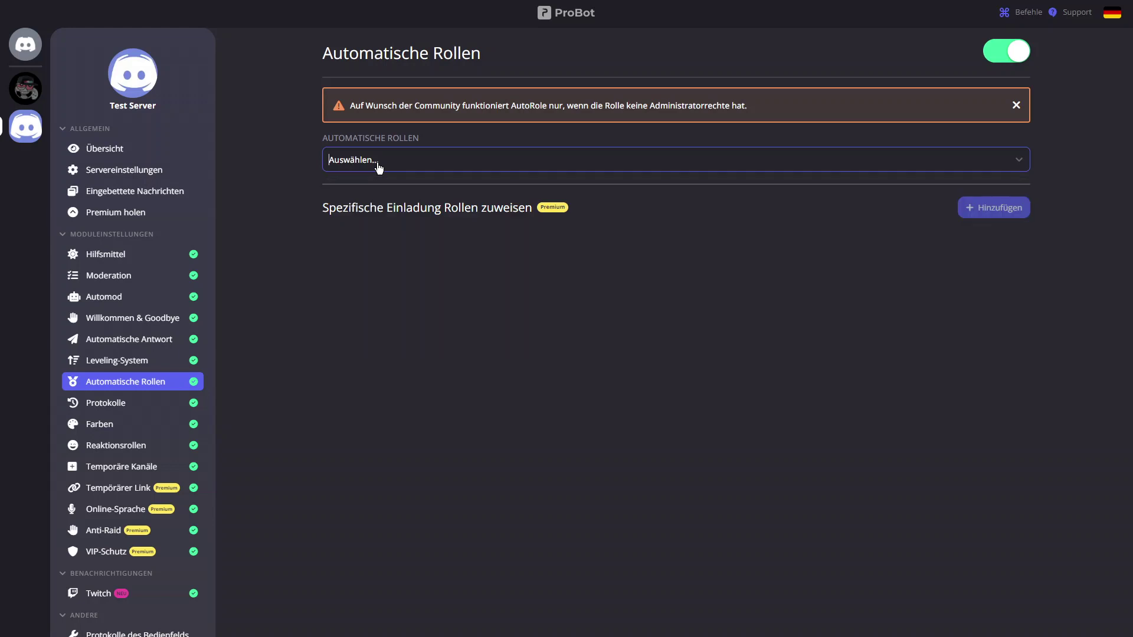
left_click(379, 166)
scroll(404, 289, "down", 10)
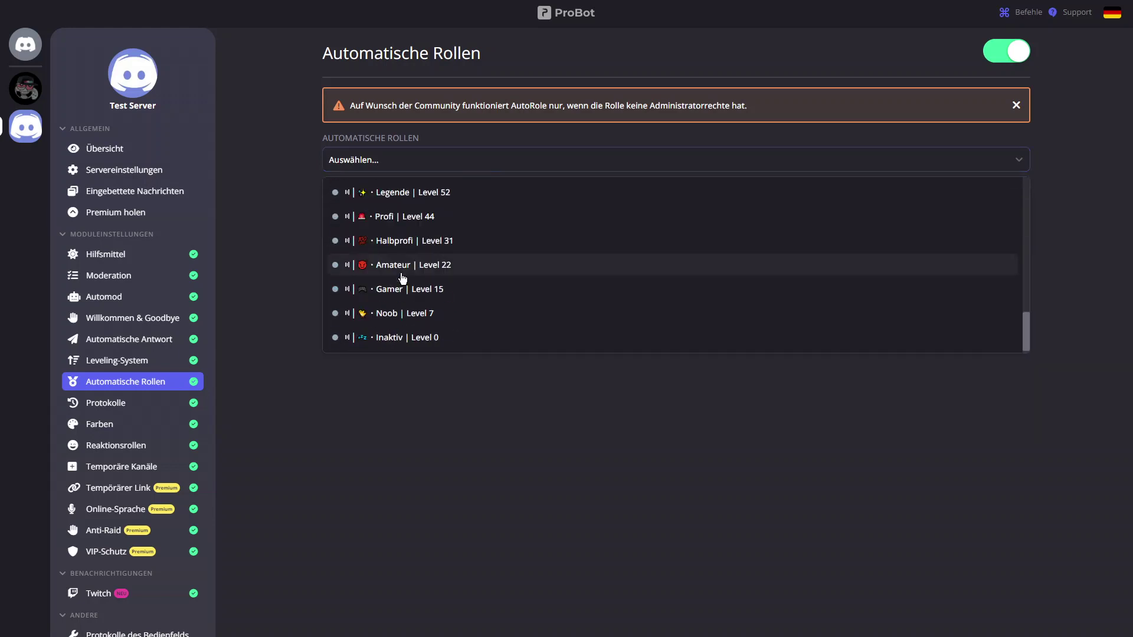
left_click(366, 445)
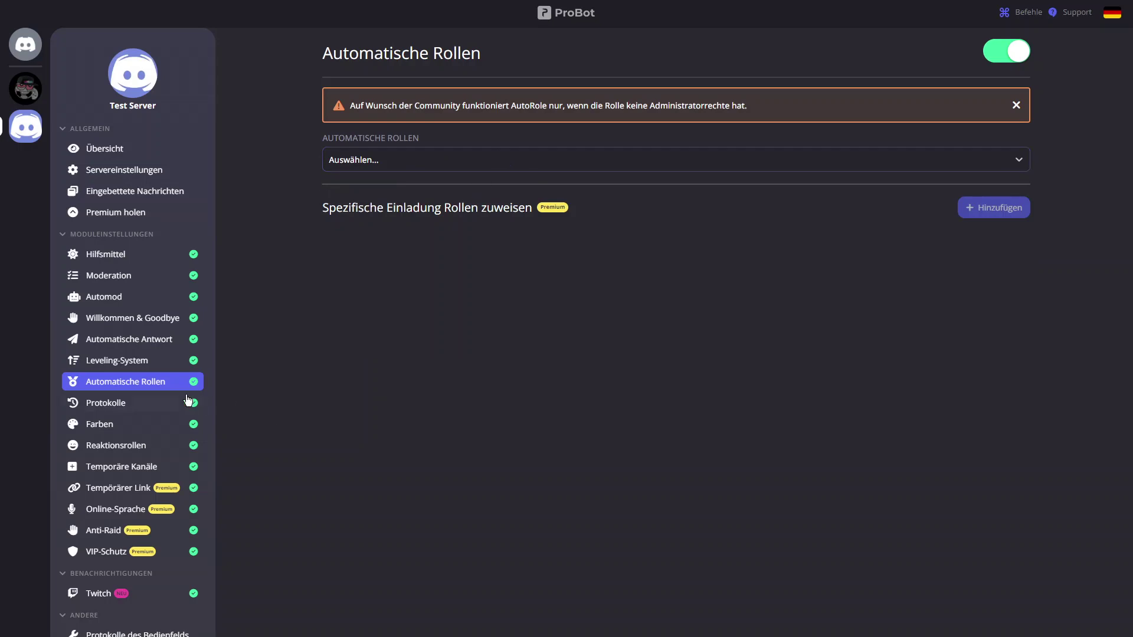
Look through the loggable events in the Protokolle module and view the Farben module's settings
left_click(154, 401)
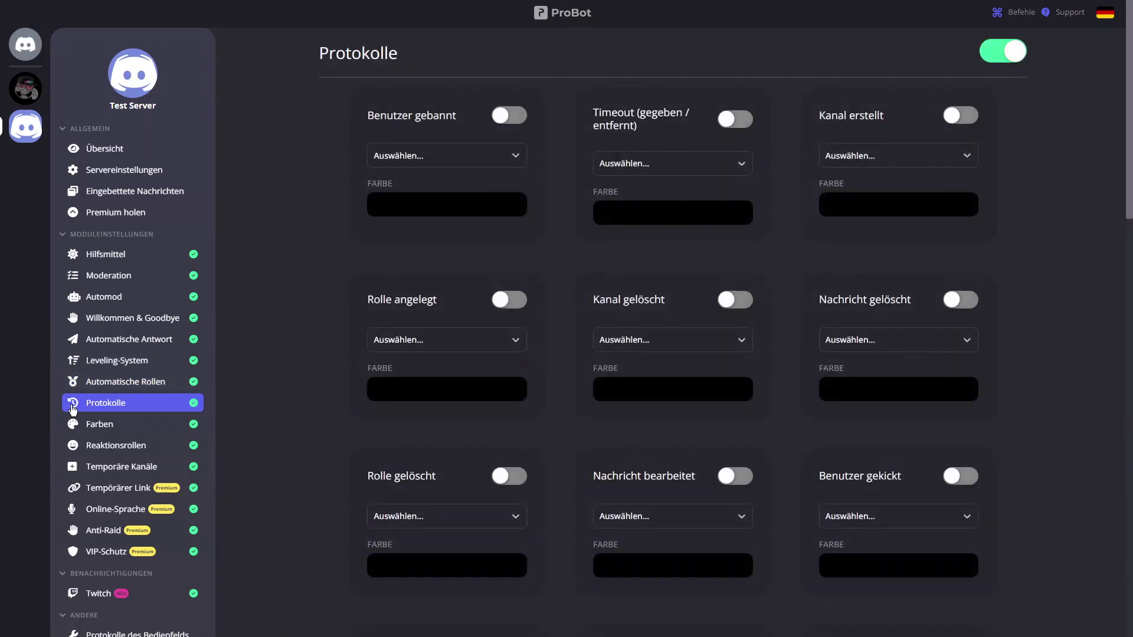
scroll(672, 266, "down", 8)
scroll(708, 253, "down", 8)
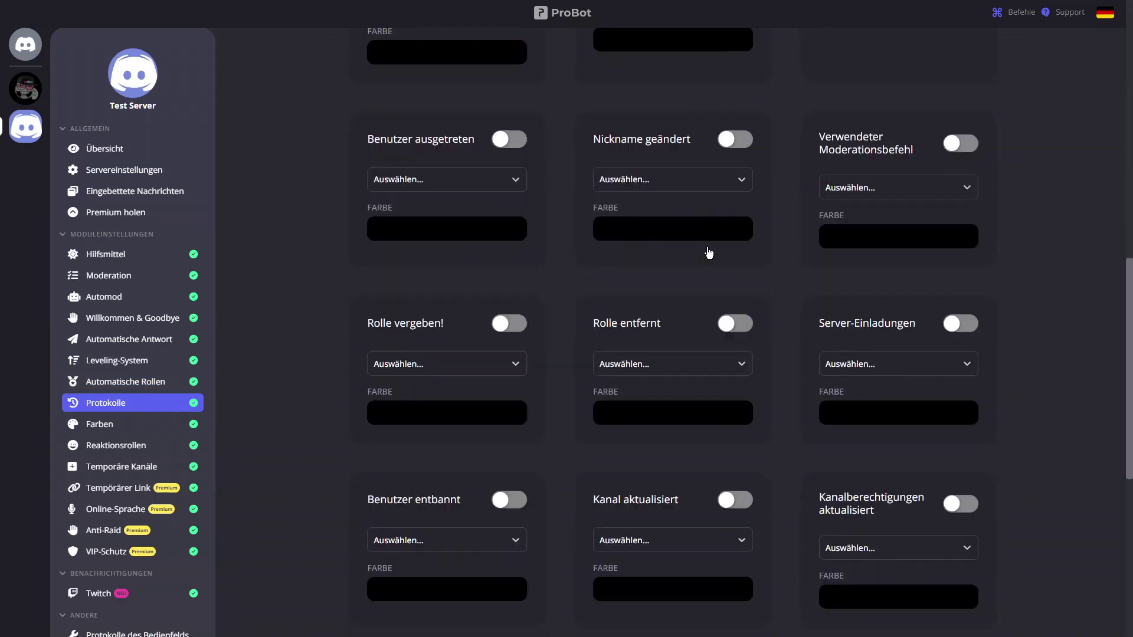
left_click(646, 273)
left_click(418, 328)
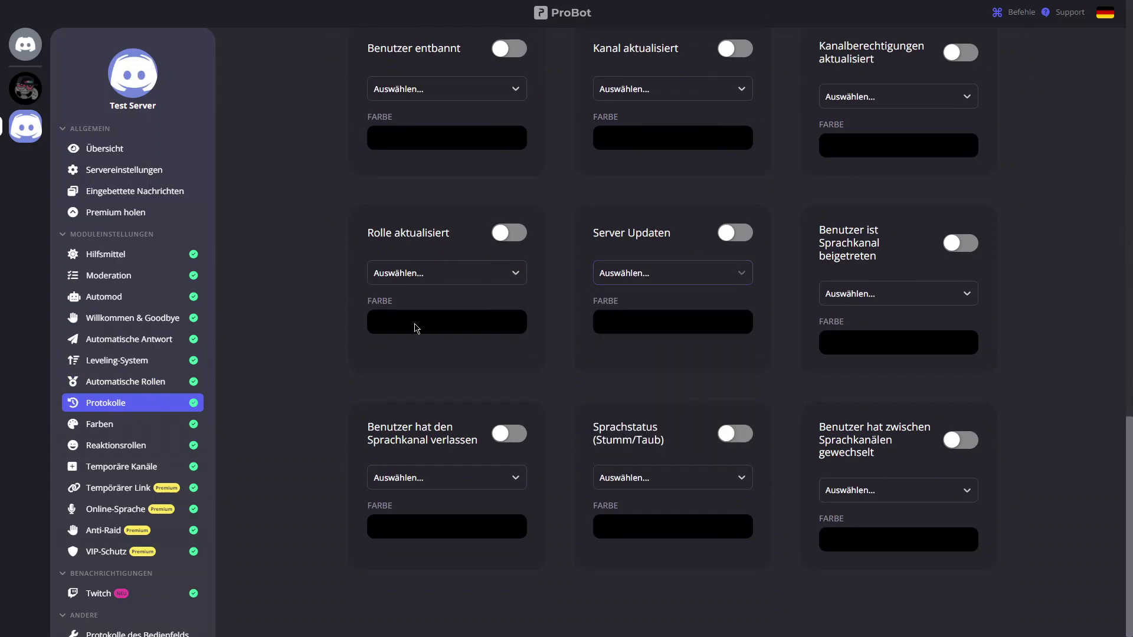
scroll(516, 246, "down", 7)
scroll(429, 302, "up", 9)
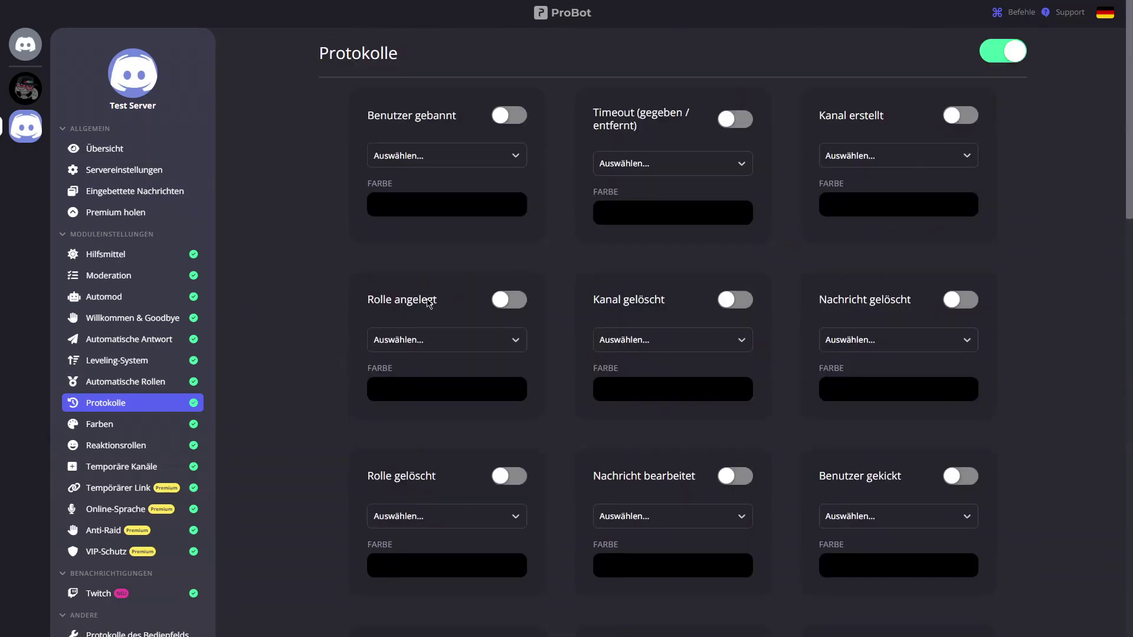
left_click(107, 425)
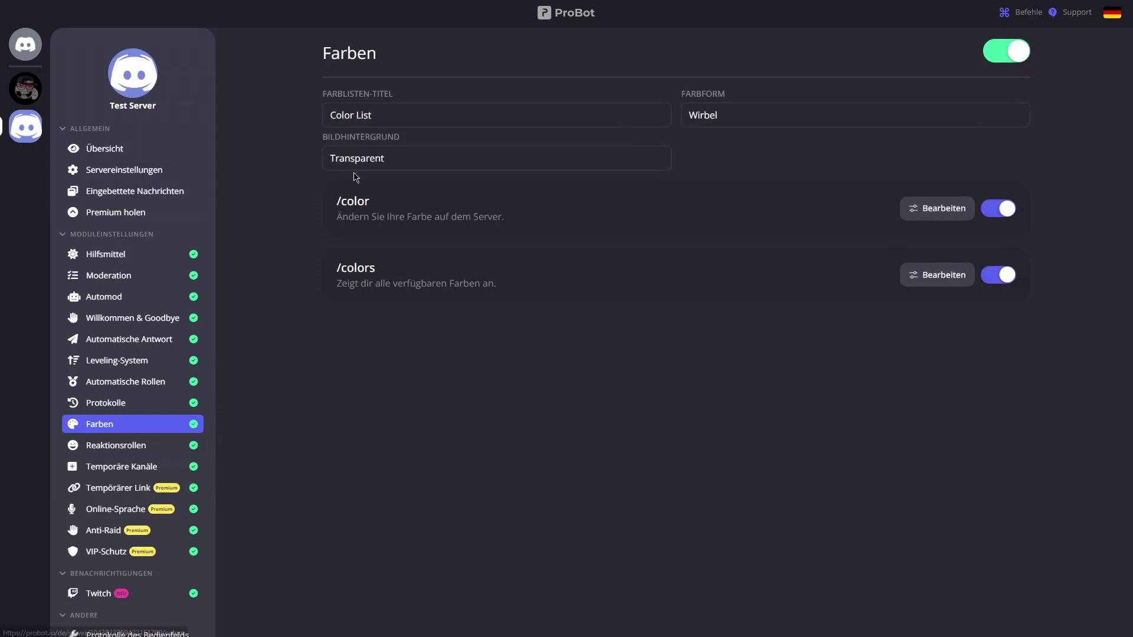
Add a Reaktionsrollen message with a limit of 1 role per user and Auswahlmenü as the self-assignment type
left_click(76, 446)
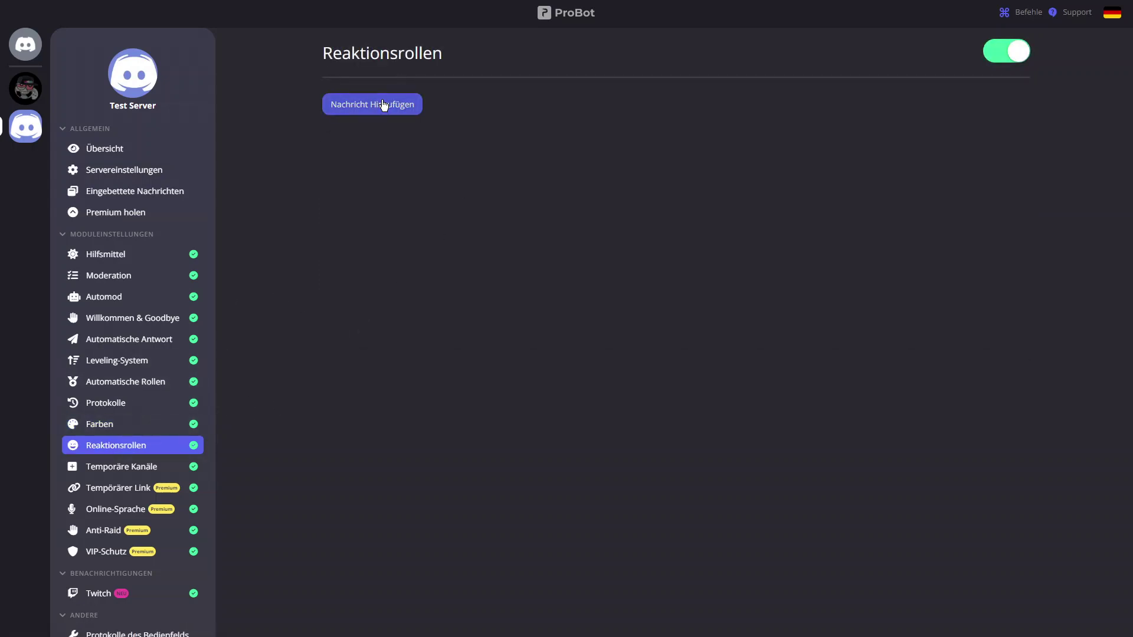
left_click(382, 106)
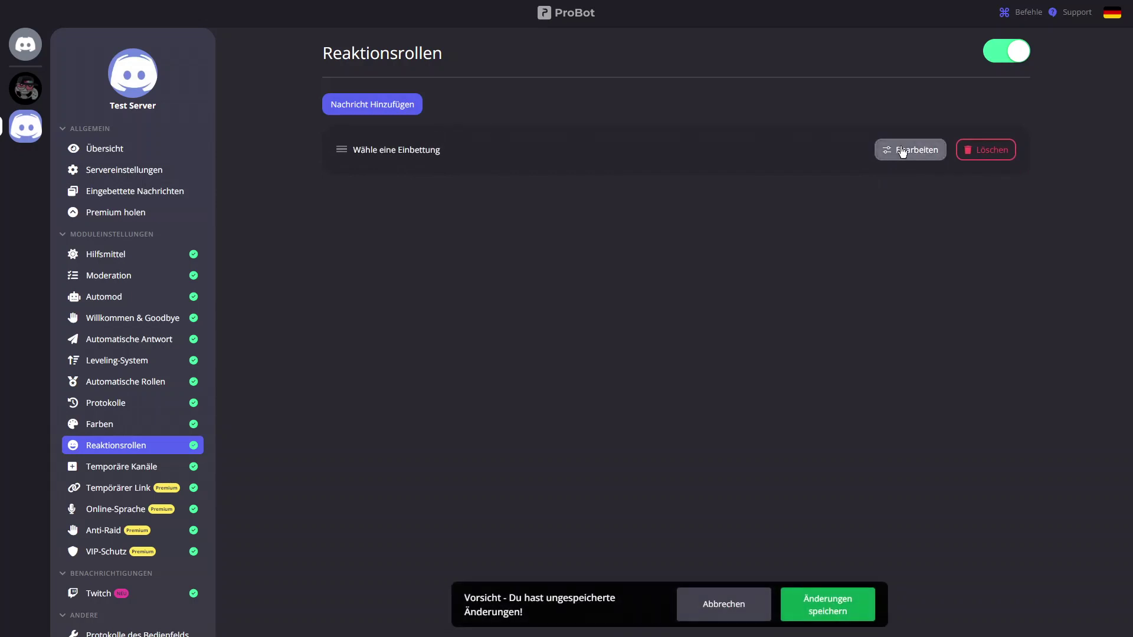
left_click(903, 152)
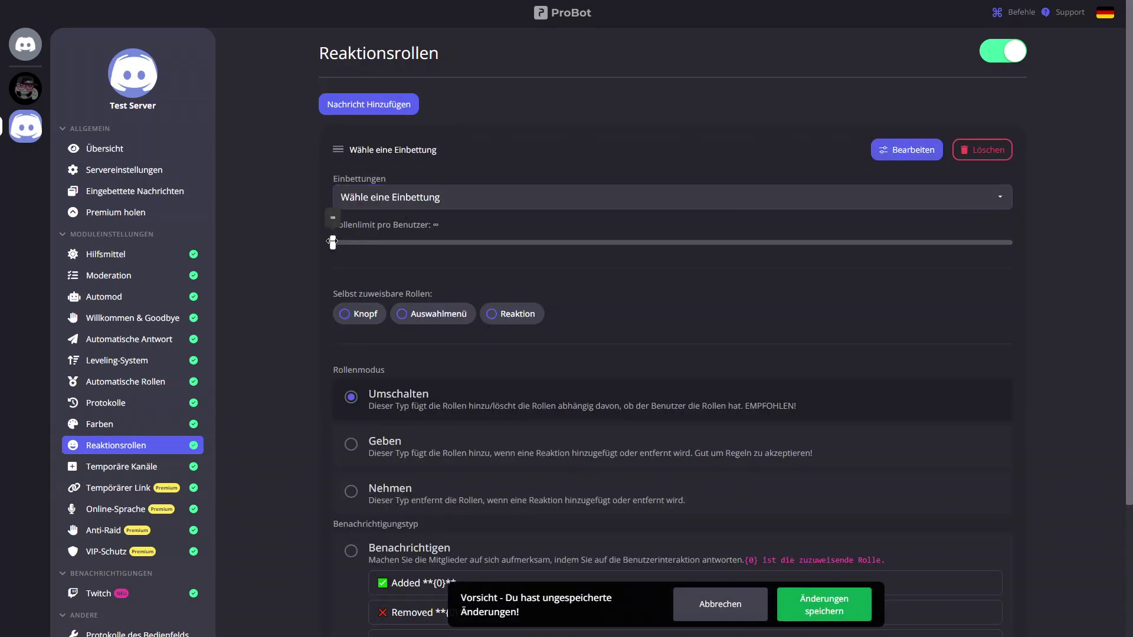
left_click_drag(333, 243, 340, 242)
left_click(436, 319)
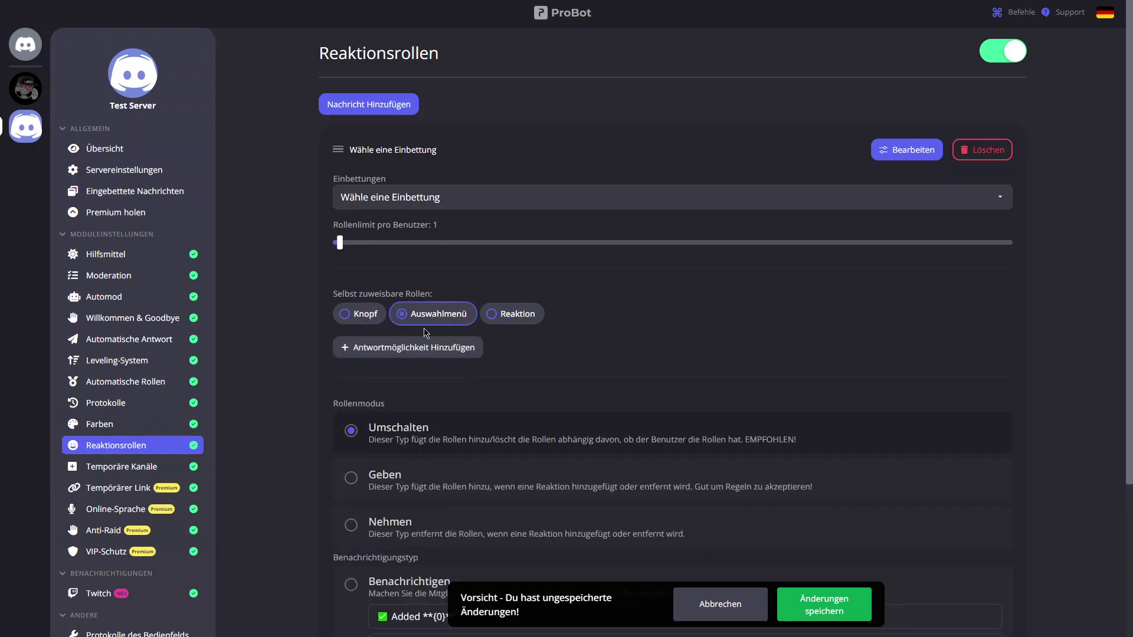
Add a menu option labelled Grün with the green check mark emoji, and set the menu placeholder to "Farbe auswählen"
left_click(384, 348)
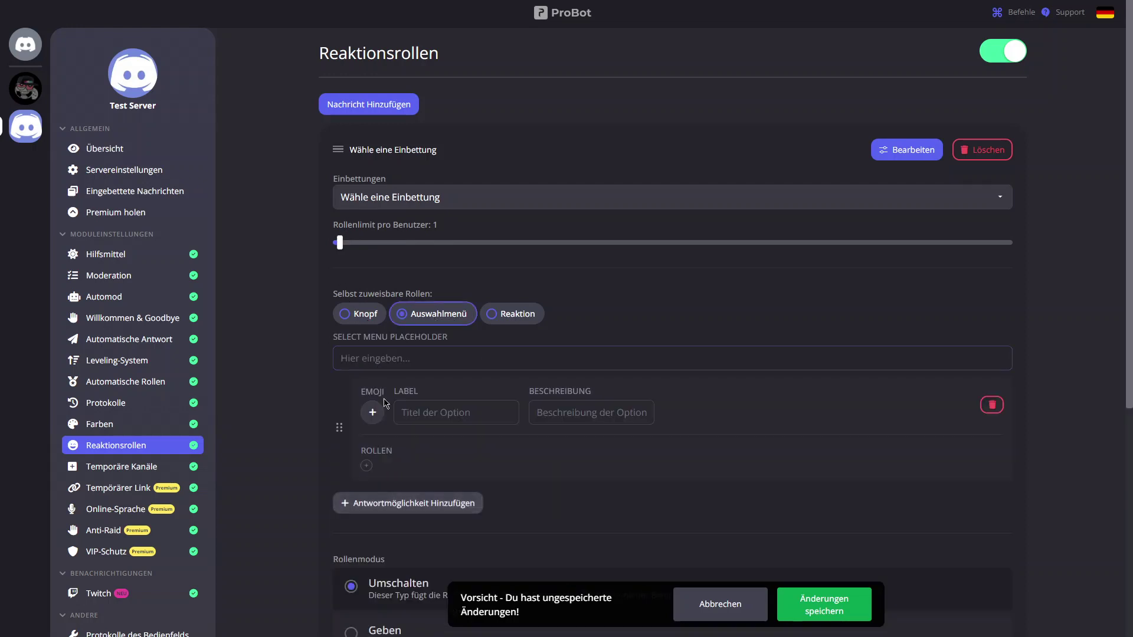
left_click(364, 362)
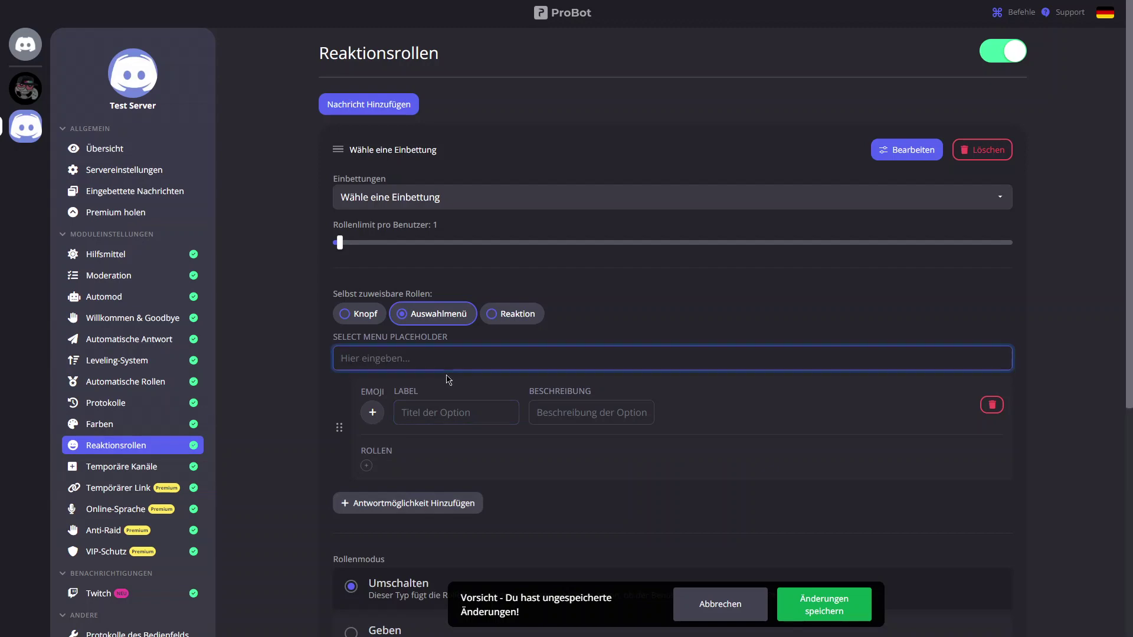
scroll(423, 359, "down", 4)
scroll(423, 359, "up", 4)
left_click(466, 411)
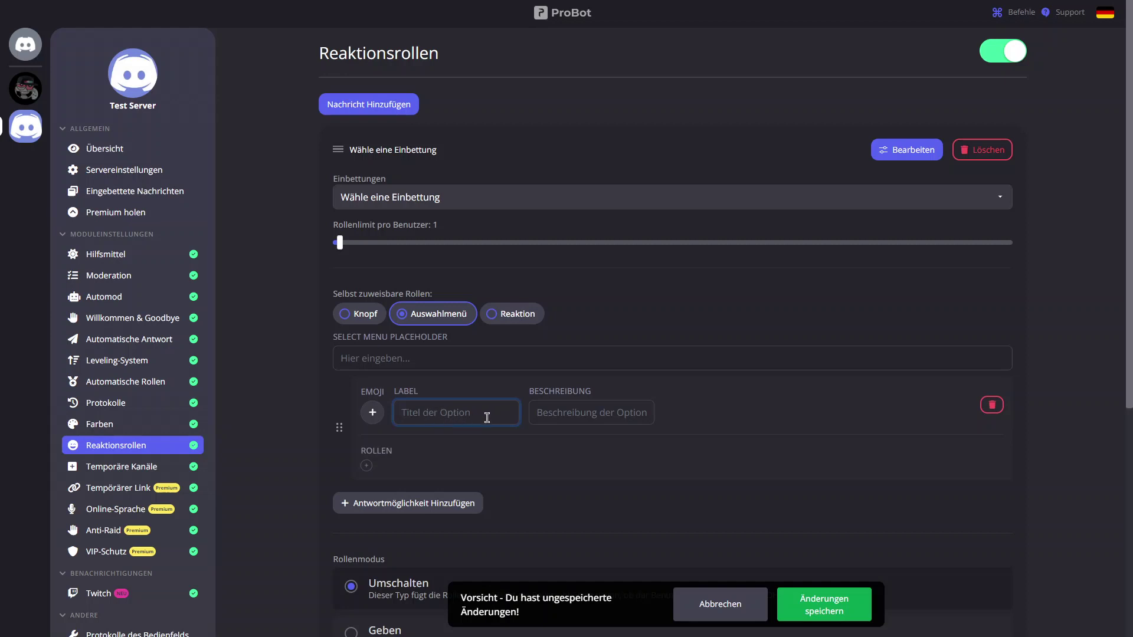
type("Grünb")
key("BackSpace")
left_click(372, 413)
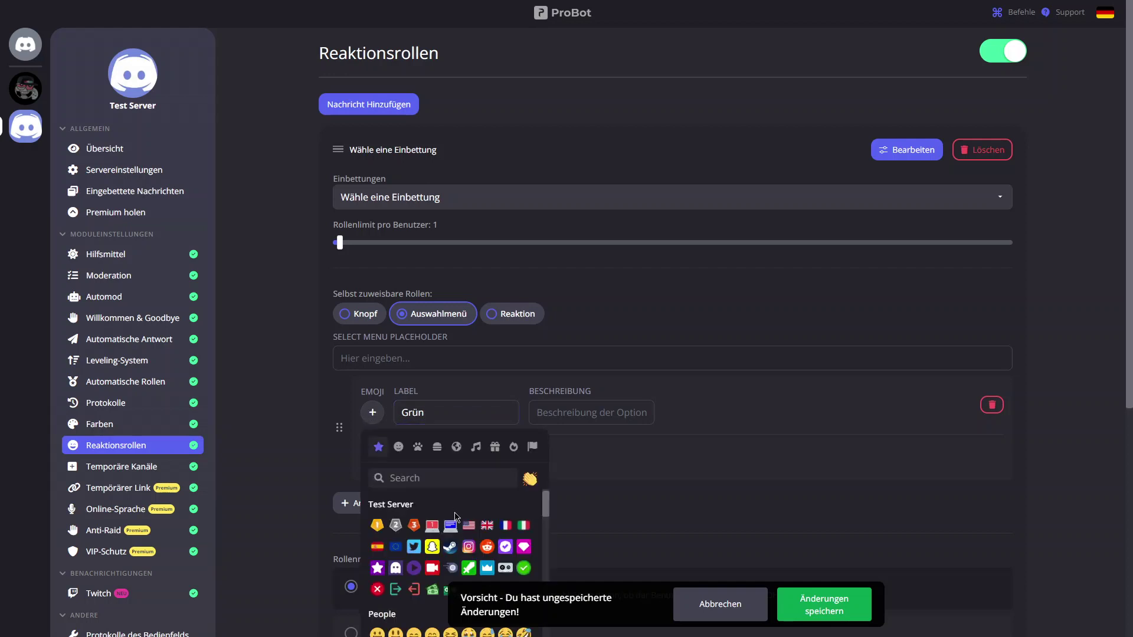
left_click(523, 568)
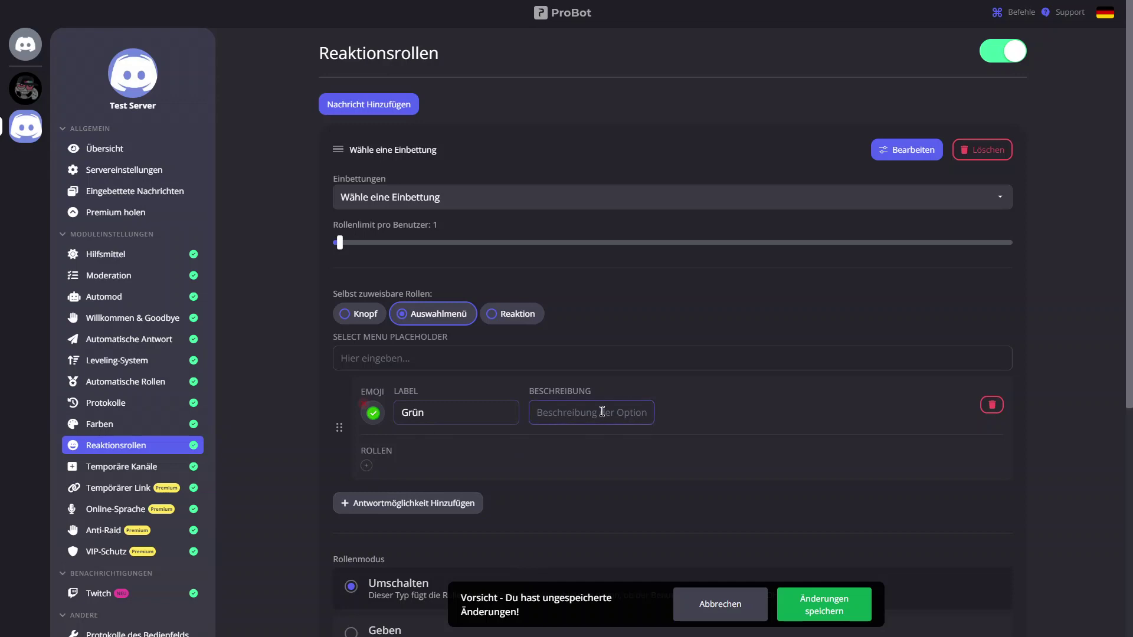
left_click(433, 366)
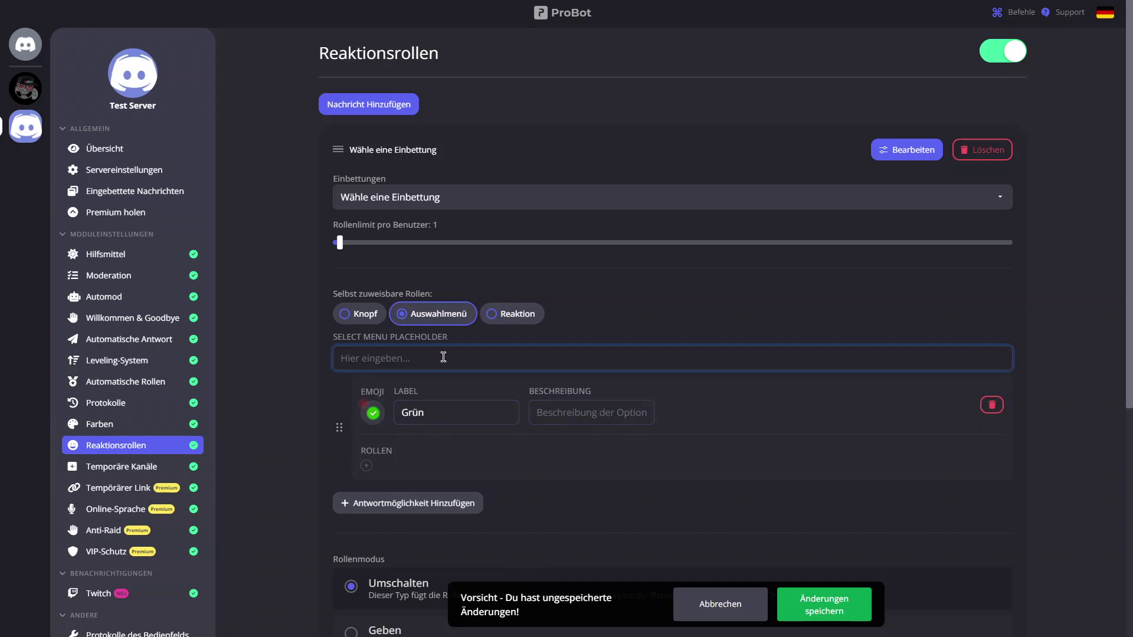
type("Farbe auswählen")
Try the role modes Geben and Nehmen for the reaction-role message, and return to Umschalten
scroll(453, 354, "down", 6)
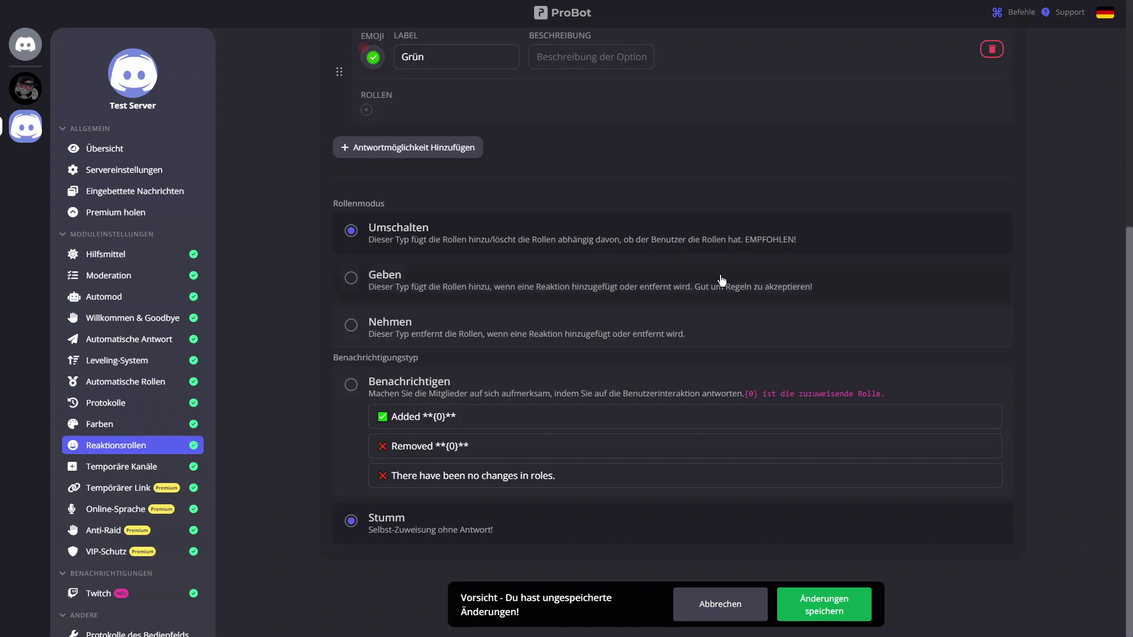
left_click(382, 283)
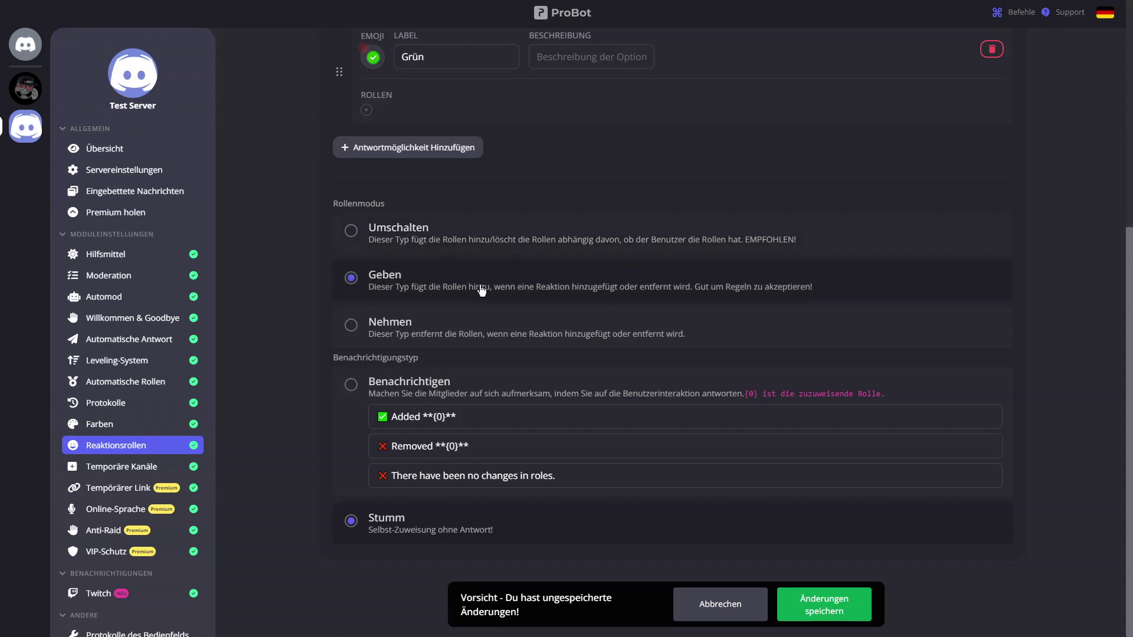
left_click(399, 409)
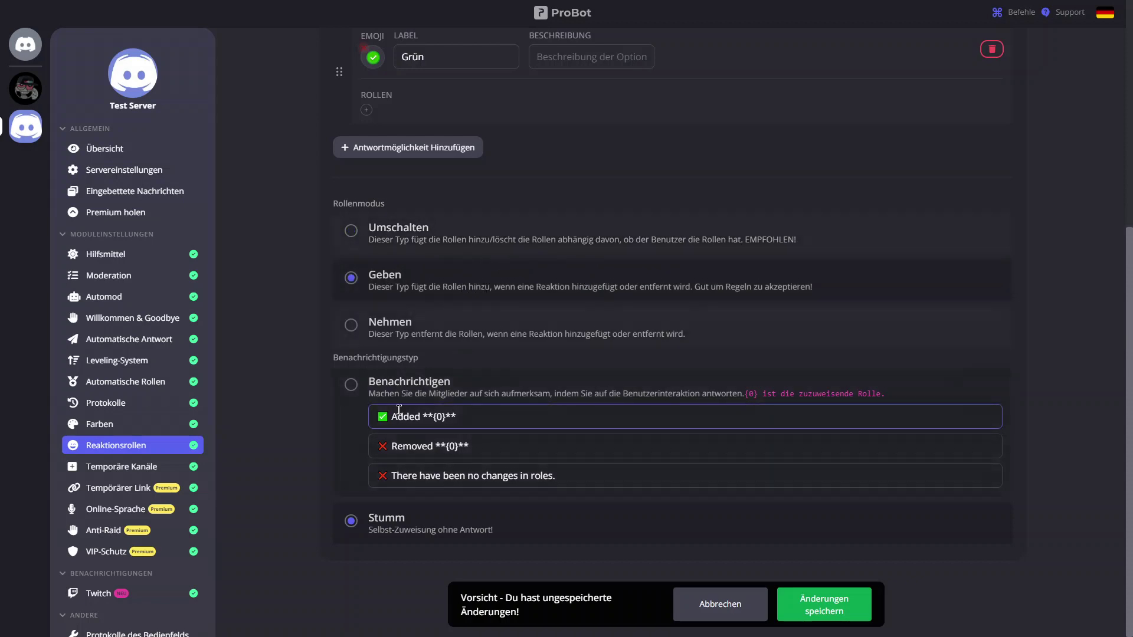
left_click(365, 335)
left_click(373, 228)
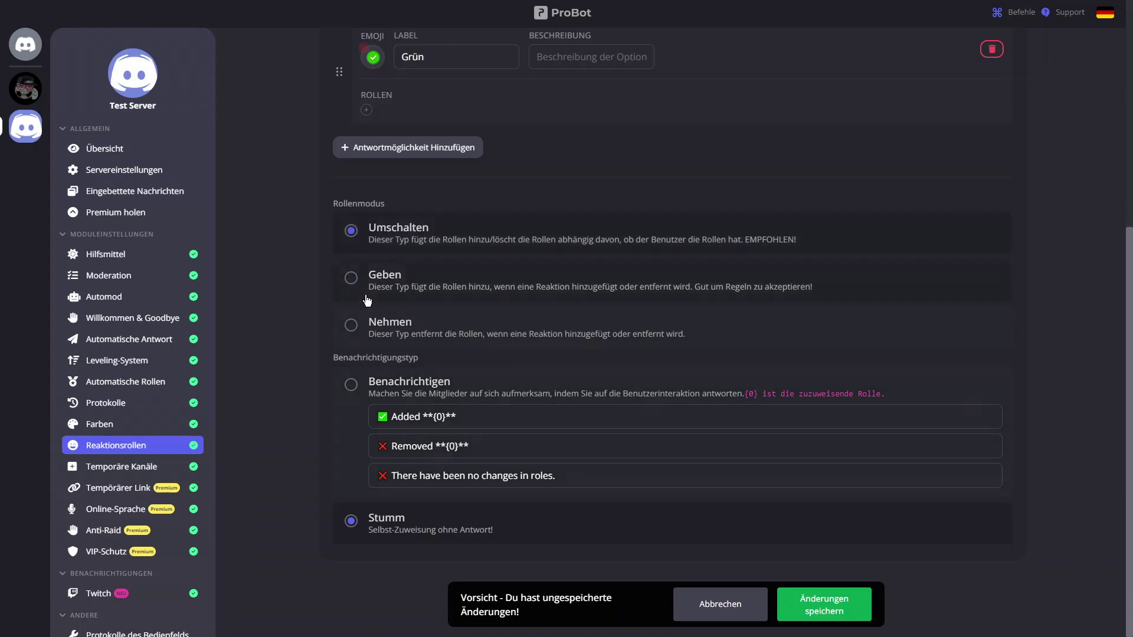
Try to save the reaction-role message, and choose Tutorial as its embed
left_click(828, 614)
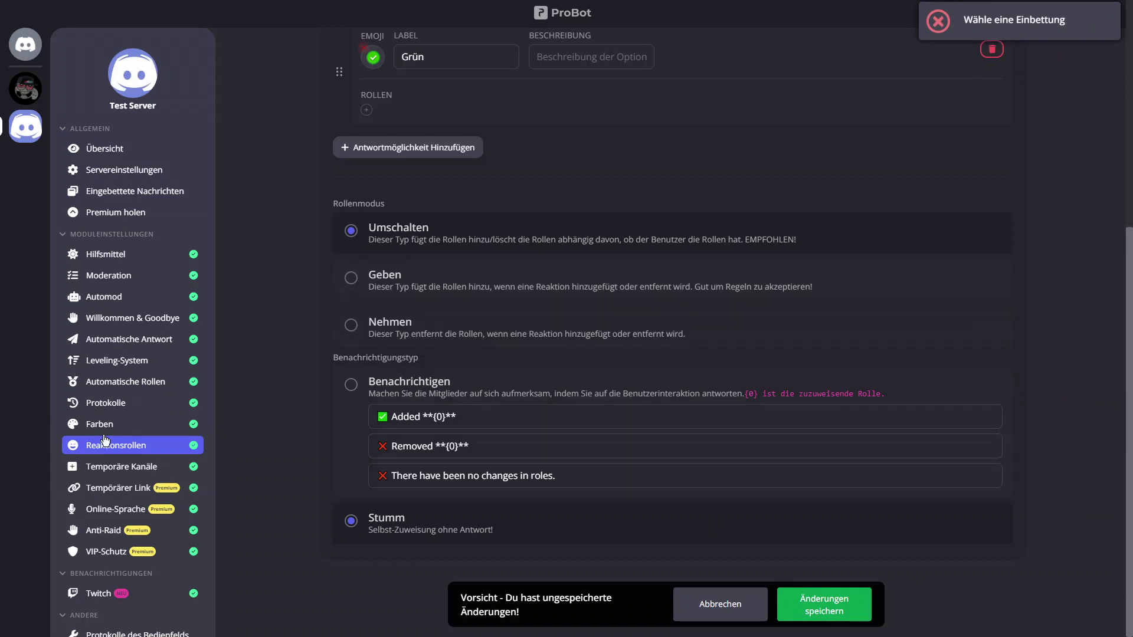
scroll(398, 287, "up", 6)
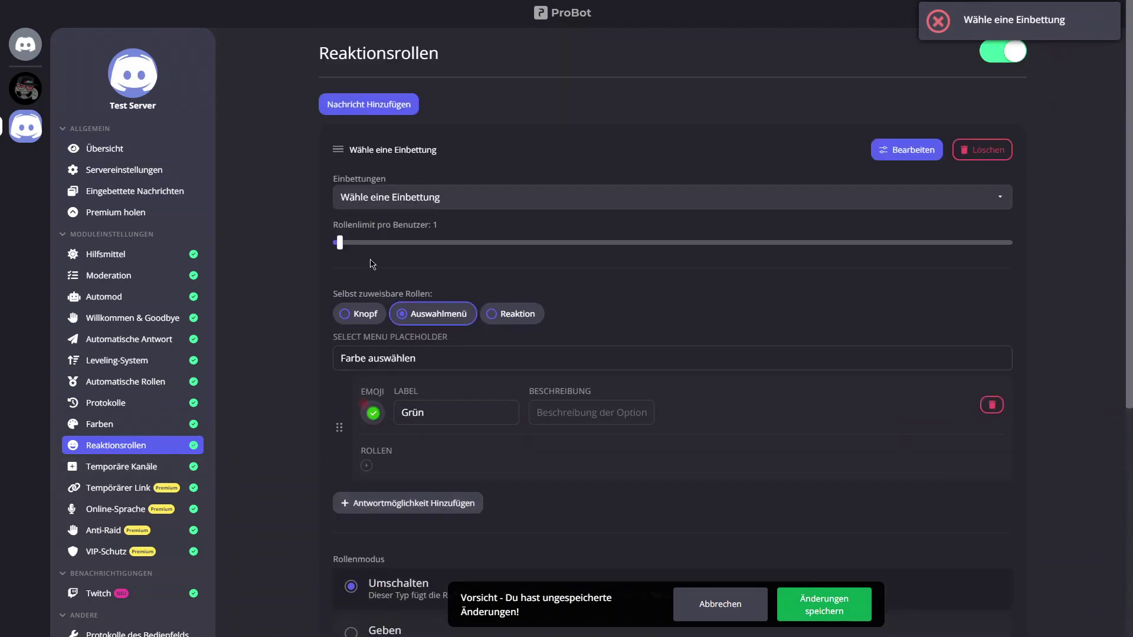
left_click(381, 201)
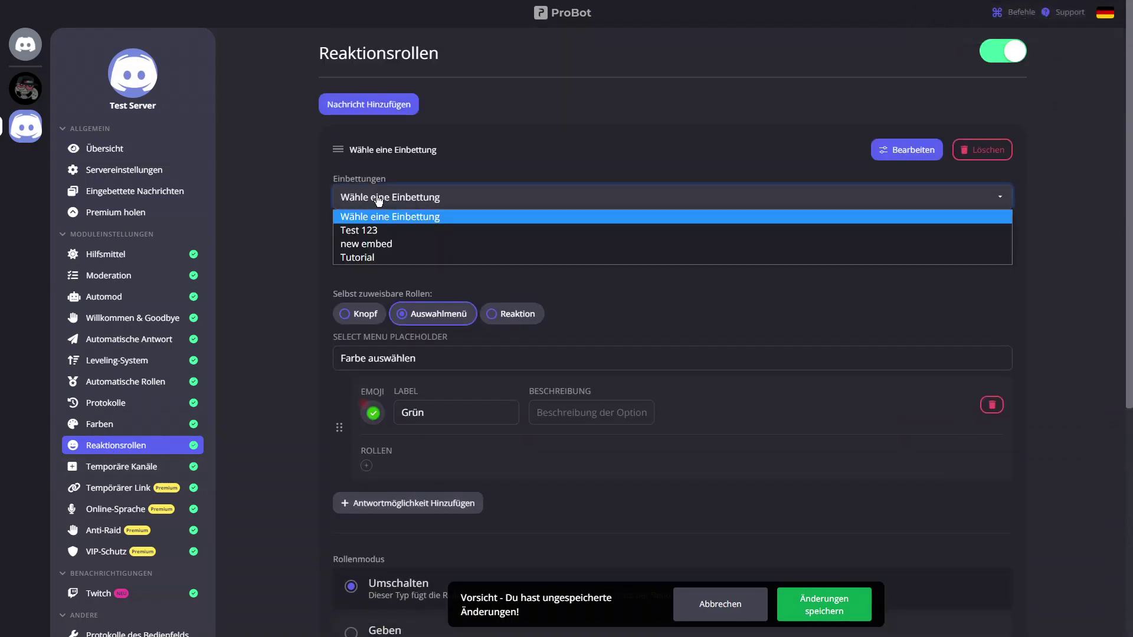
left_click(351, 257)
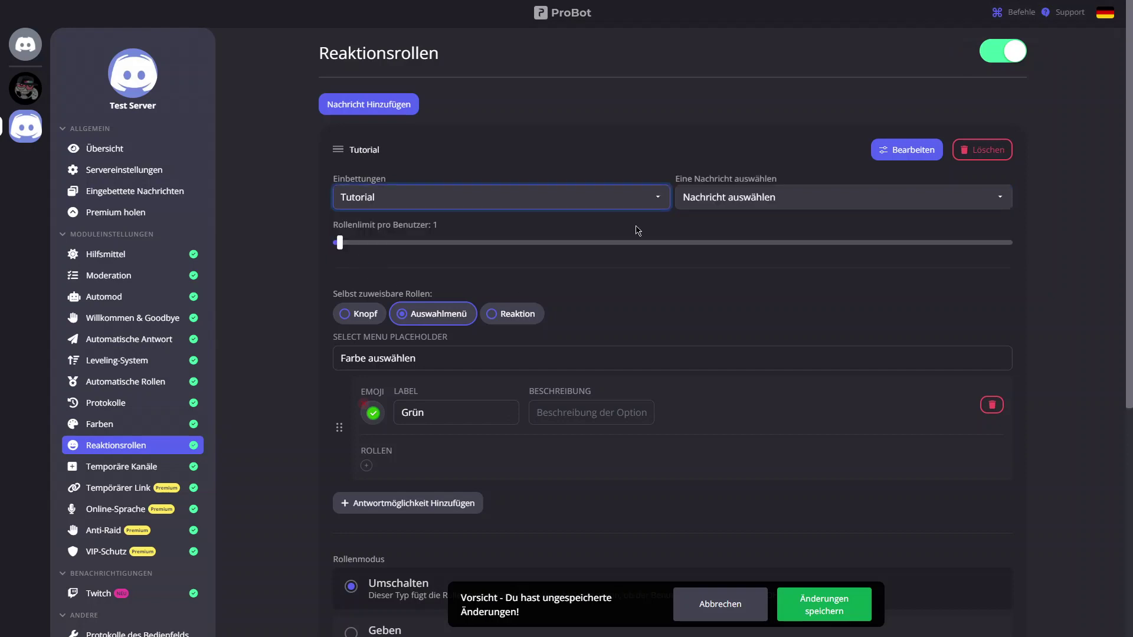
Try to save the Tutorial reaction-role message without choosing a message for it, and discard the unsaved changes
left_click(717, 198)
left_click(725, 216)
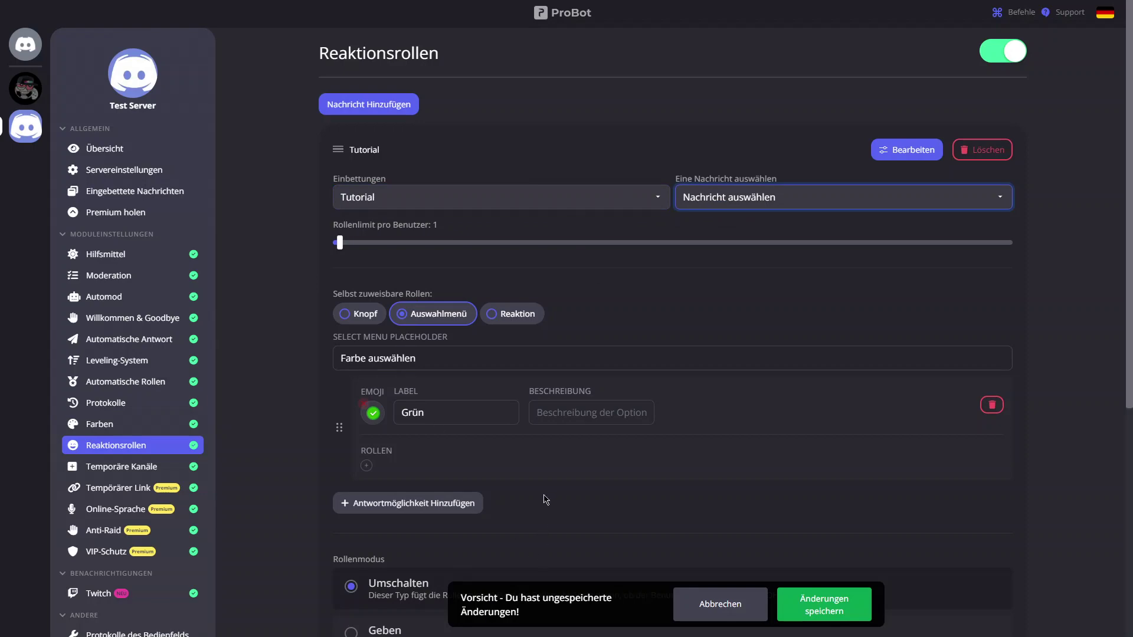
scroll(546, 499, "down", 5)
left_click(838, 605)
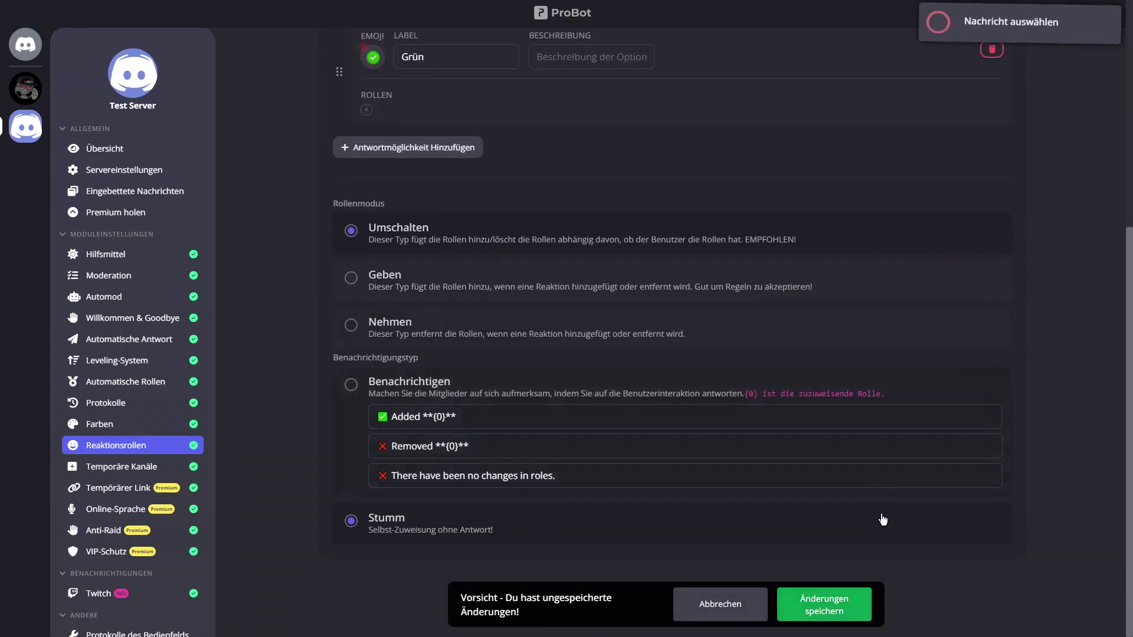
scroll(87, 473, "up", 5)
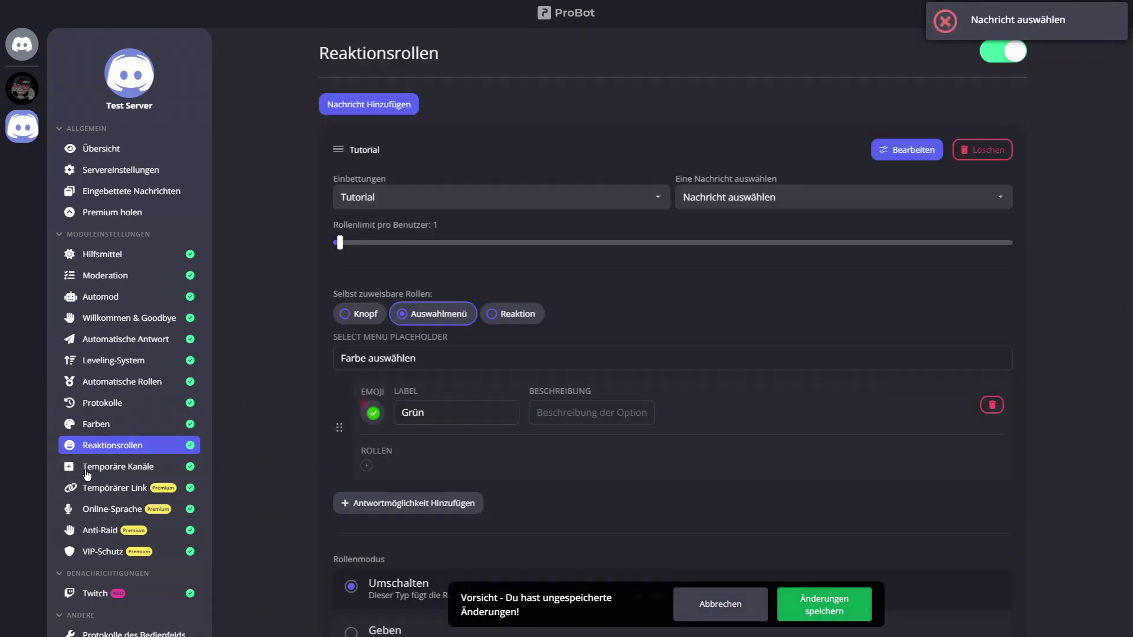
left_click(87, 466)
left_click(720, 604)
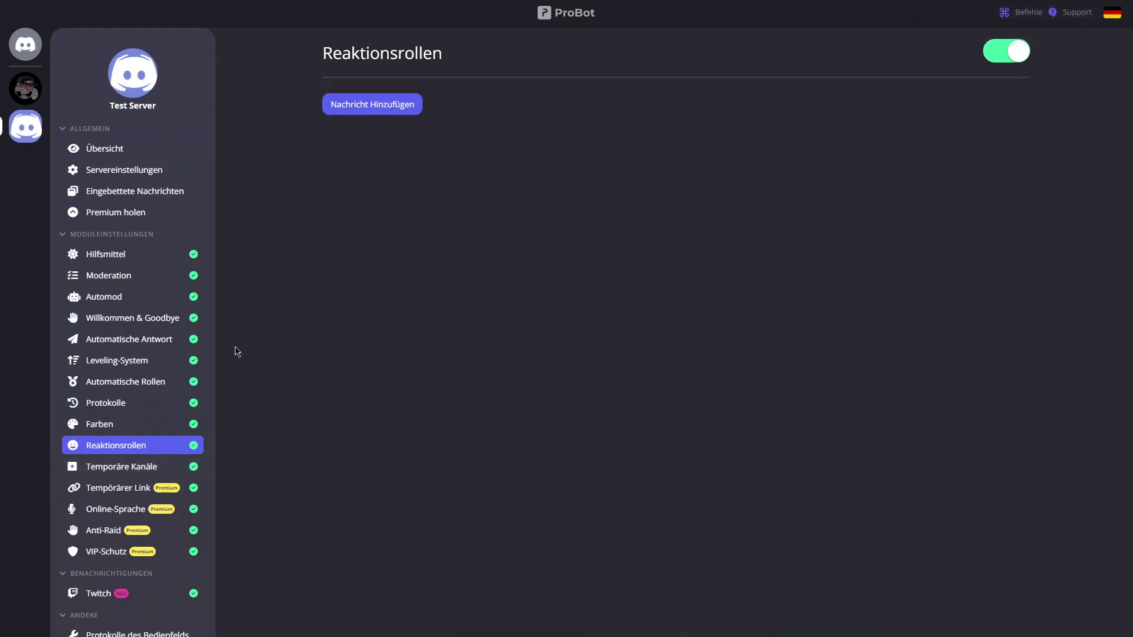
Open the Temporäre Kanäle module and choose TALKS as the category for new temporary channels
left_click(131, 468)
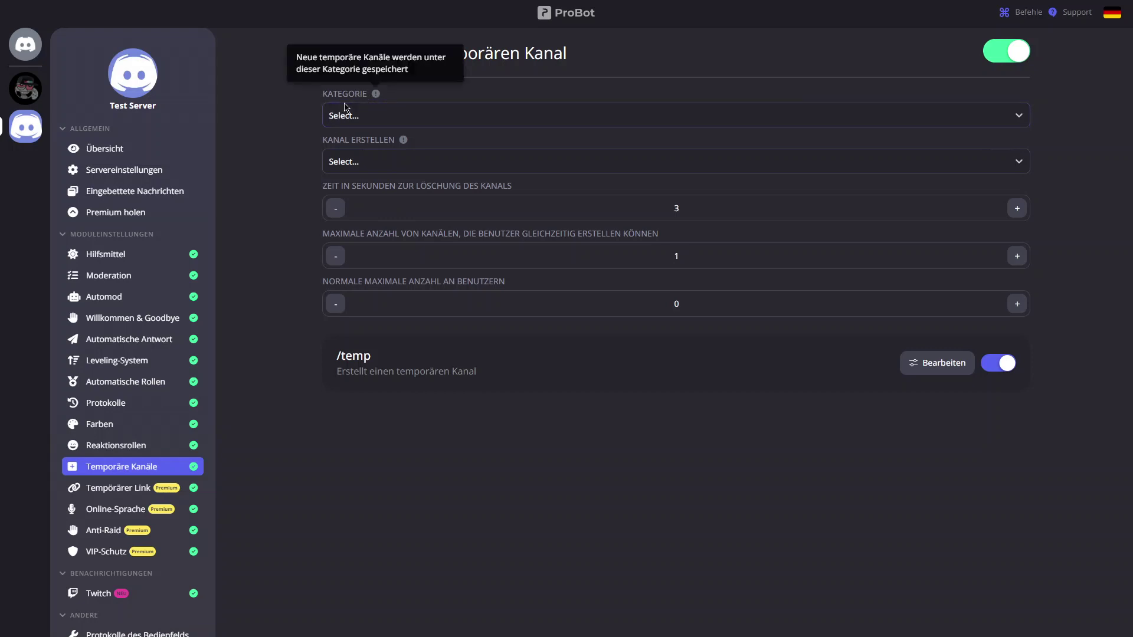
left_click(389, 115)
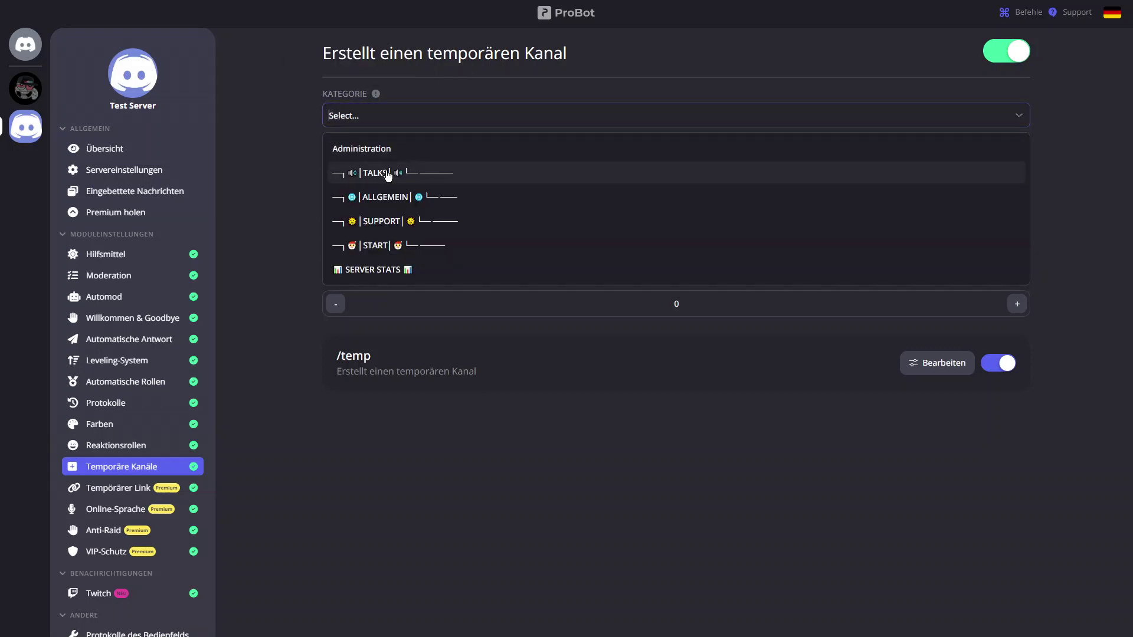
left_click(391, 109)
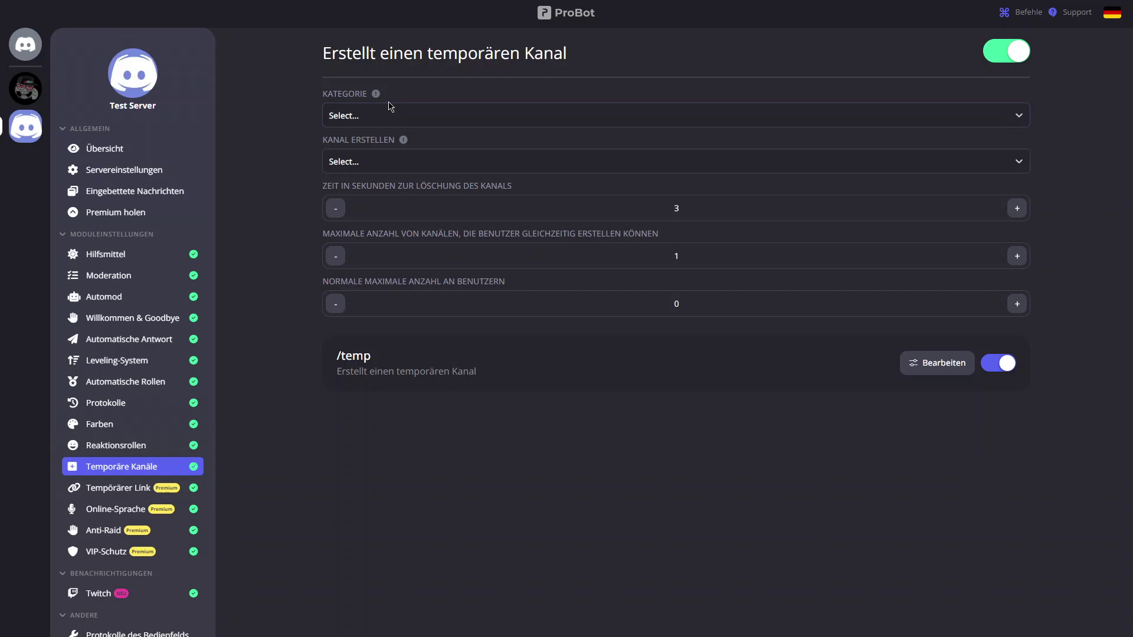
left_click(362, 163)
left_click(360, 162)
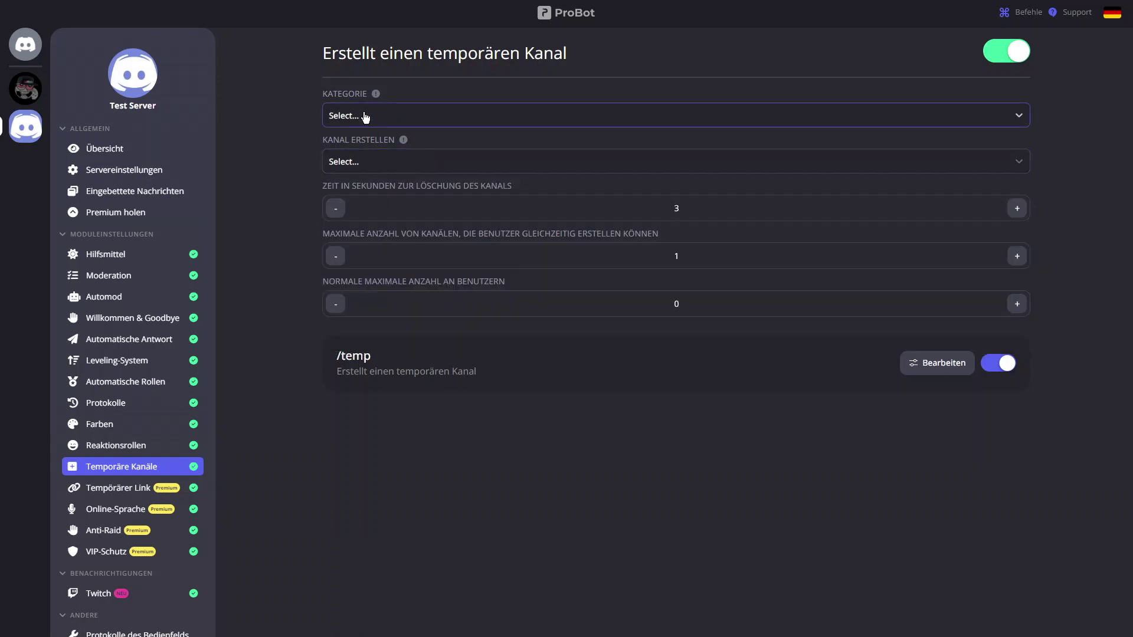
left_click(365, 117)
left_click(364, 167)
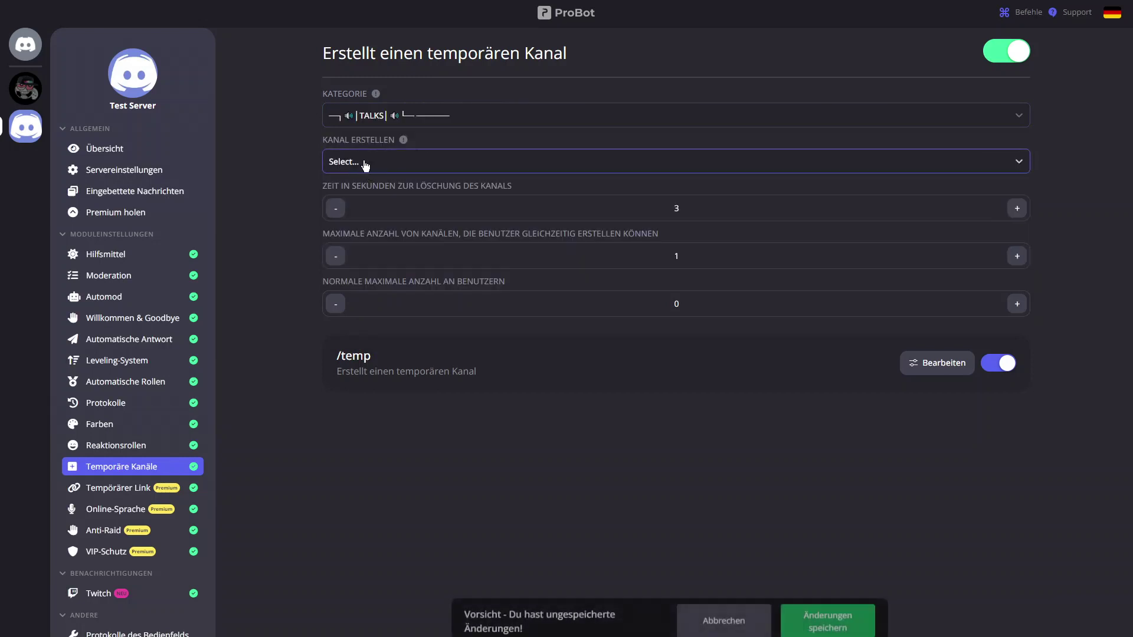
Choose Talk 1 as the creation channel, with 10 seconds until deletion, 5 channels per user and 5 users maximum, and save
left_click(365, 164)
scroll(393, 262, "down", 2)
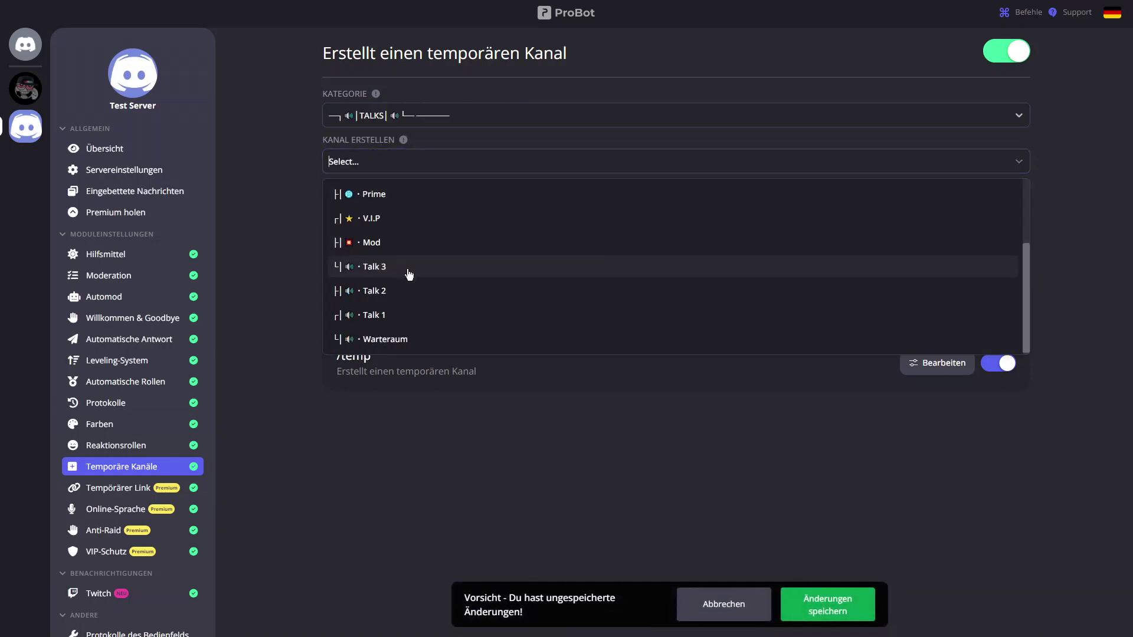
left_click(396, 316)
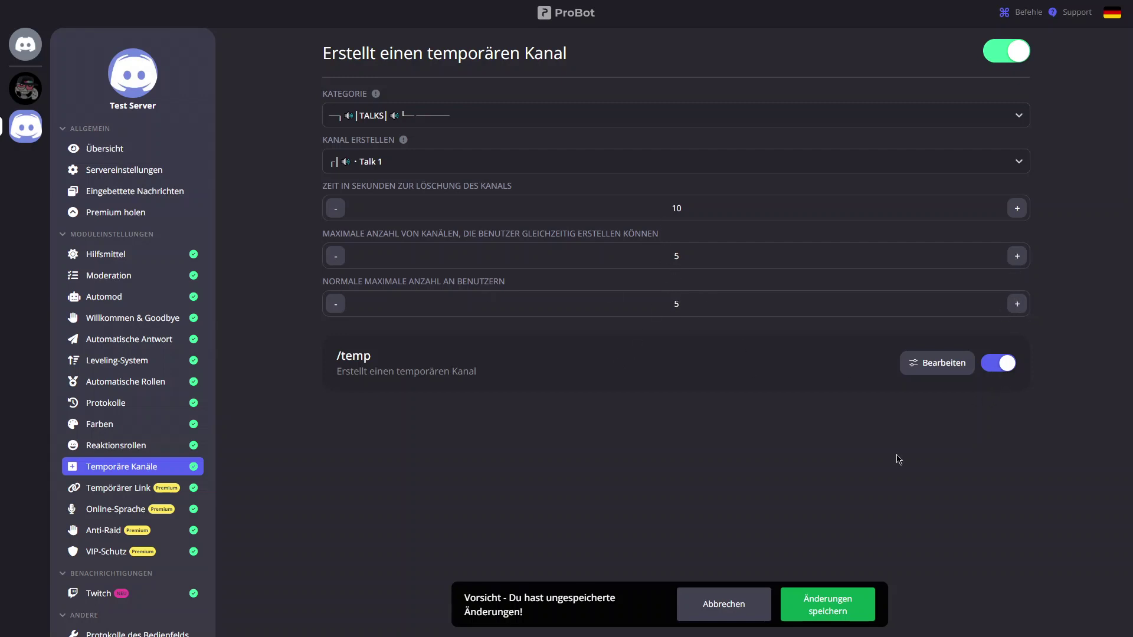
left_click(827, 604)
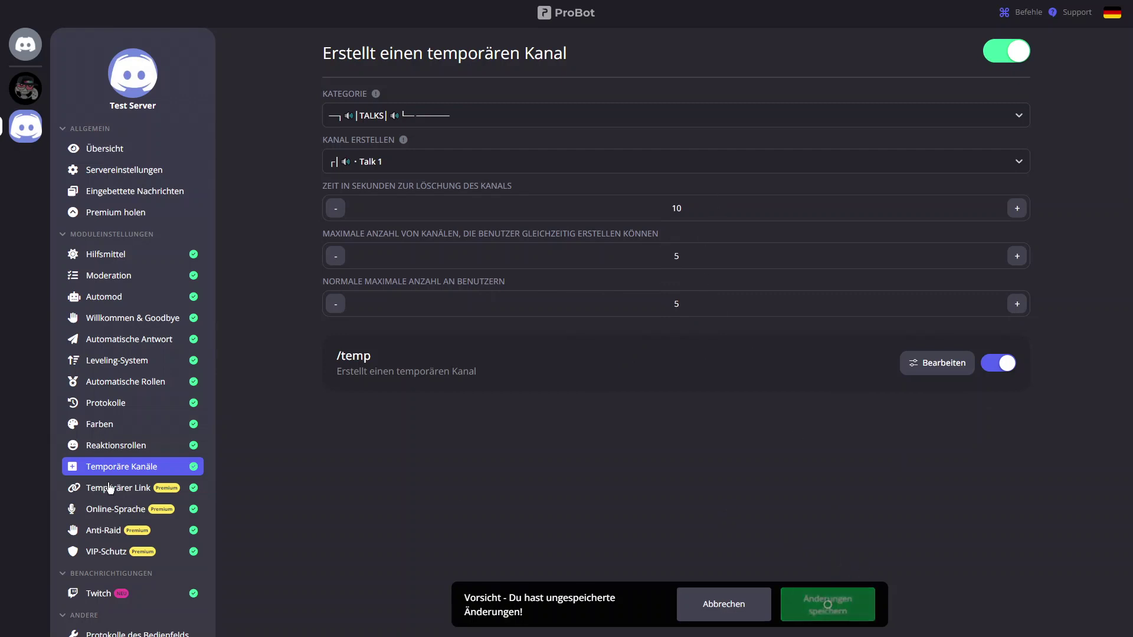
Add a channel entry in the Twitch notifications and examine the streamer name and stream link placeholders for its message
scroll(122, 357, "down", 1)
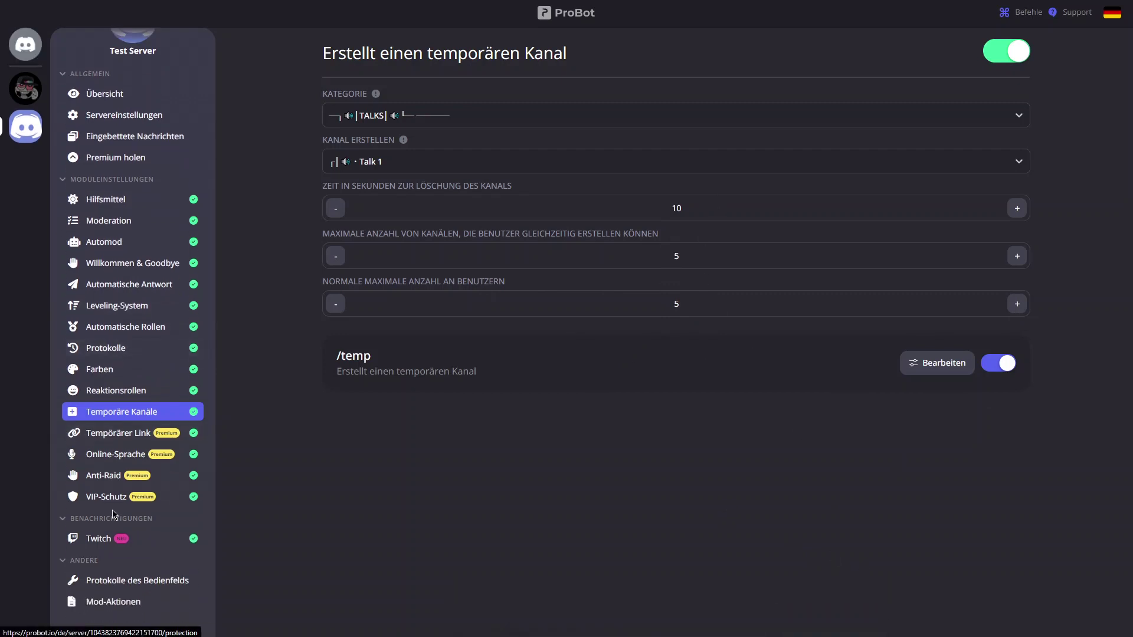
left_click(116, 538)
left_click(369, 99)
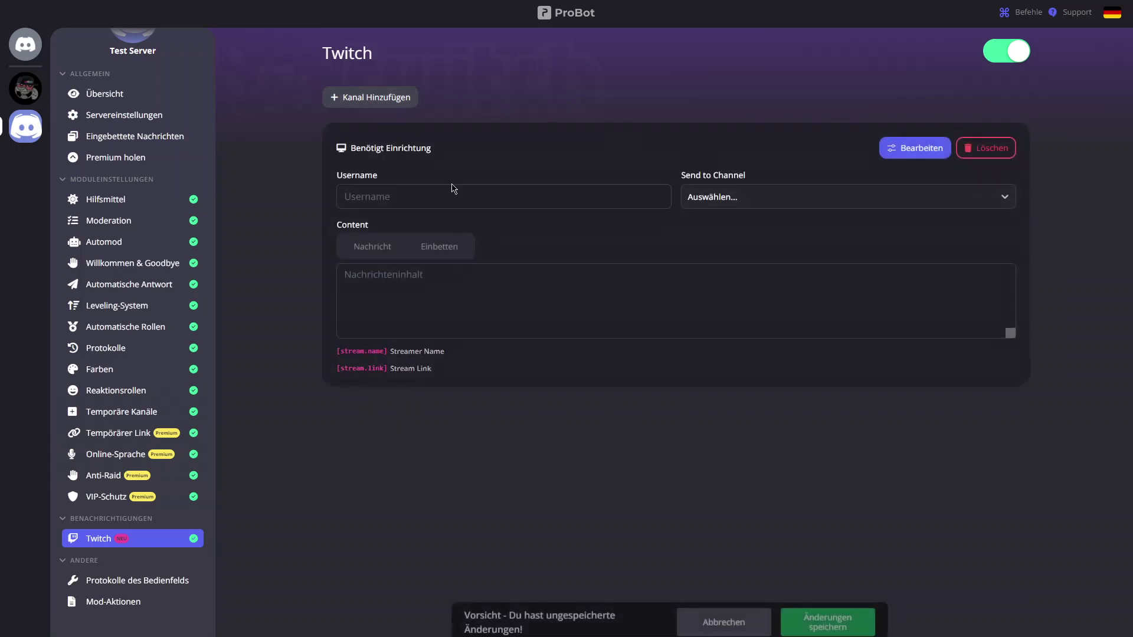
left_click(453, 189)
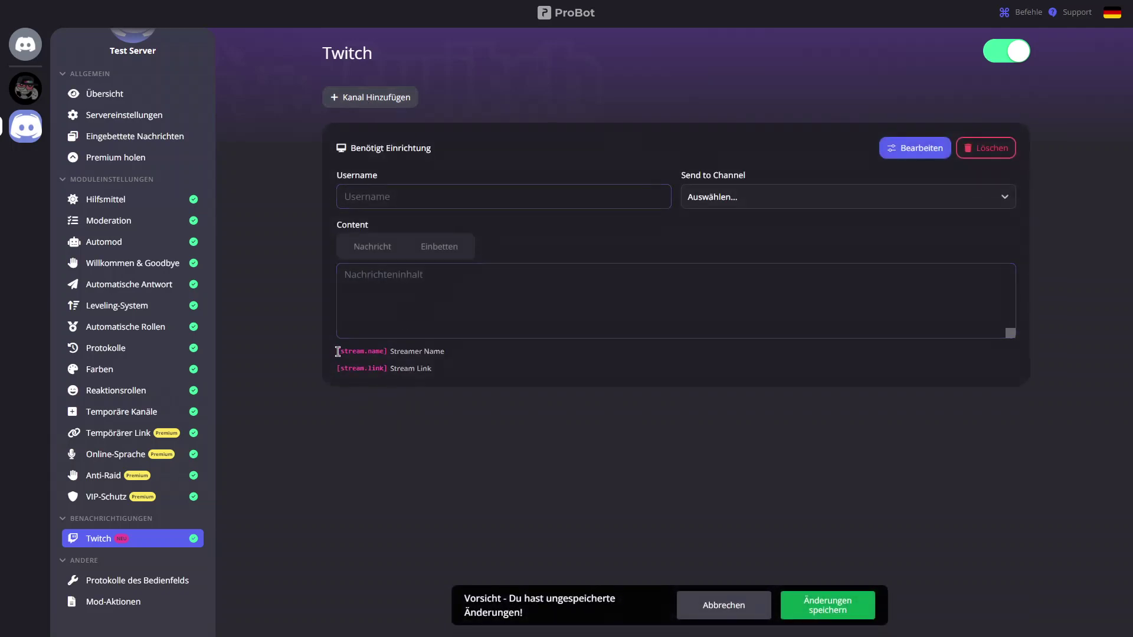
left_click_drag(337, 352, 395, 370)
left_click(405, 316)
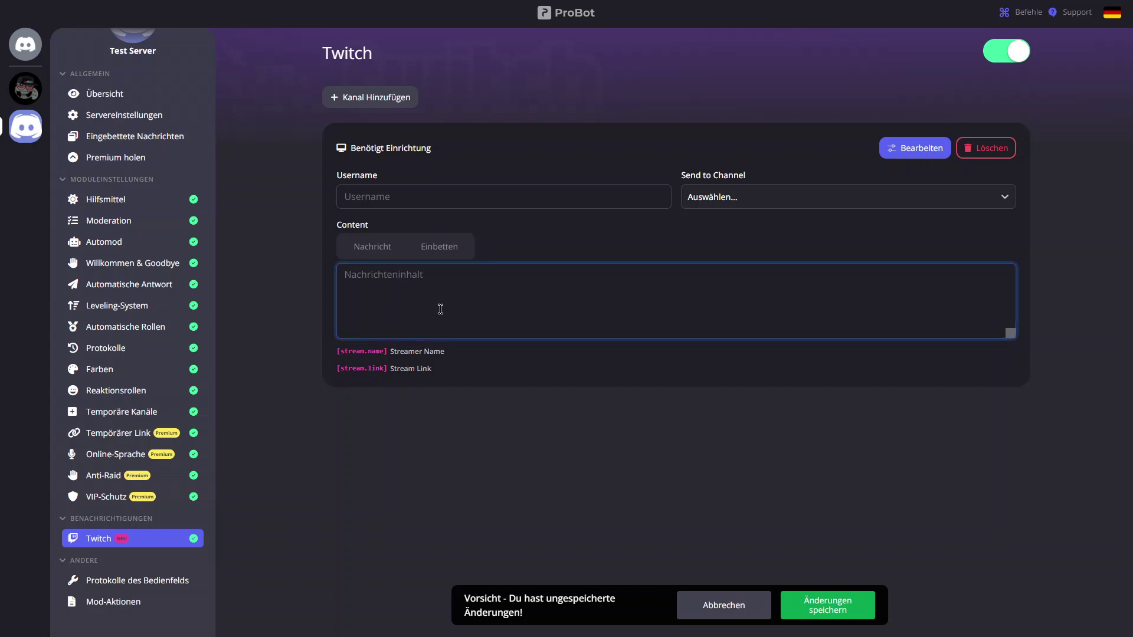
Browse the server channels offered for sending the Twitch notification, and return to its username field
left_click(756, 201)
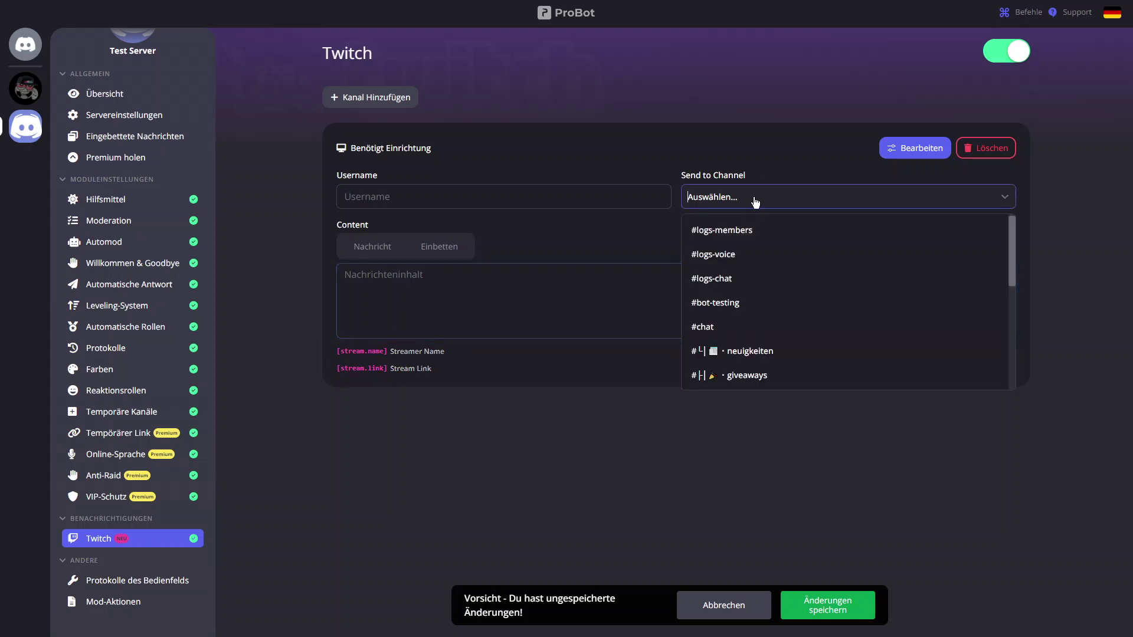
scroll(764, 295, "down", 5)
scroll(767, 268, "up", 5)
left_click(766, 196)
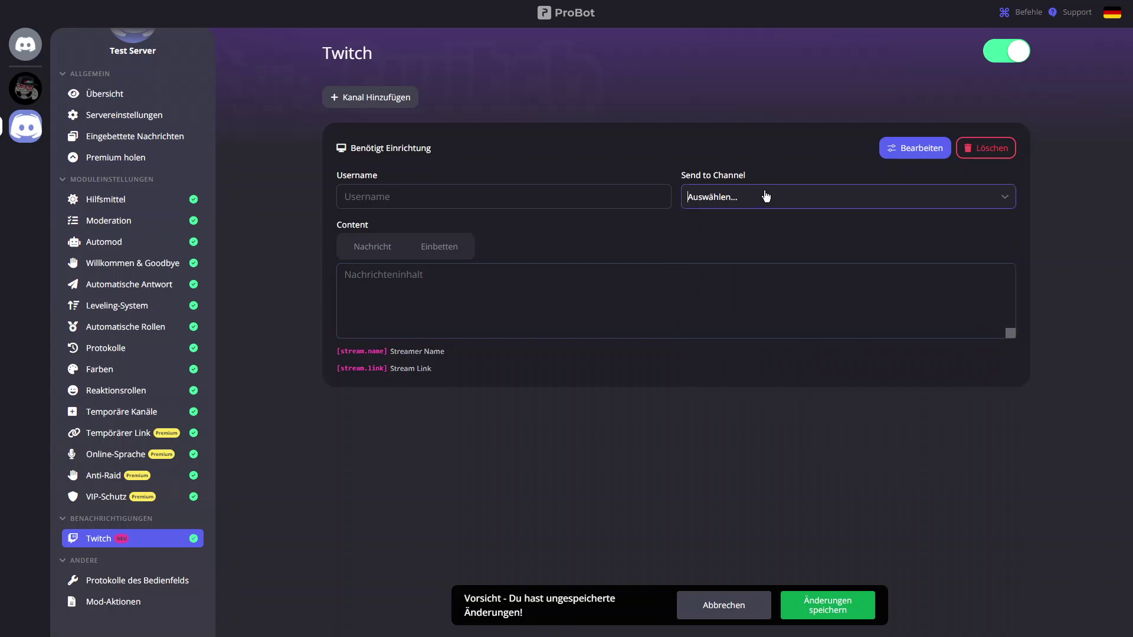
left_click(551, 201)
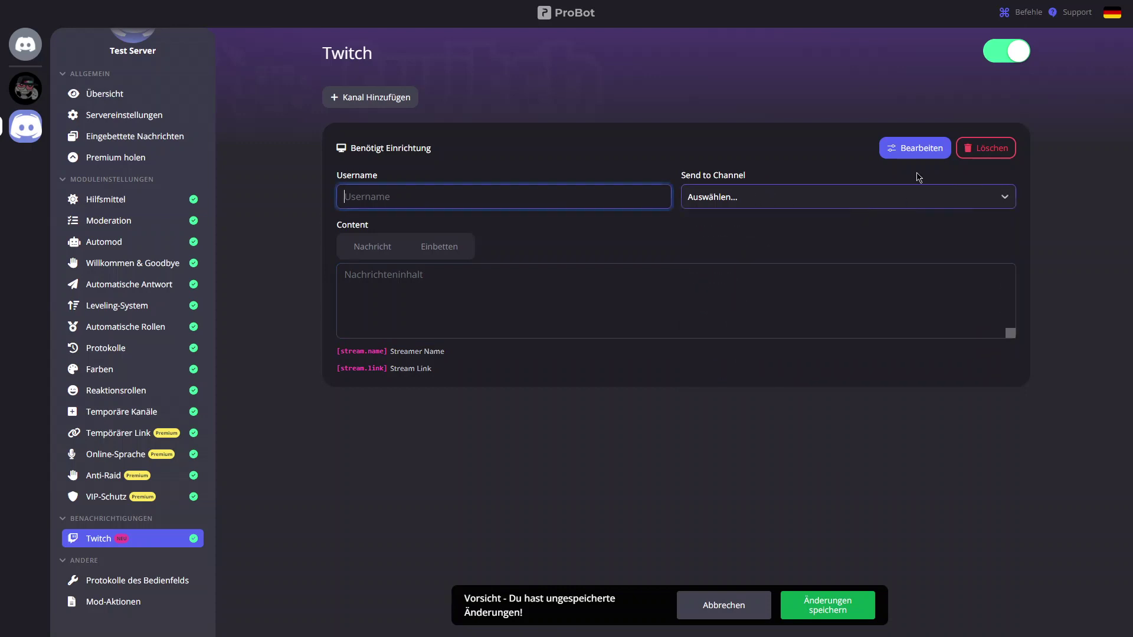
Try to save the Twitch notification with its fields blank, and discard the unsaved changes
left_click(793, 596)
scroll(164, 460, "down", 1)
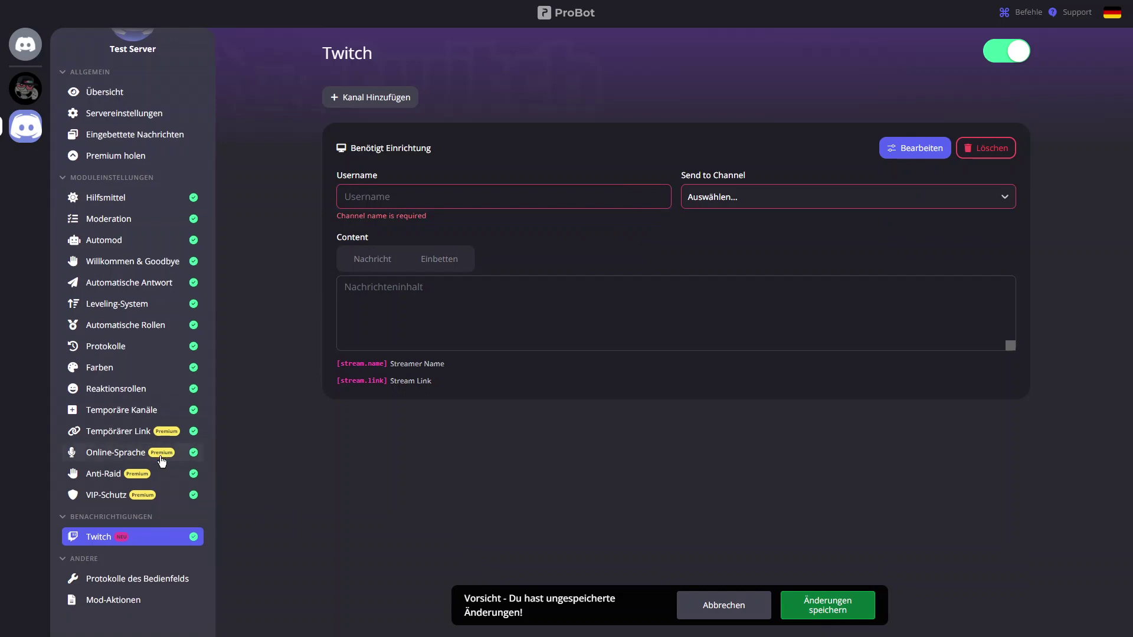
left_click(706, 608)
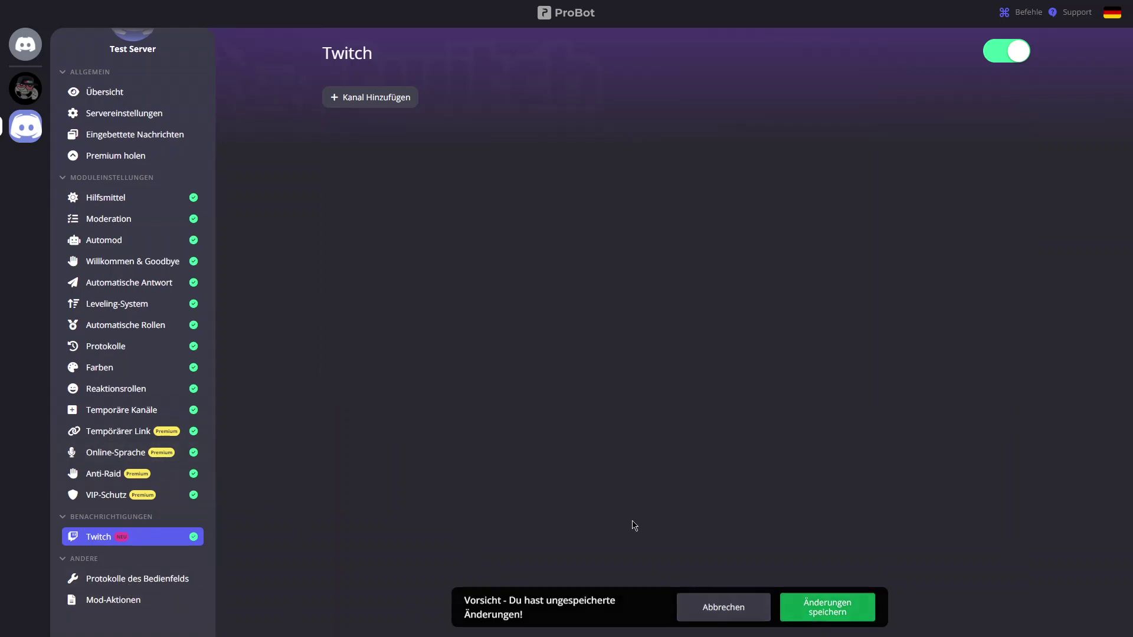
Review the change history in Protokolle des Bedienfelds, and open the Mod-Aktionen overview
left_click(126, 578)
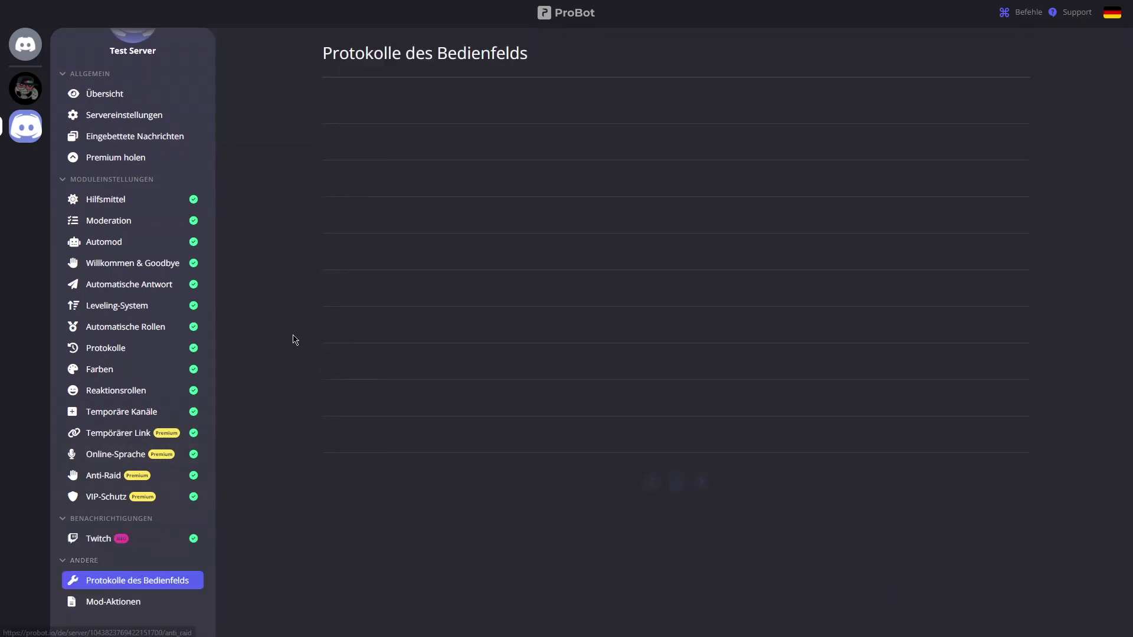
scroll(789, 164, "down", 5)
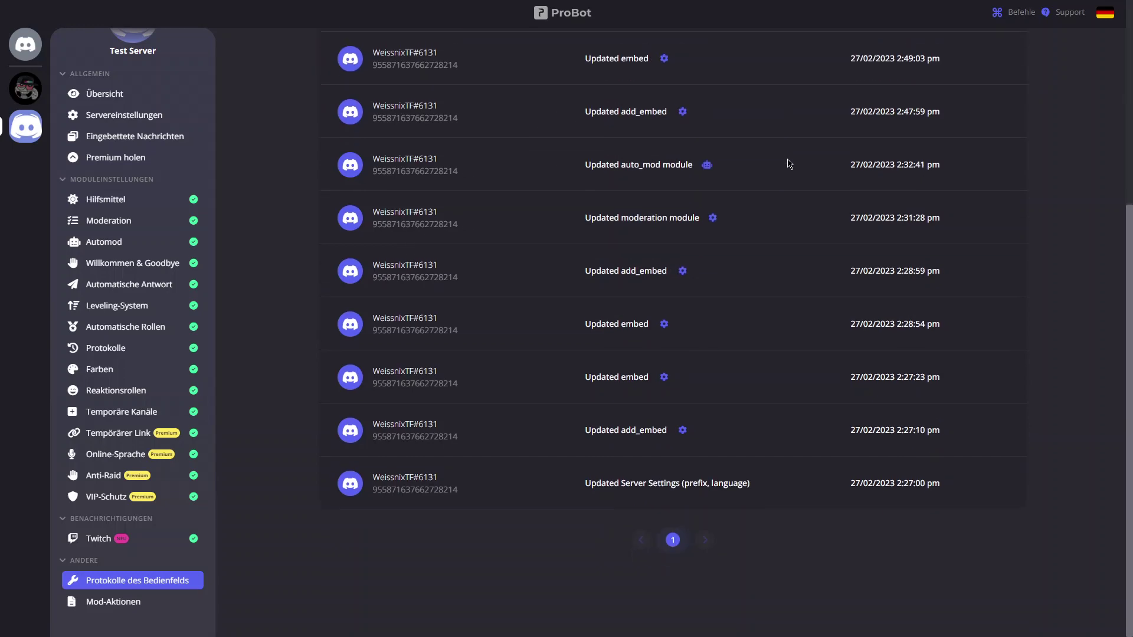
scroll(652, 377, "up", 5)
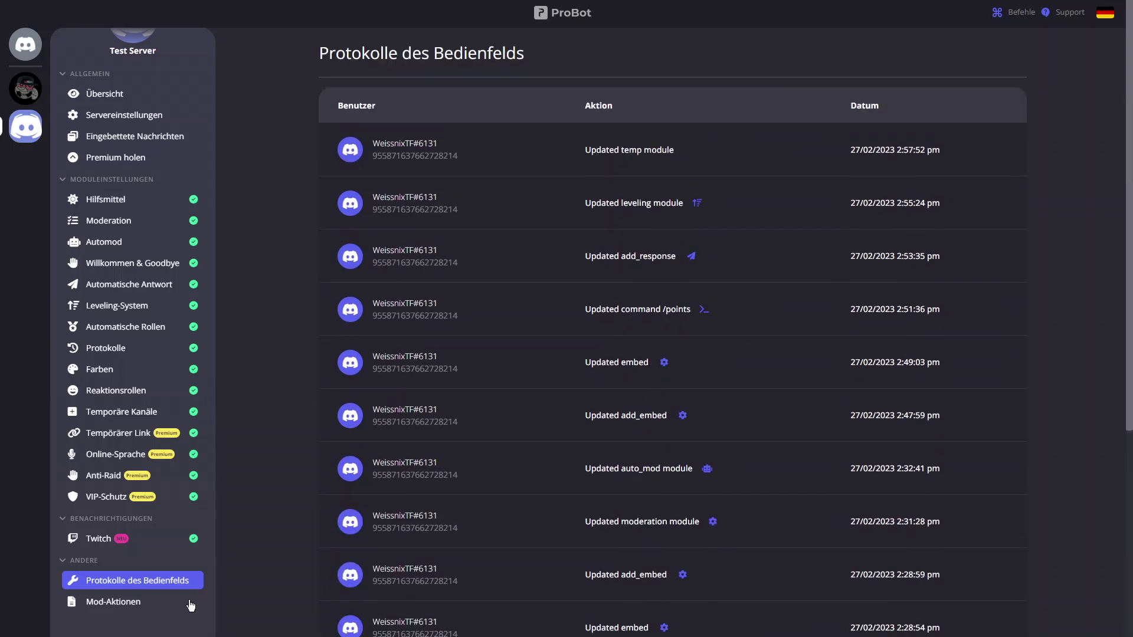
left_click(150, 603)
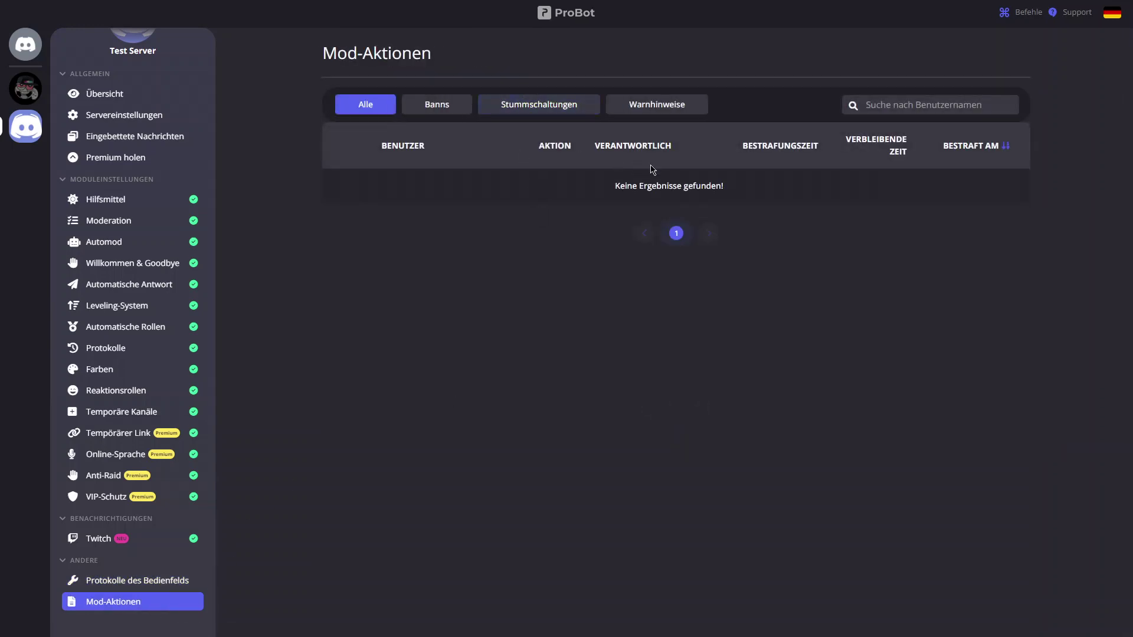